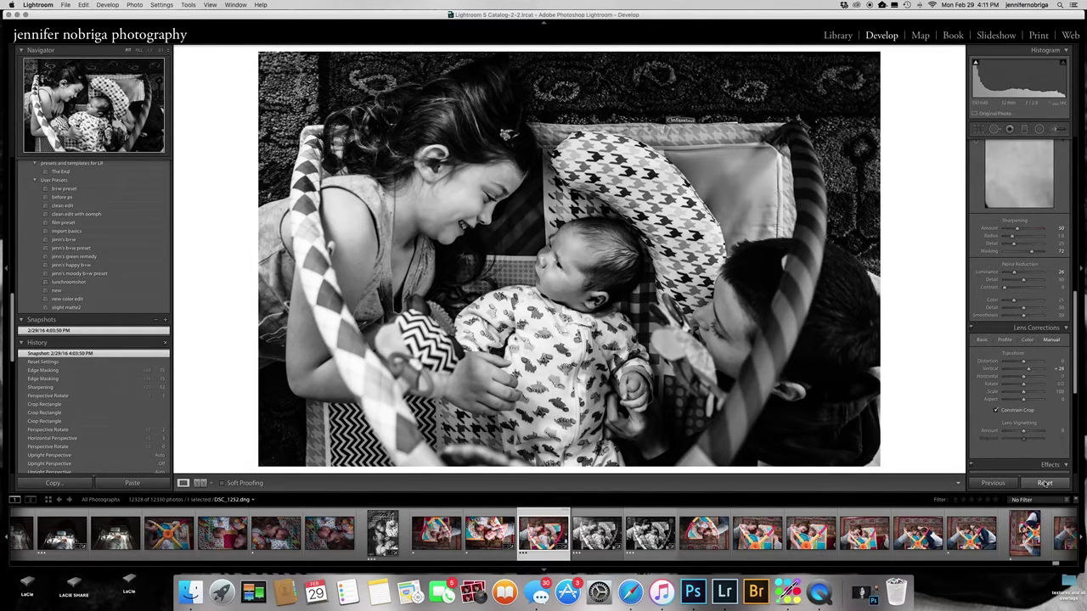
Reset all develop settings on the photo of the three children and convert it to black and white.
{"action": "left_click", "coordinate": [1045, 484]}
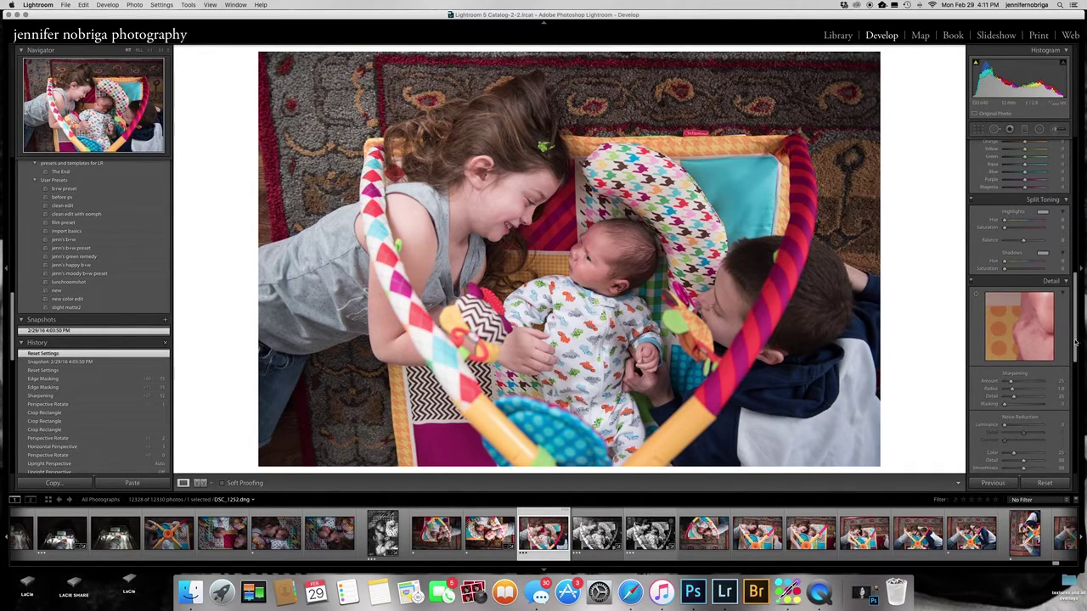
{"action": "left_click_drag", "start_coordinate": [1075, 342], "coordinate": [1073, 163]}
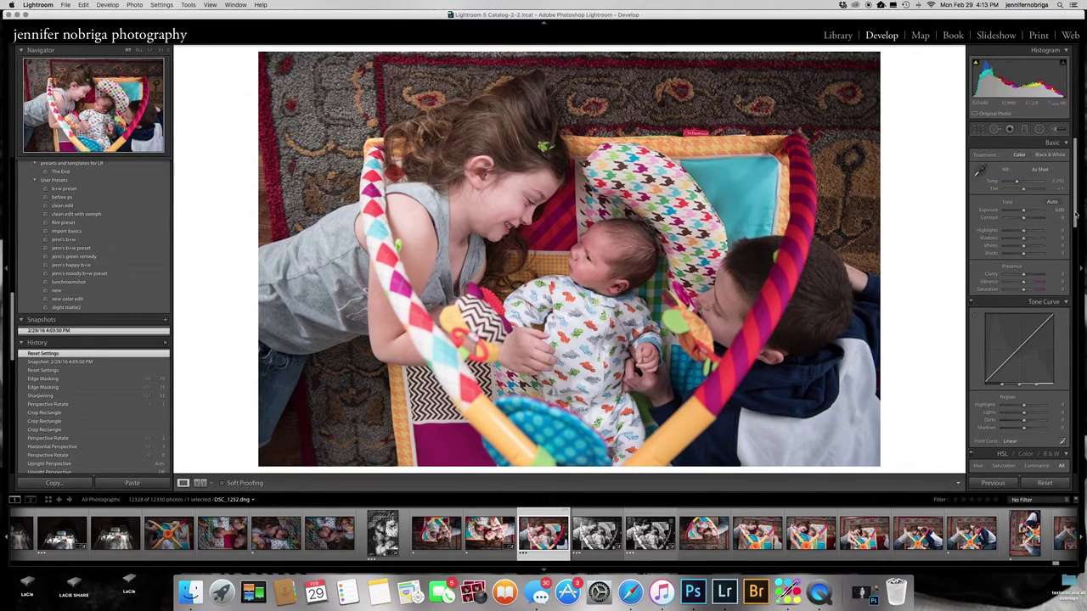
{"action": "left_click", "coordinate": [1054, 156]}
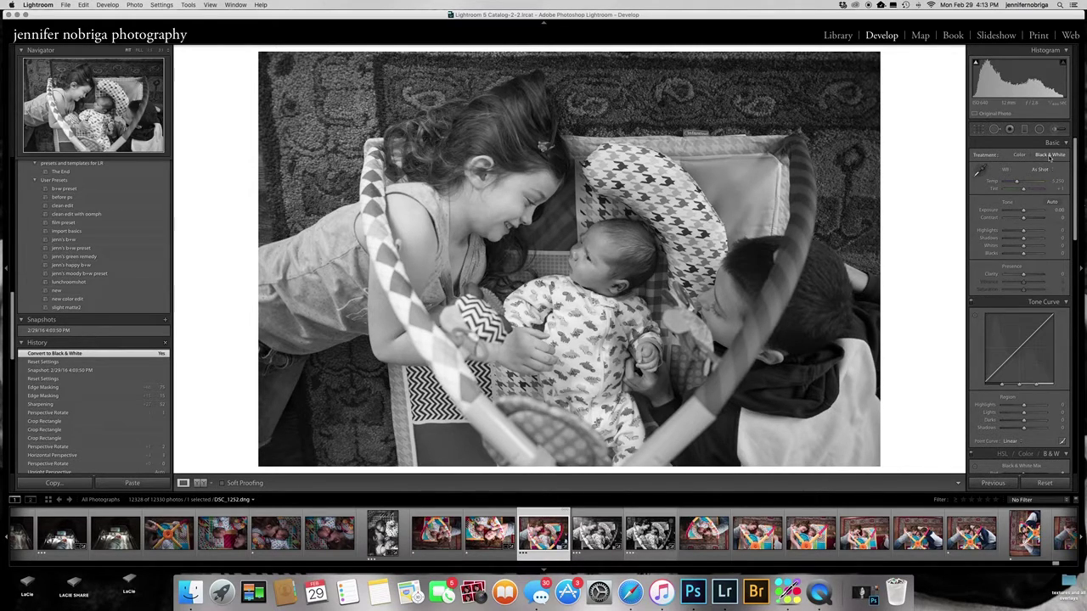
Enable the lens profile corrections and constrain the crop to the image.
{"action": "left_click_drag", "start_coordinate": [1074, 151], "coordinate": [1071, 344]}
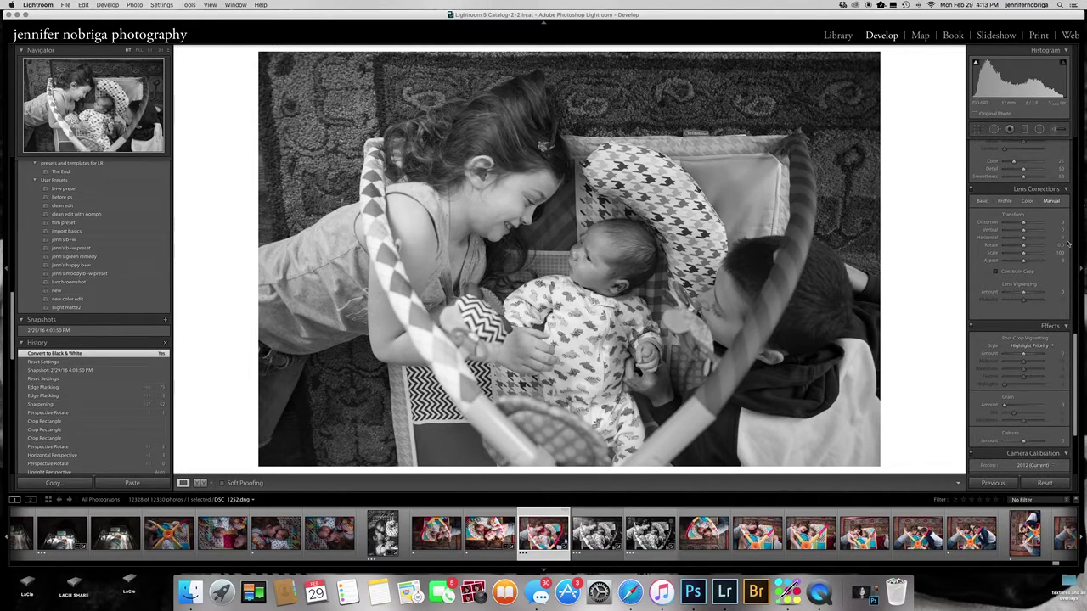
{"action": "left_click", "coordinate": [982, 202]}
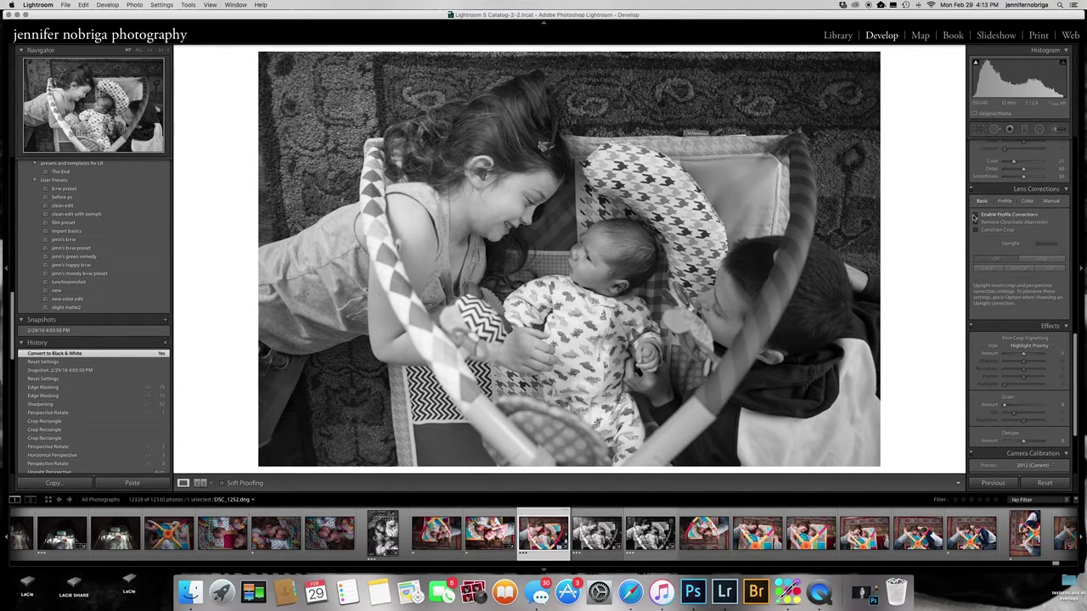
{"action": "left_click", "coordinate": [976, 216]}
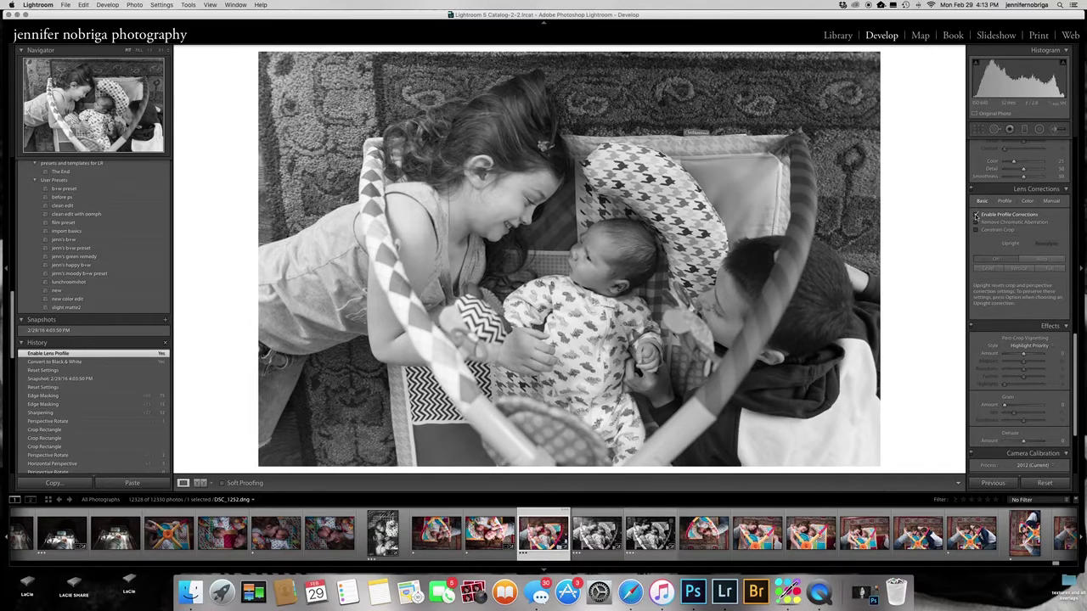
{"action": "left_click", "coordinate": [977, 231]}
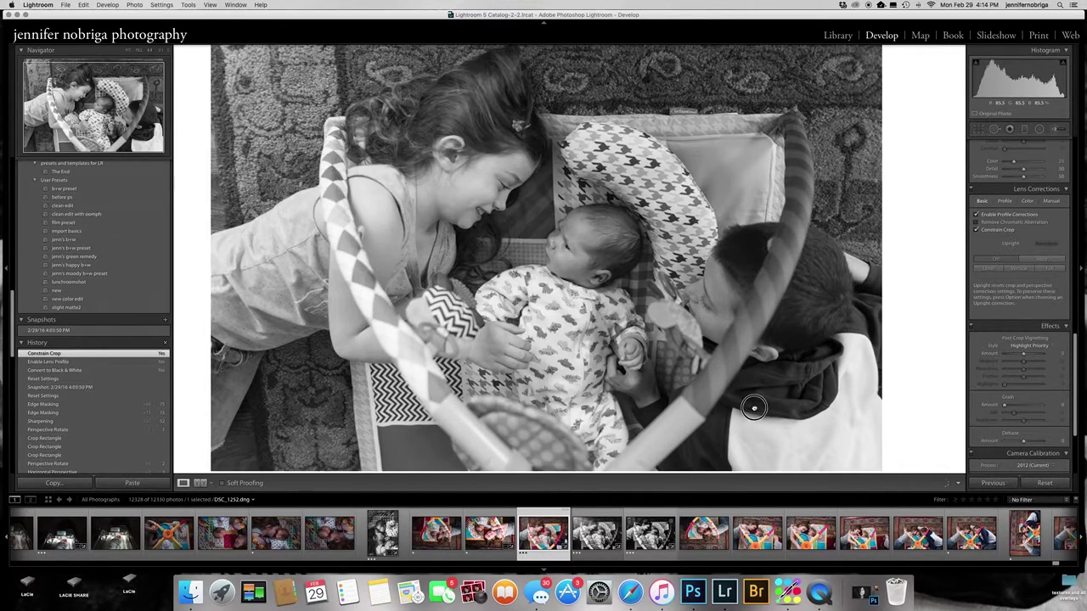
{"action": "left_click_drag", "start_coordinate": [754, 408], "coordinate": [424, 170]}
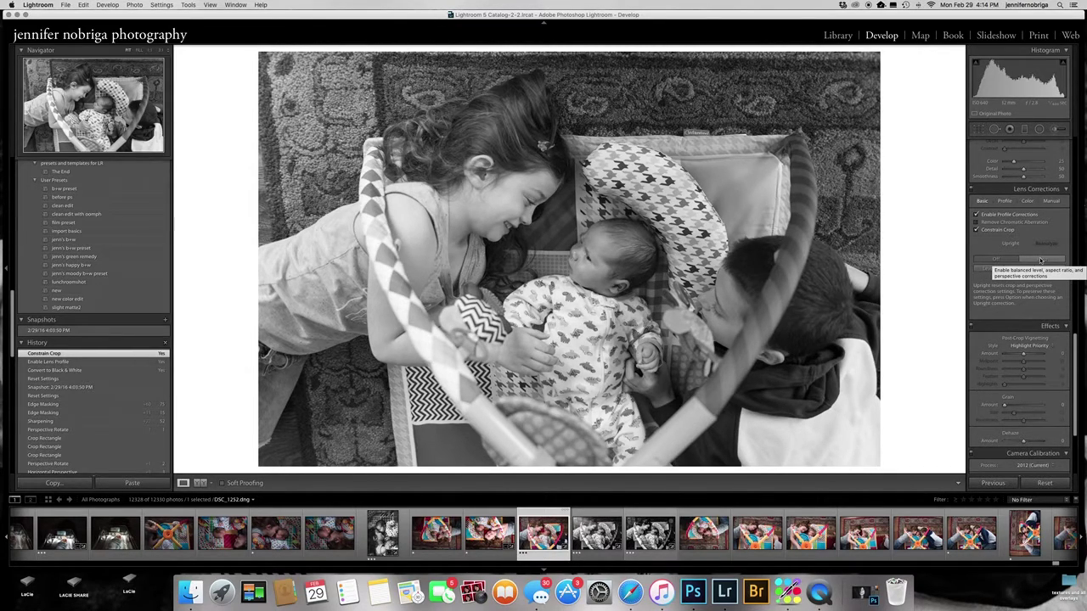
Straighten the photo with the manual lens transform, setting Rotate to +0.8 and Horizontal to +6.
{"action": "left_click", "coordinate": [1052, 201]}
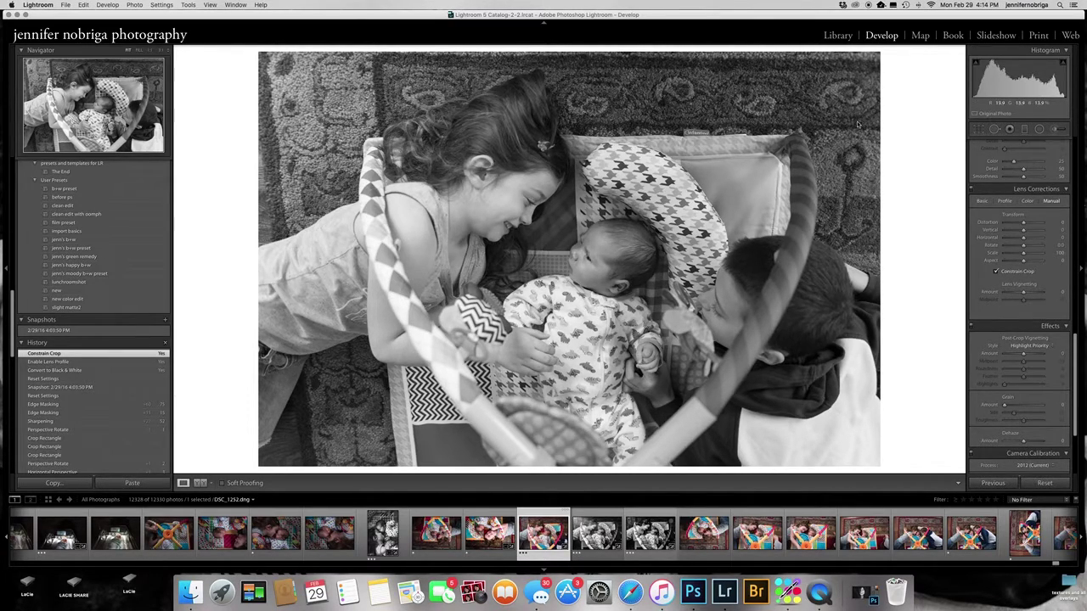
{"action": "left_click_drag", "start_coordinate": [1024, 246], "coordinate": [1024, 247]}
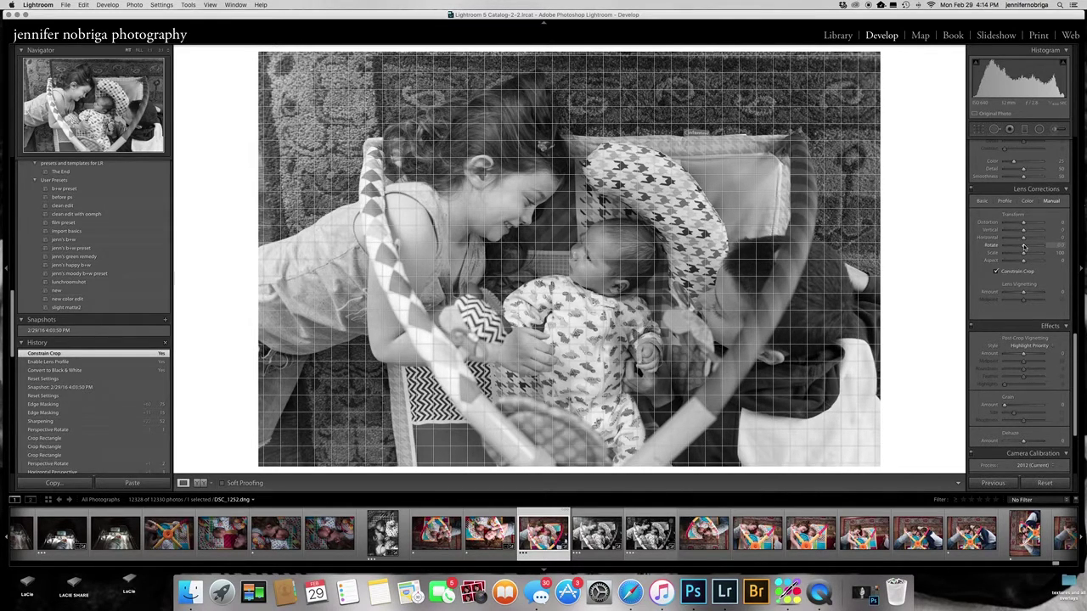
{"action": "left_click_drag", "start_coordinate": [1023, 247], "coordinate": [1025, 246]}
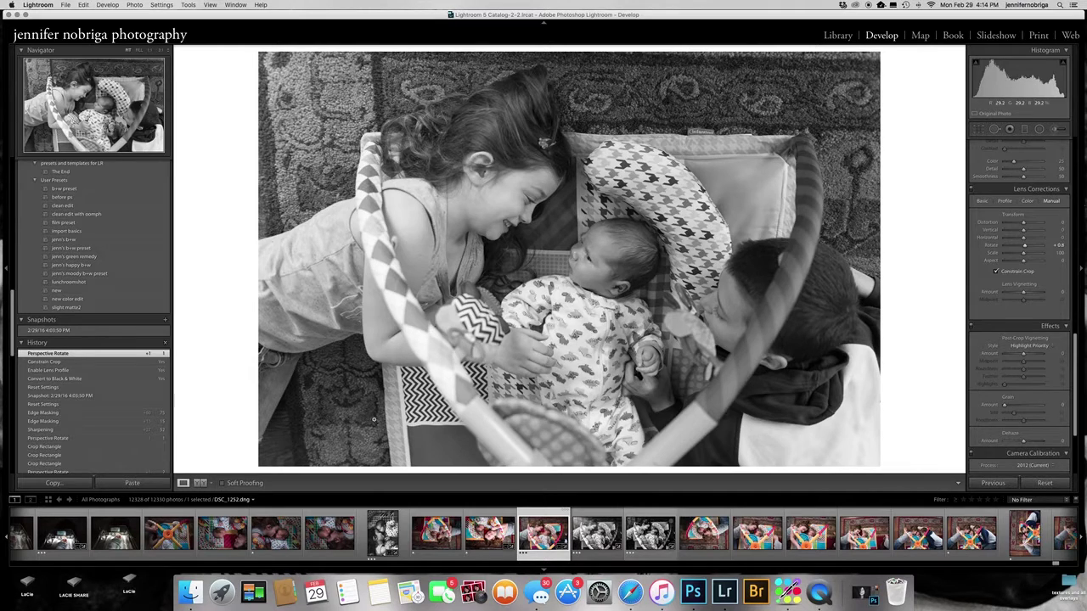
{"action": "left_click_drag", "start_coordinate": [1023, 238], "coordinate": [1022, 239]}
{"action": "left_click_drag", "start_coordinate": [1023, 239], "coordinate": [1026, 238]}
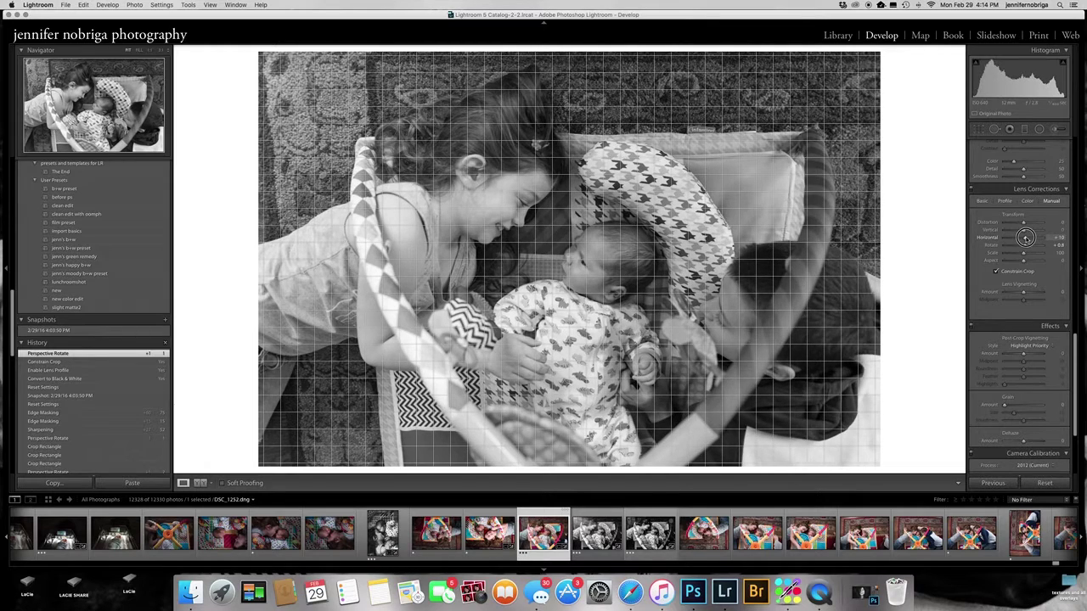
{"action": "left_click_drag", "start_coordinate": [1025, 238], "coordinate": [1024, 238]}
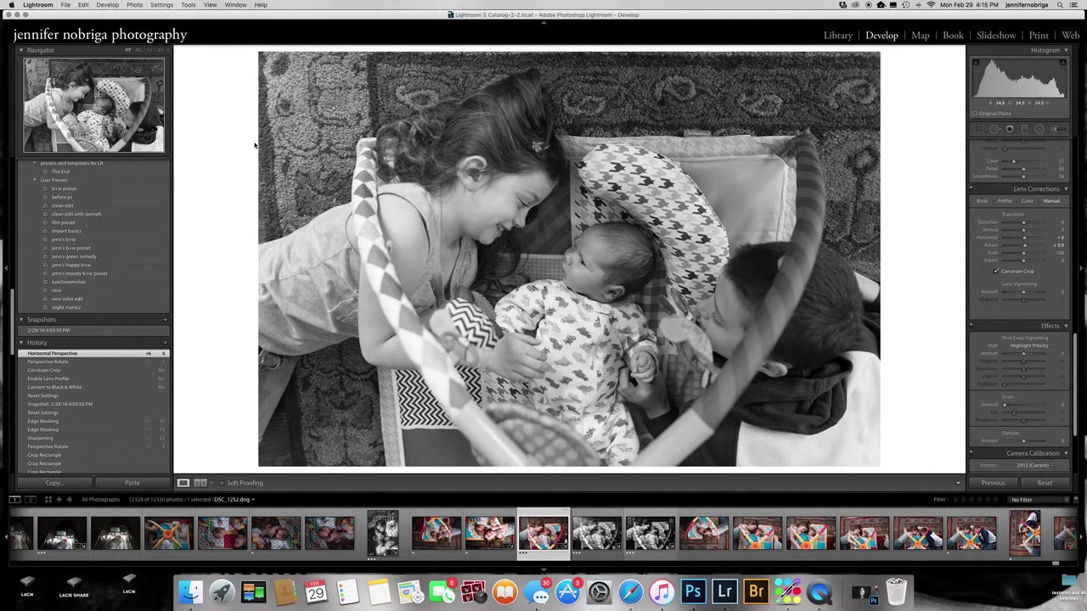
Set the Vertical transform to +24 and bring Rotate back to 0.
{"action": "left_click_drag", "start_coordinate": [995, 242], "coordinate": [1029, 230]}
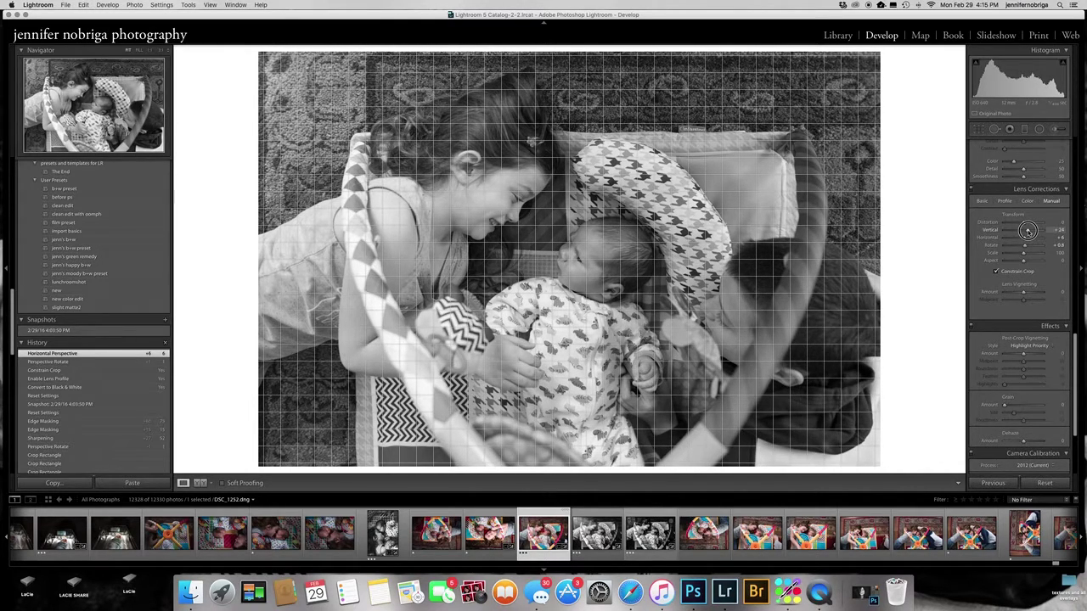
{"action": "left_click_drag", "start_coordinate": [1028, 230], "coordinate": [1024, 247]}
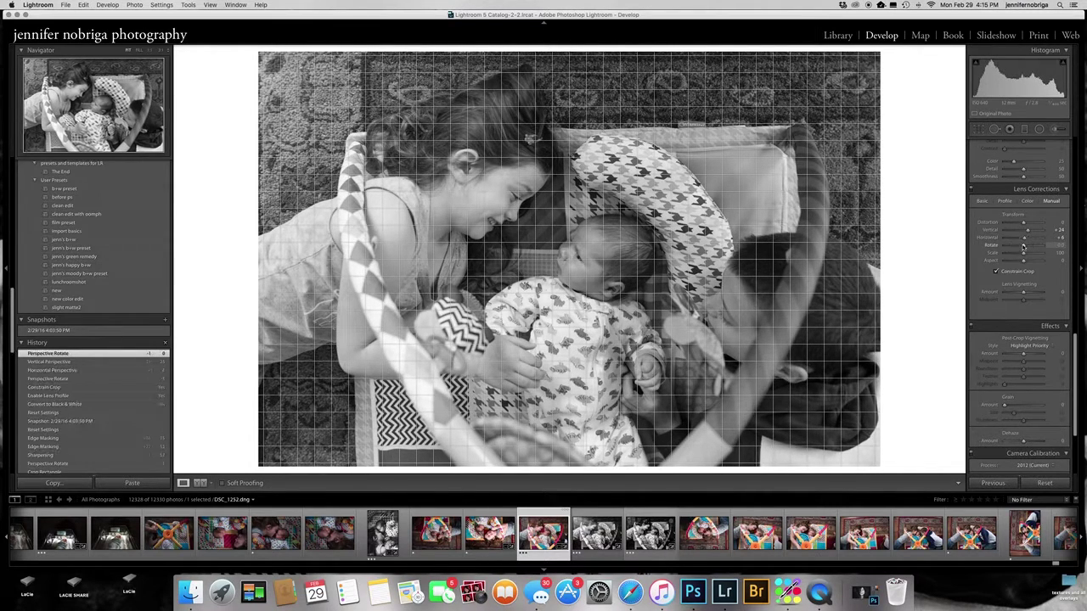
{"action": "mouse_move", "coordinate": [1023, 246]}
{"action": "left_mouse_down"}
{"action": "mouse_move", "coordinate": [1012, 246]}
{"action": "mouse_move", "coordinate": [1023, 246]}
{"action": "left_mouse_up"}
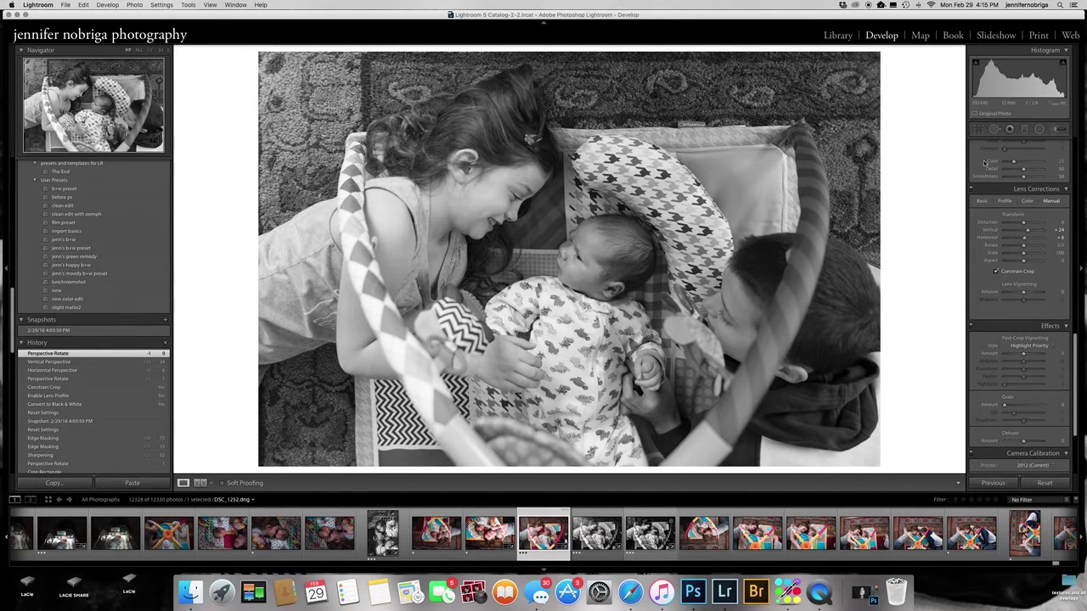
Crop the photo slightly tighter from its lower corner at the original aspect ratio and apply the crop.
{"action": "left_click", "coordinate": [979, 129]}
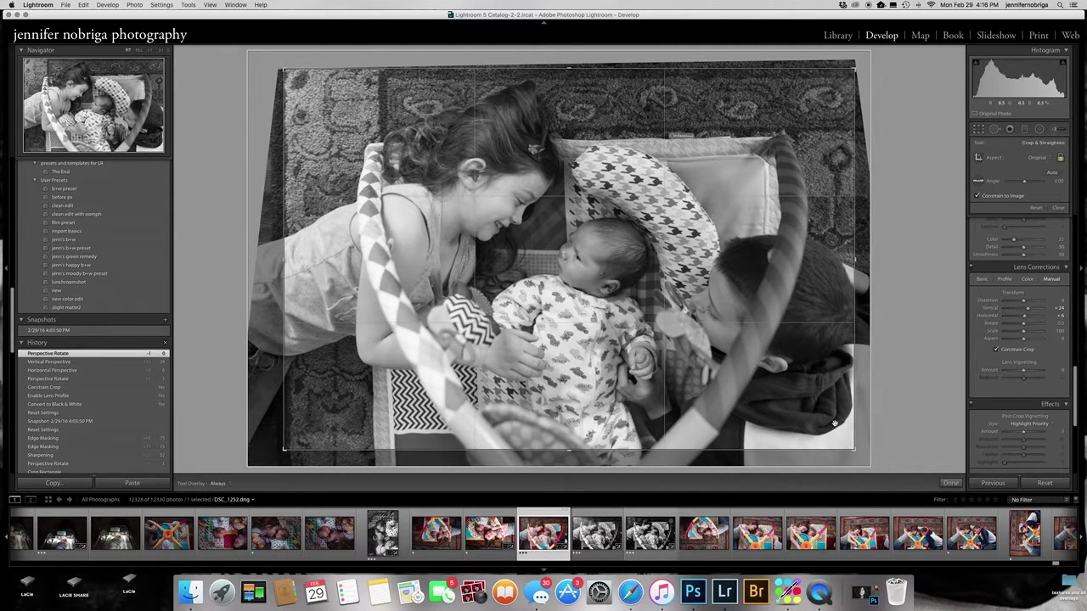
{"action": "left_click_drag", "start_coordinate": [853, 450], "coordinate": [851, 449]}
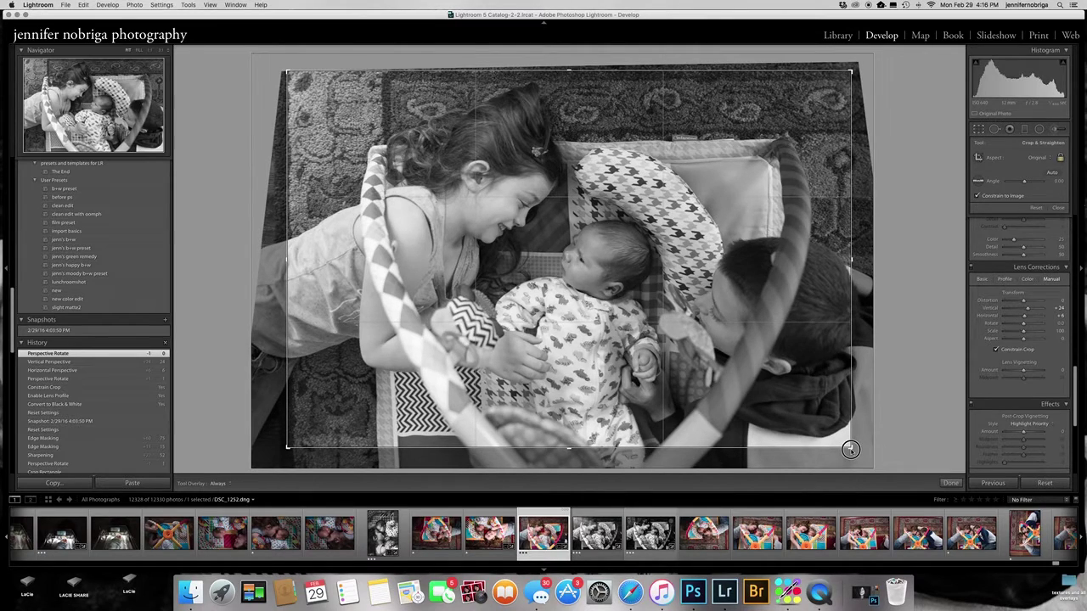
{"action": "left_click_drag", "start_coordinate": [851, 450], "coordinate": [850, 449]}
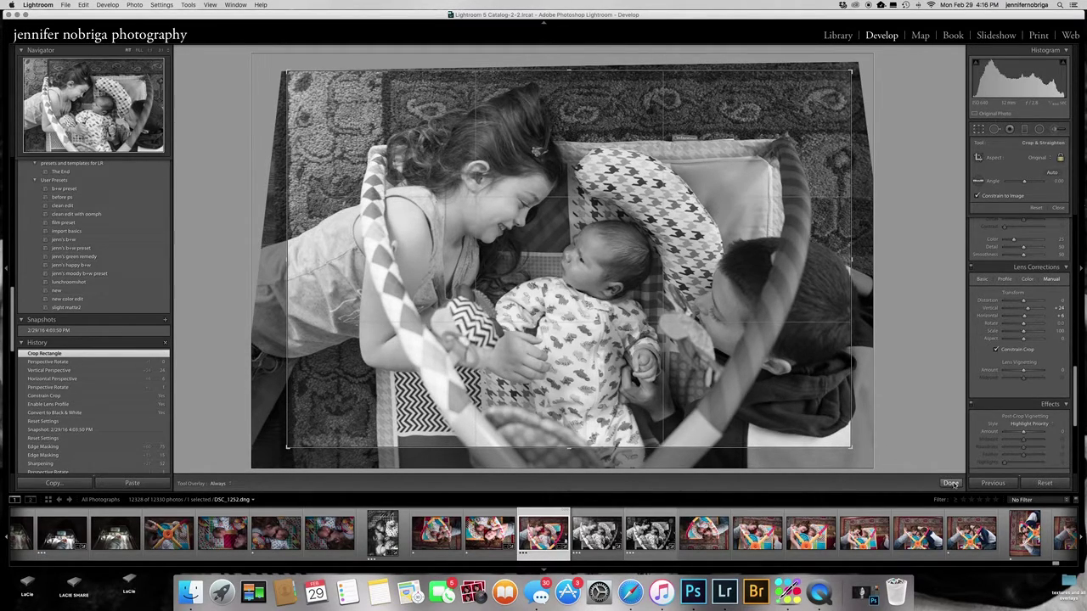
{"action": "left_click", "coordinate": [951, 483]}
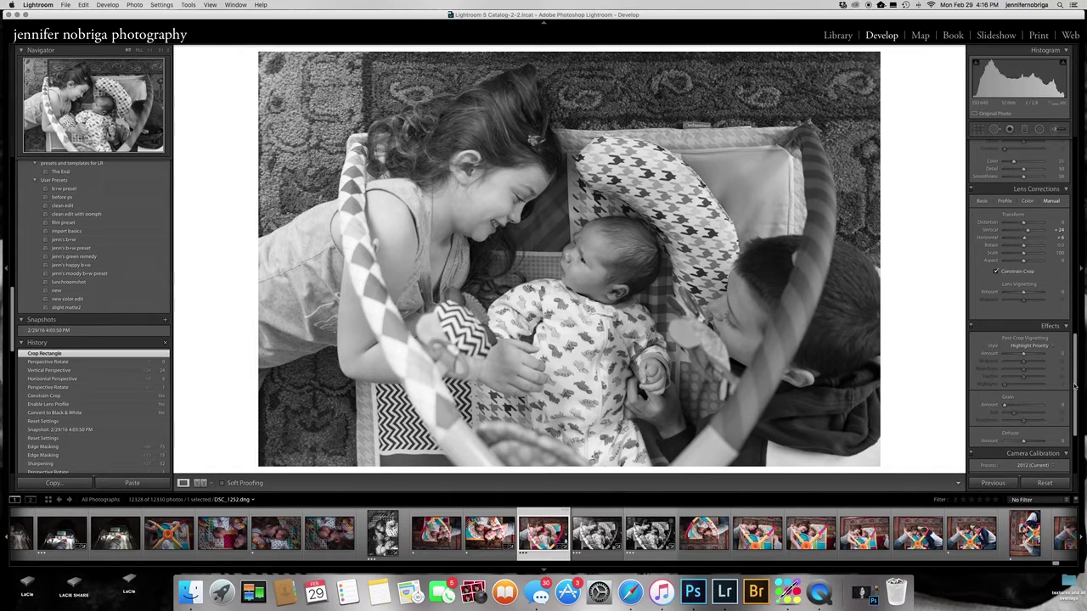
Set the tone curve's point curve to Medium Contrast.
{"action": "left_click_drag", "start_coordinate": [1074, 386], "coordinate": [1074, 173]}
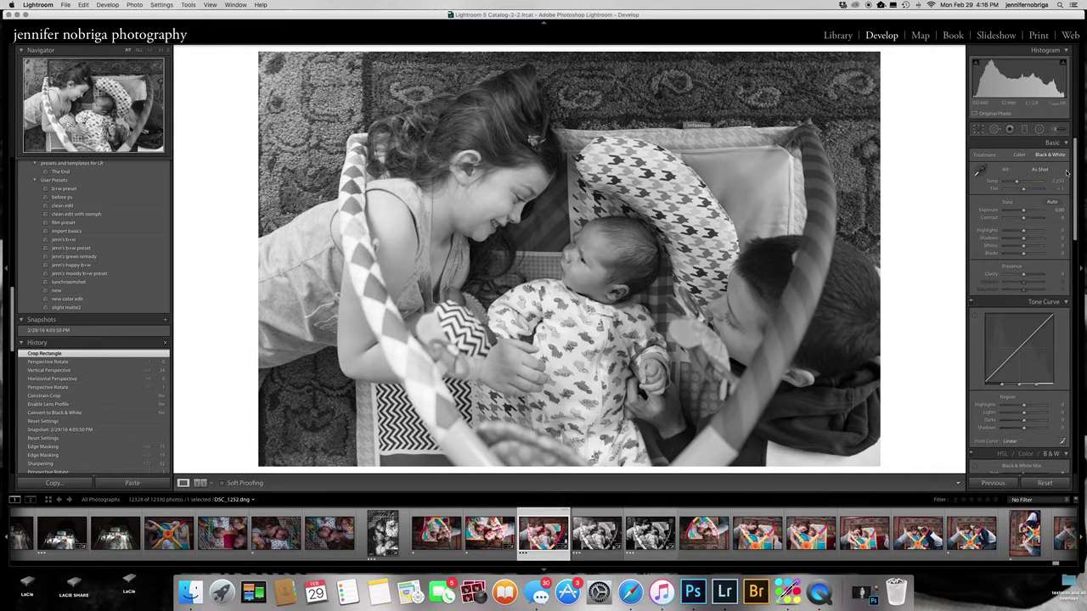
{"action": "mouse_move", "coordinate": [1075, 180]}
{"action": "left_mouse_down"}
{"action": "mouse_move", "coordinate": [1079, 253]}
{"action": "mouse_move", "coordinate": [1081, 167]}
{"action": "left_mouse_up"}
{"action": "left_click", "coordinate": [1020, 441]}
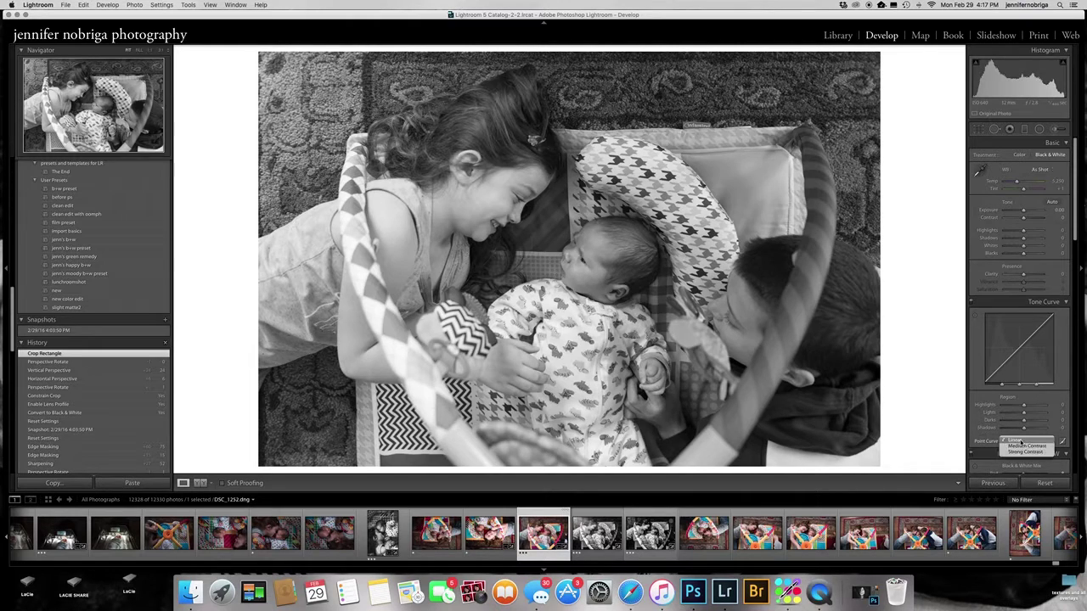
{"action": "left_click", "coordinate": [1029, 446]}
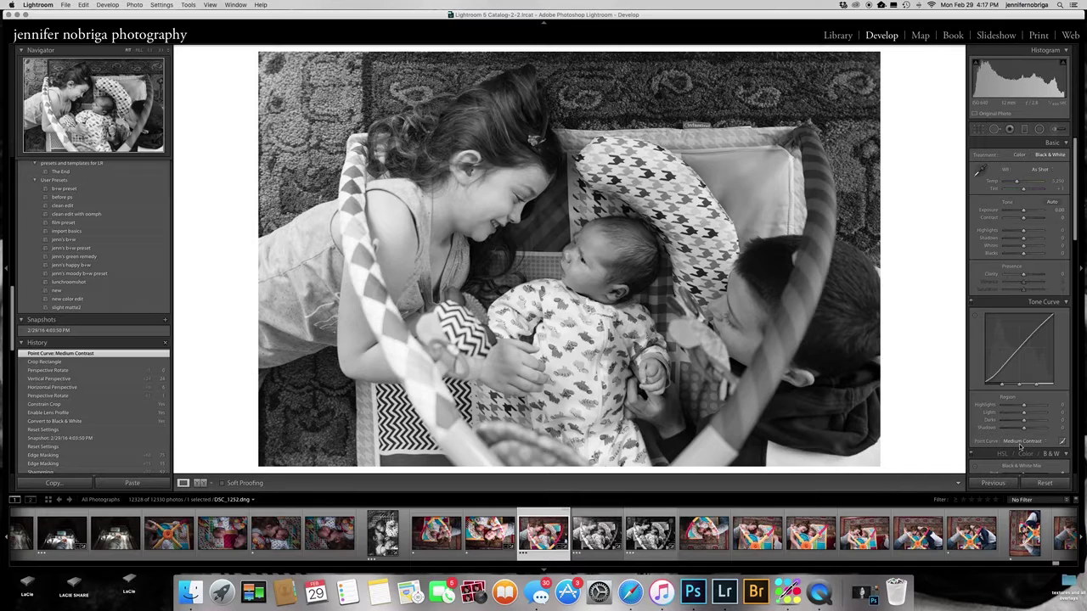
Compare the photo with and without the tone curve, leaving the curve enabled.
{"action": "left_click", "coordinate": [971, 303]}
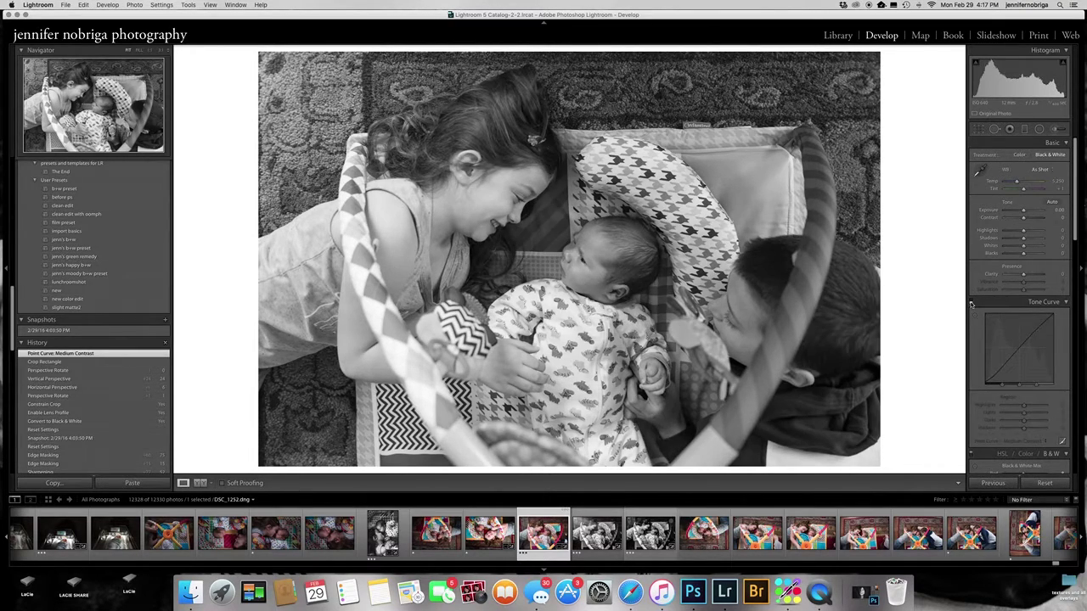
{"action": "left_click", "coordinate": [972, 302]}
{"action": "left_click", "coordinate": [971, 303]}
{"action": "left_click", "coordinate": [971, 303]}
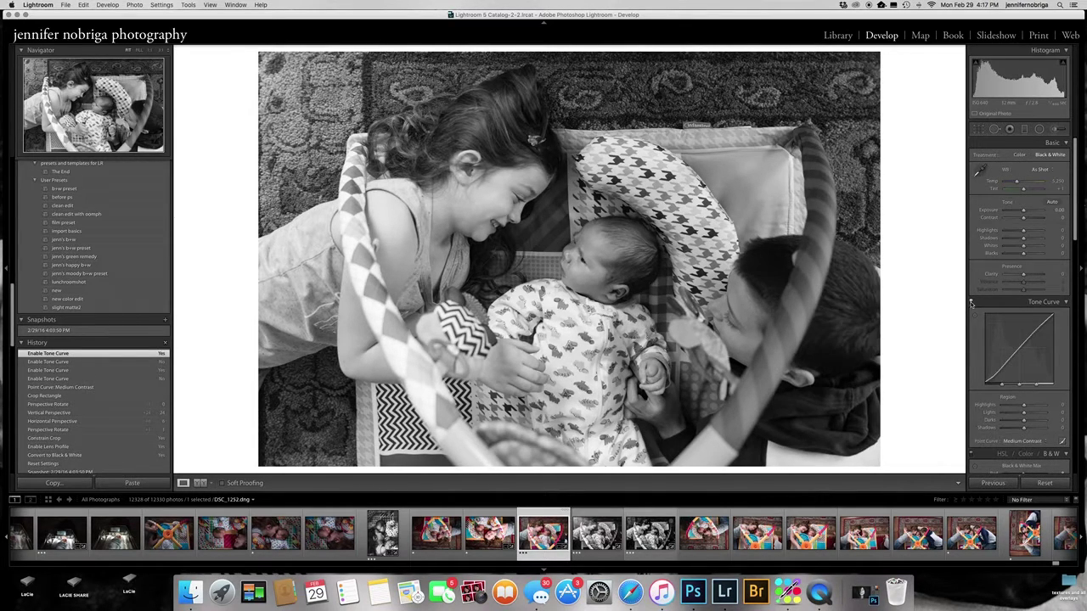
{"action": "left_click", "coordinate": [972, 303]}
{"action": "left_click", "coordinate": [972, 303]}
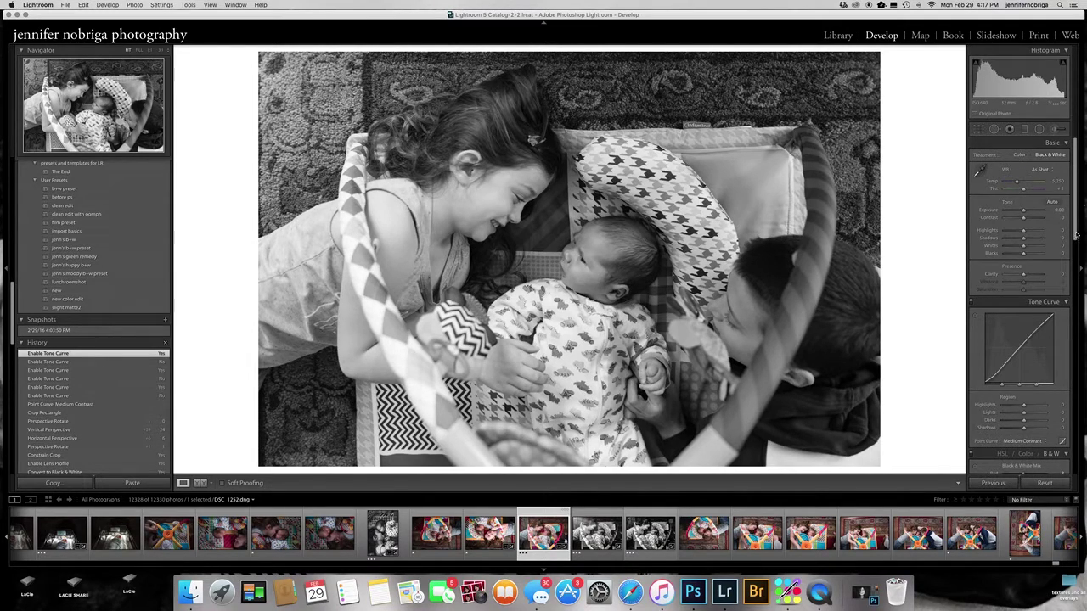
Set the exposure to -0.15 and the clarity to +33.
{"action": "scroll", "coordinate": [1076, 238], "scroll_direction": "down", "scroll_amount": 2}
{"action": "scroll", "coordinate": [1075, 238], "scroll_direction": "up", "scroll_amount": 2}
{"action": "left_click_drag", "start_coordinate": [1023, 213], "coordinate": [1024, 211]}
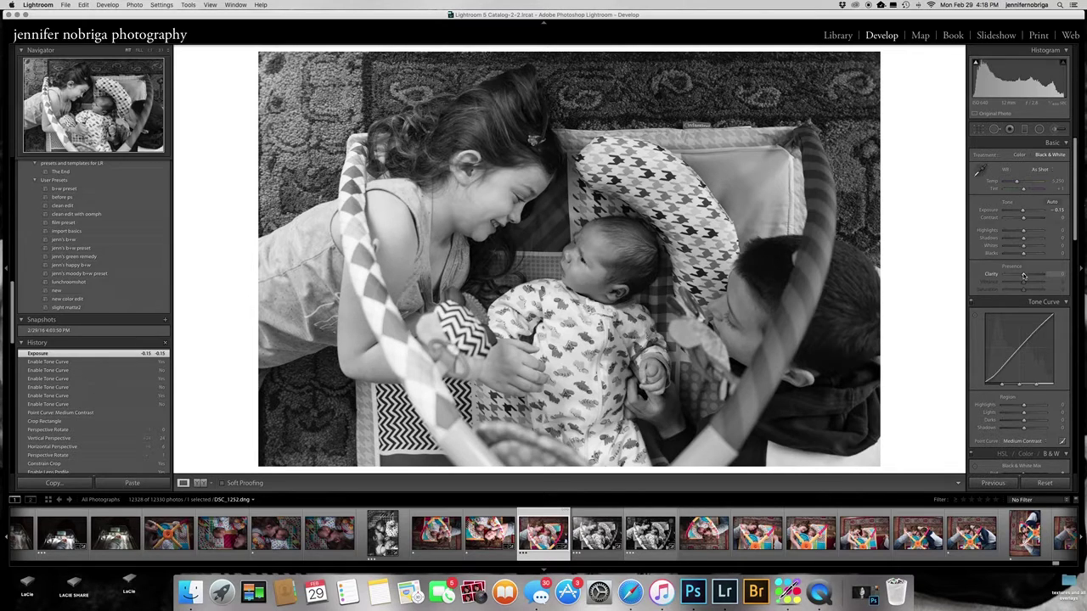
{"action": "left_click_drag", "start_coordinate": [1024, 274], "coordinate": [1041, 274]}
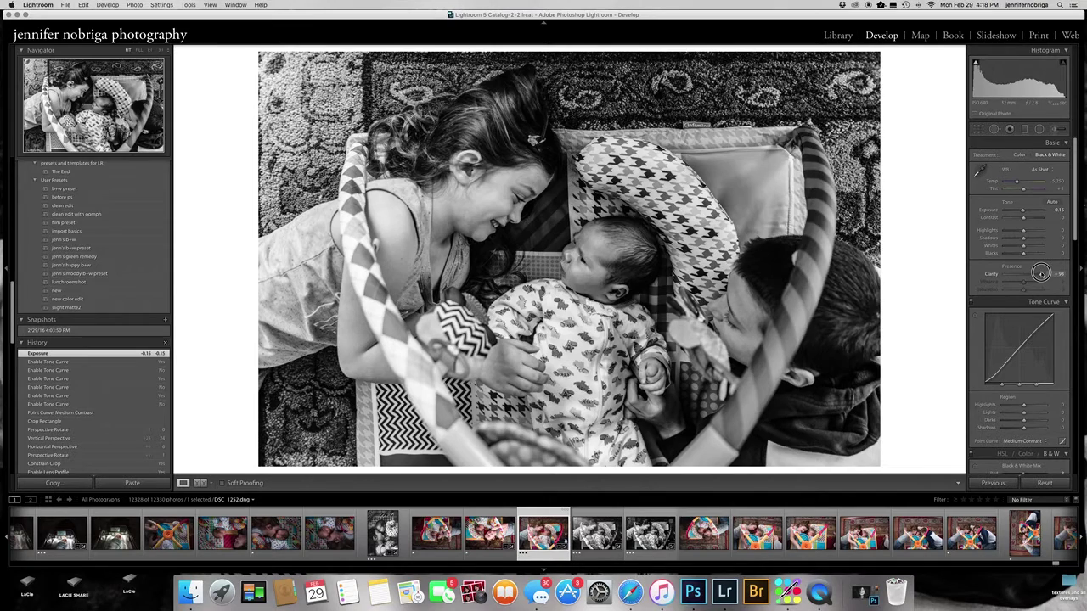
{"action": "left_click_drag", "start_coordinate": [1041, 272], "coordinate": [1031, 273]}
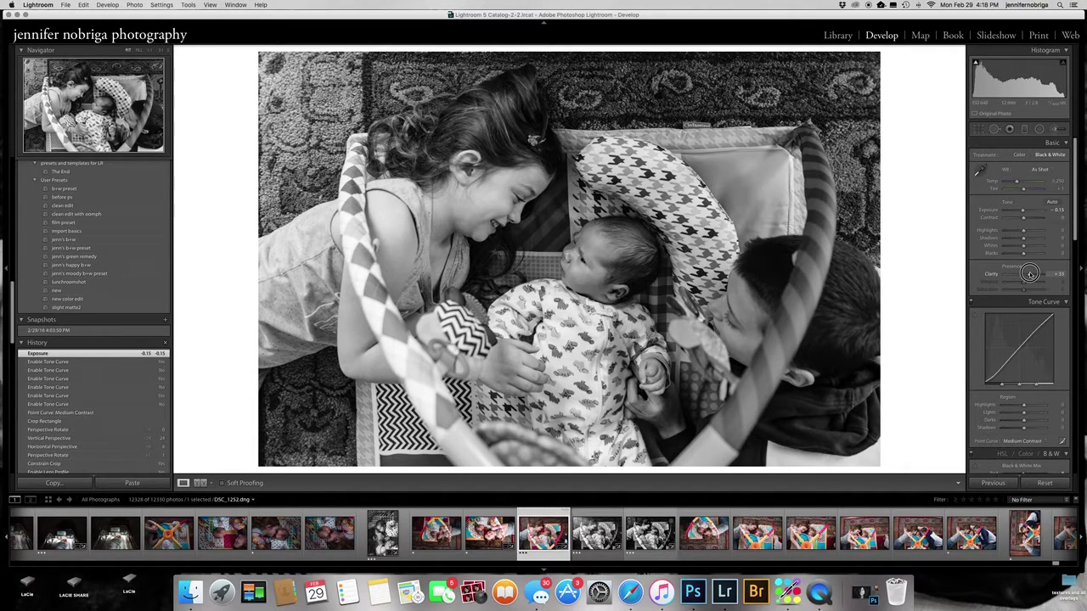
{"action": "left_click_drag", "start_coordinate": [1029, 273], "coordinate": [1030, 273]}
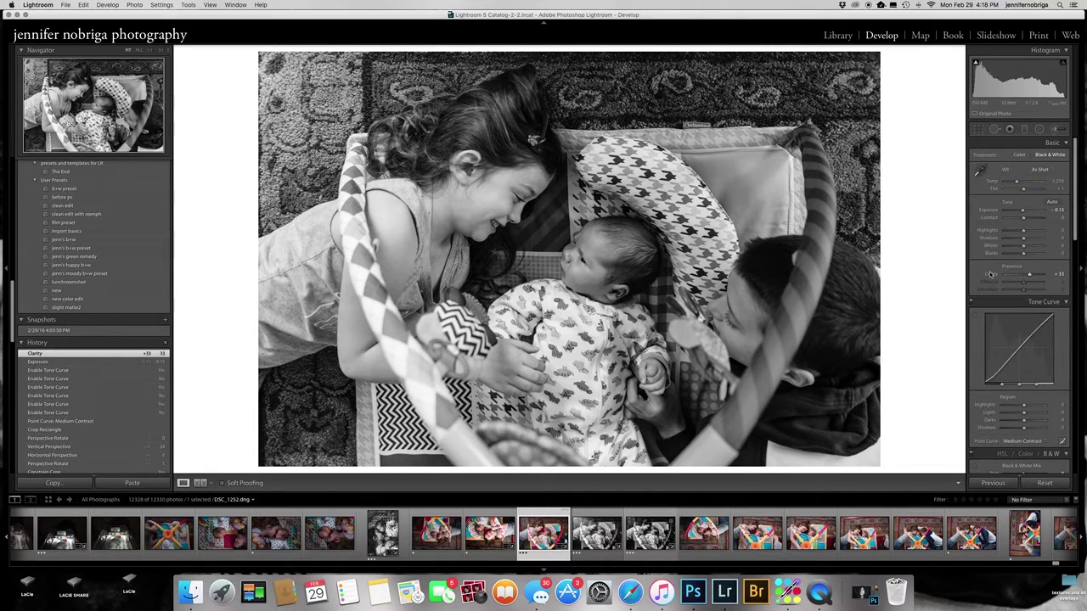
Compare the photo before and after the clarity change using its edit history, ending on the clarity state.
{"action": "left_click", "coordinate": [54, 364]}
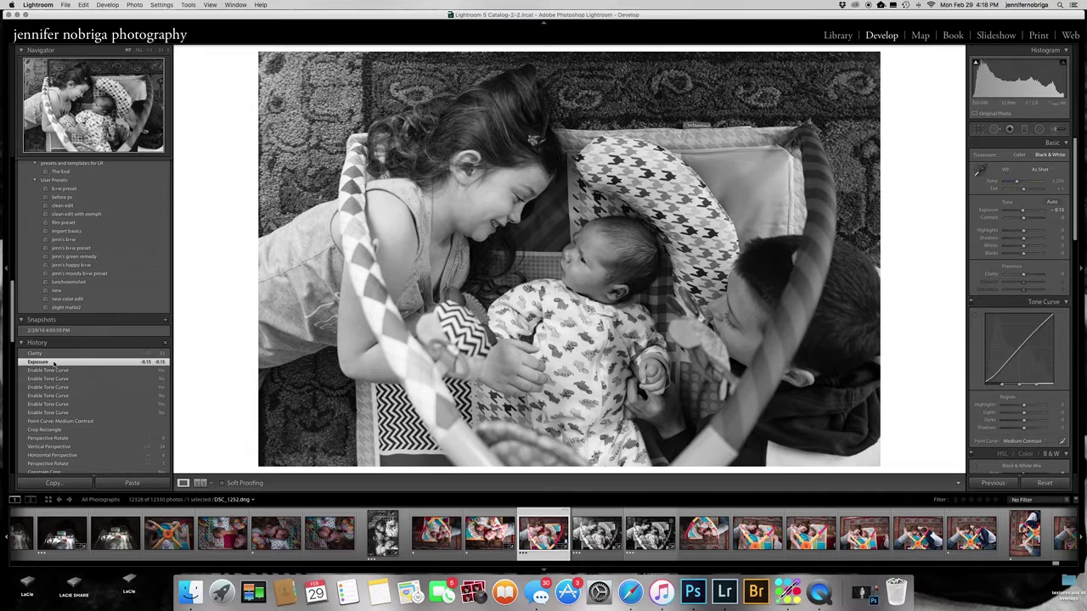
{"action": "left_click", "coordinate": [54, 354]}
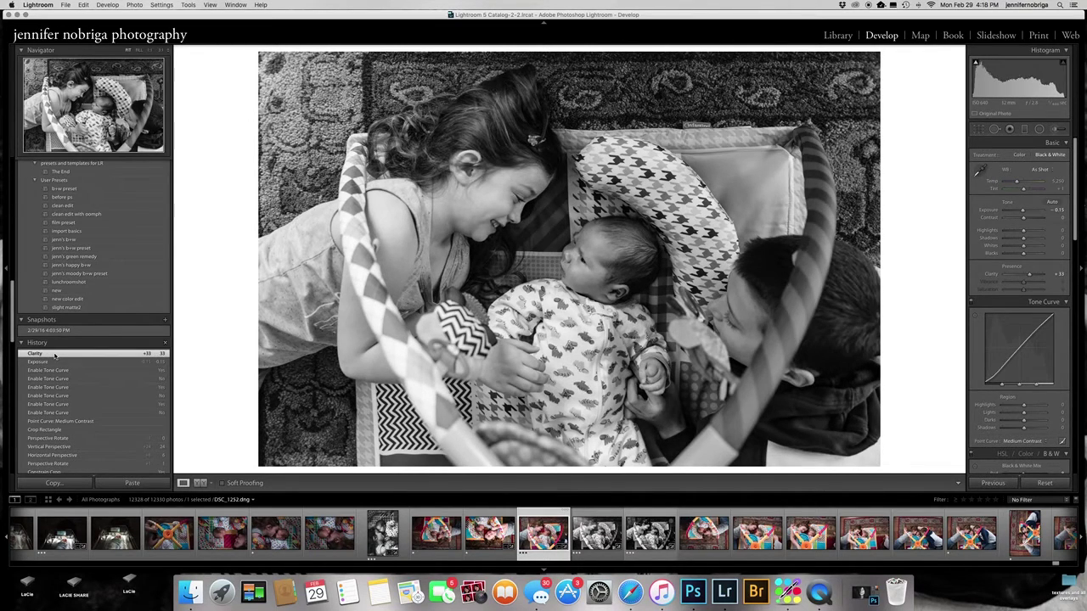
{"action": "left_click", "coordinate": [55, 361]}
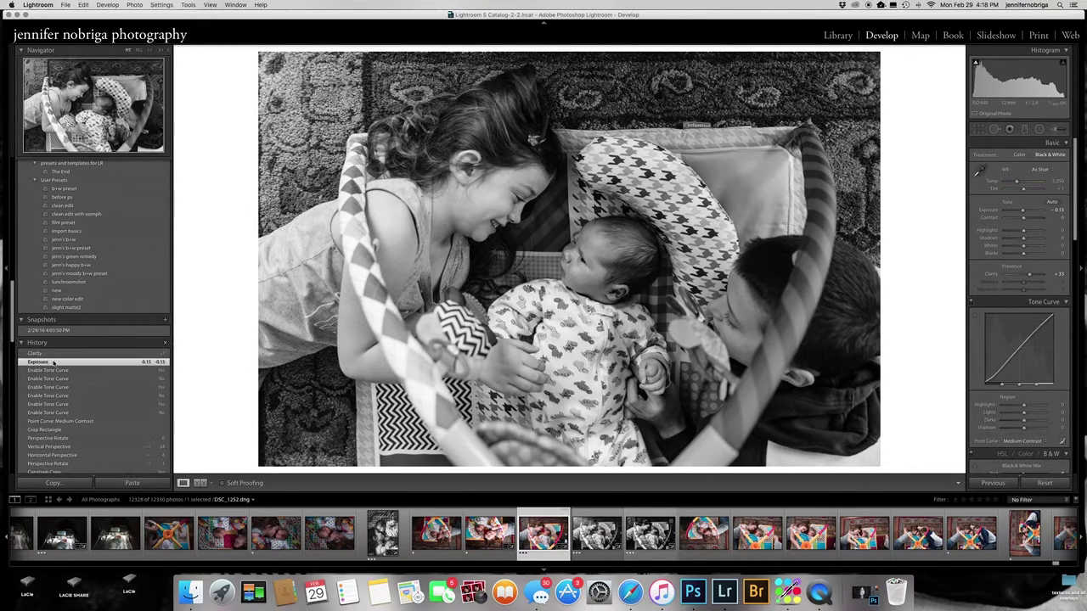
{"action": "left_click", "coordinate": [57, 355]}
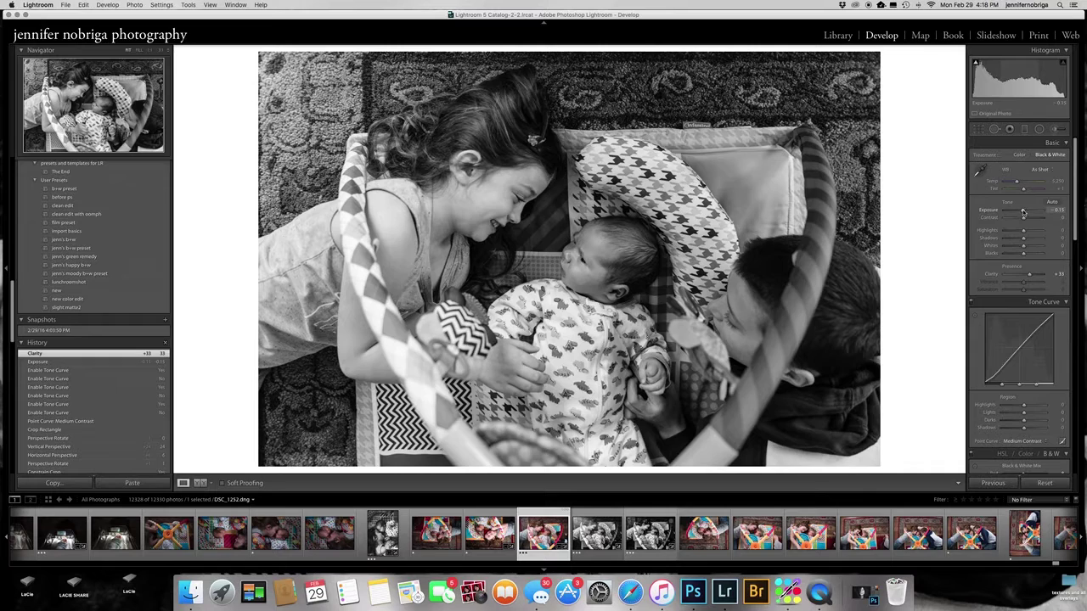
Set the exposure to -0.40, shadows to -48, blacks to -10, whites to +6 and highlights to +6.
{"action": "left_click_drag", "start_coordinate": [1024, 210], "coordinate": [1022, 212]}
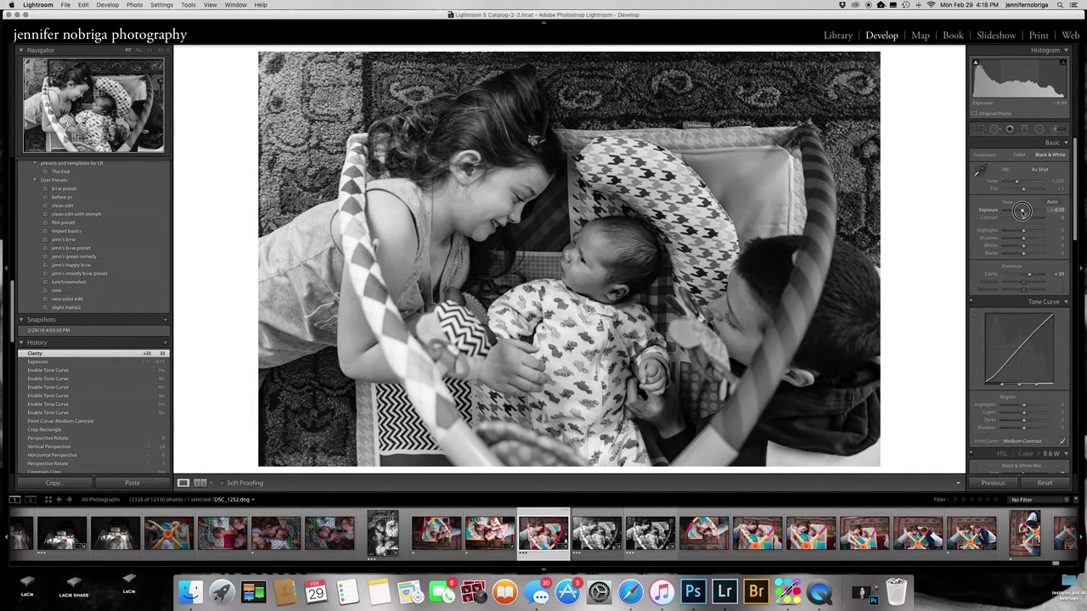
{"action": "left_click_drag", "start_coordinate": [1021, 211], "coordinate": [1021, 212]}
{"action": "left_click_drag", "start_coordinate": [1021, 212], "coordinate": [1022, 213]}
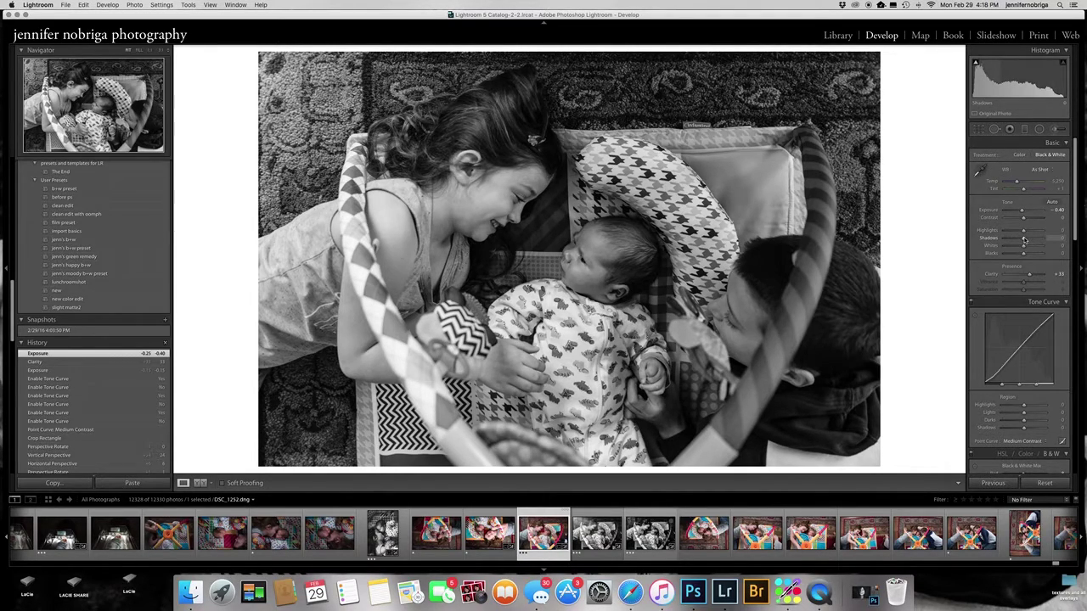
{"action": "mouse_move", "coordinate": [1024, 241]}
{"action": "left_mouse_down"}
{"action": "mouse_move", "coordinate": [1014, 239]}
{"action": "mouse_move", "coordinate": [1021, 253]}
{"action": "mouse_move", "coordinate": [1024, 230]}
{"action": "left_mouse_up"}
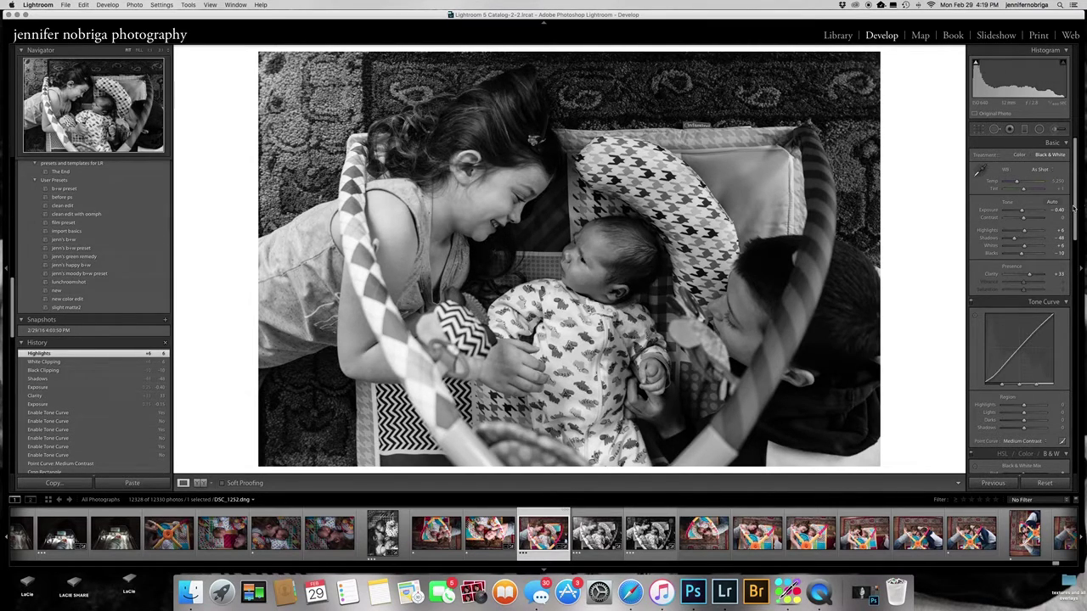
Set the tone curve's shadows to -15, darks to -7 and lights to +23, and compare the photo side by side with its original.
{"action": "scroll", "coordinate": [1074, 208], "scroll_direction": "down", "scroll_amount": 3}
{"action": "left_click_drag", "start_coordinate": [1074, 217], "coordinate": [1075, 229]}
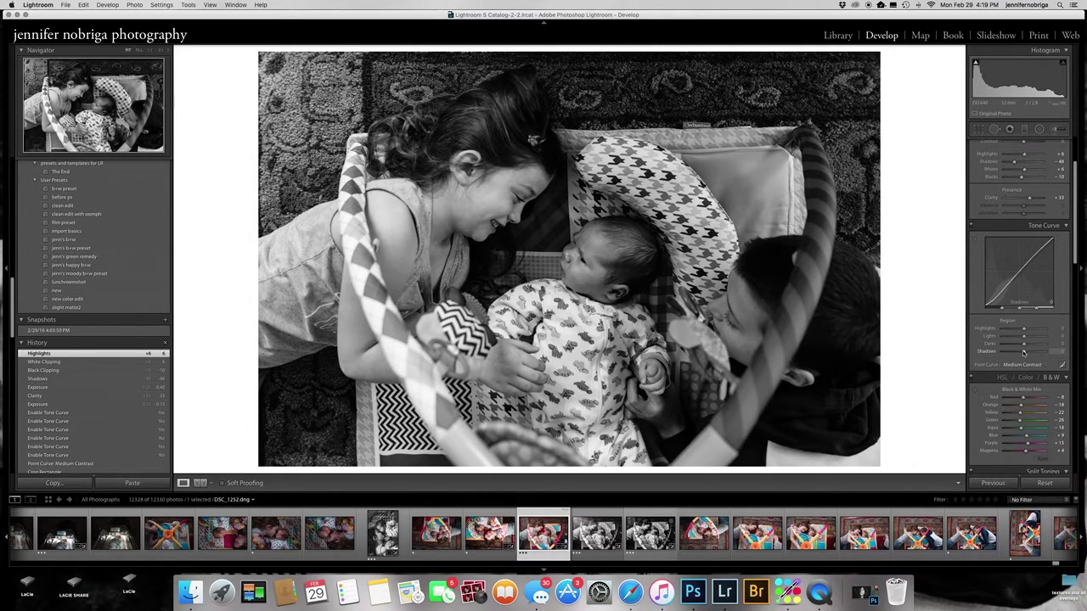
{"action": "mouse_move", "coordinate": [1023, 352]}
{"action": "left_mouse_down"}
{"action": "mouse_move", "coordinate": [1022, 342]}
{"action": "mouse_move", "coordinate": [1008, 351]}
{"action": "mouse_move", "coordinate": [1029, 338]}
{"action": "left_mouse_up"}
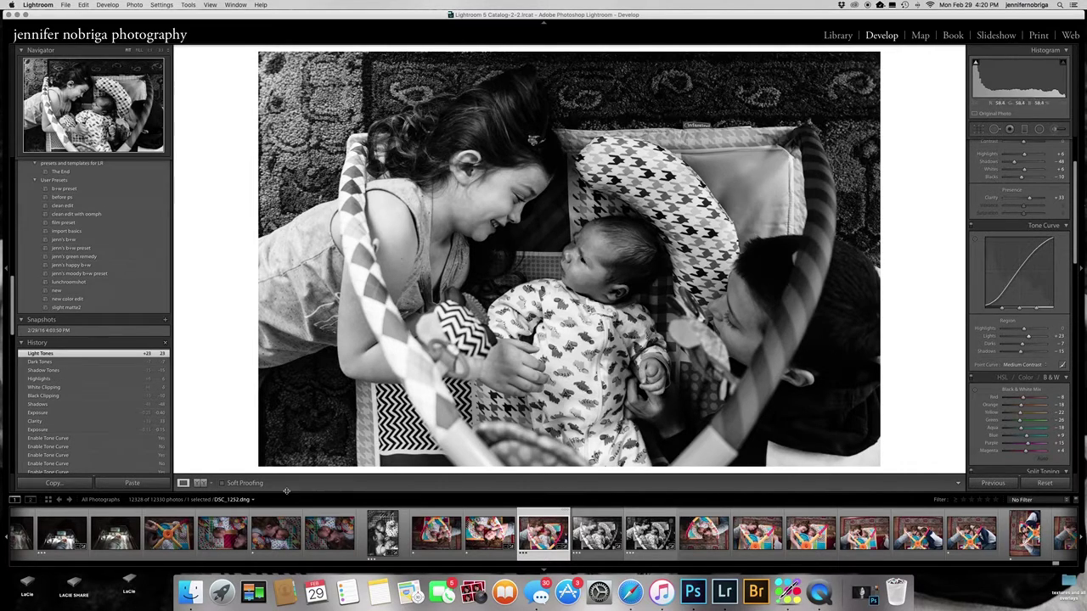
{"action": "left_click", "coordinate": [200, 483]}
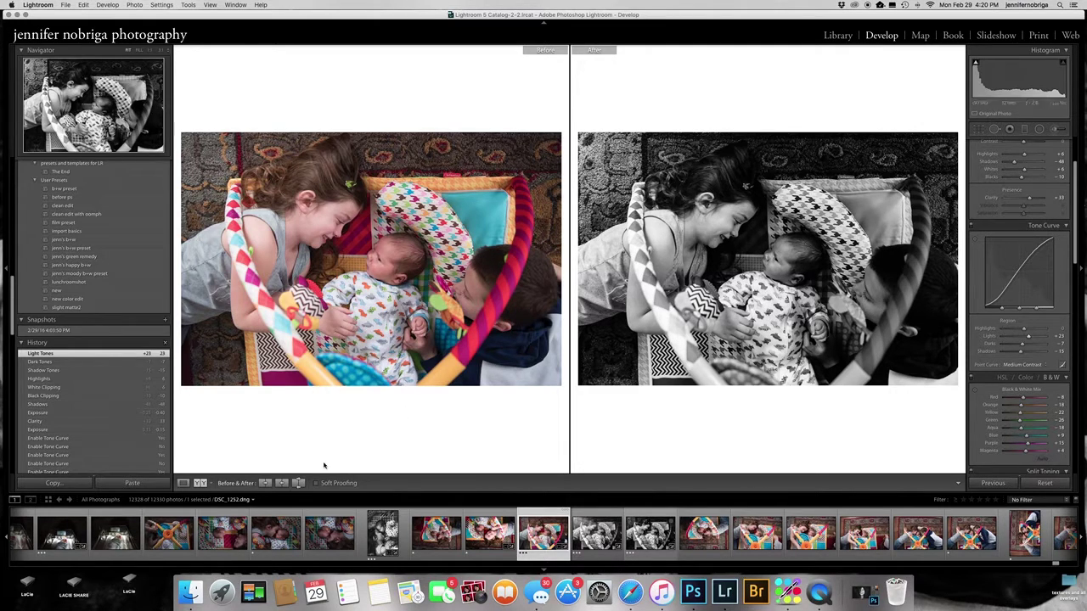
{"action": "left_click", "coordinate": [182, 483]}
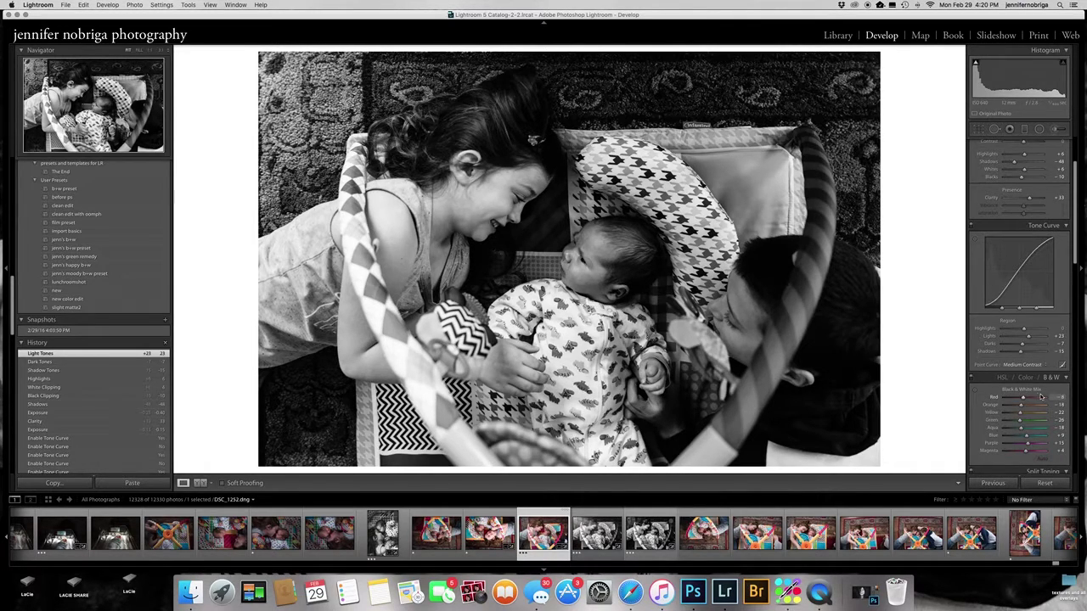
Set orange in the black-and-white mix to -4 and raise the clarity to +35.
{"action": "left_click_drag", "start_coordinate": [1022, 408], "coordinate": [1023, 405]}
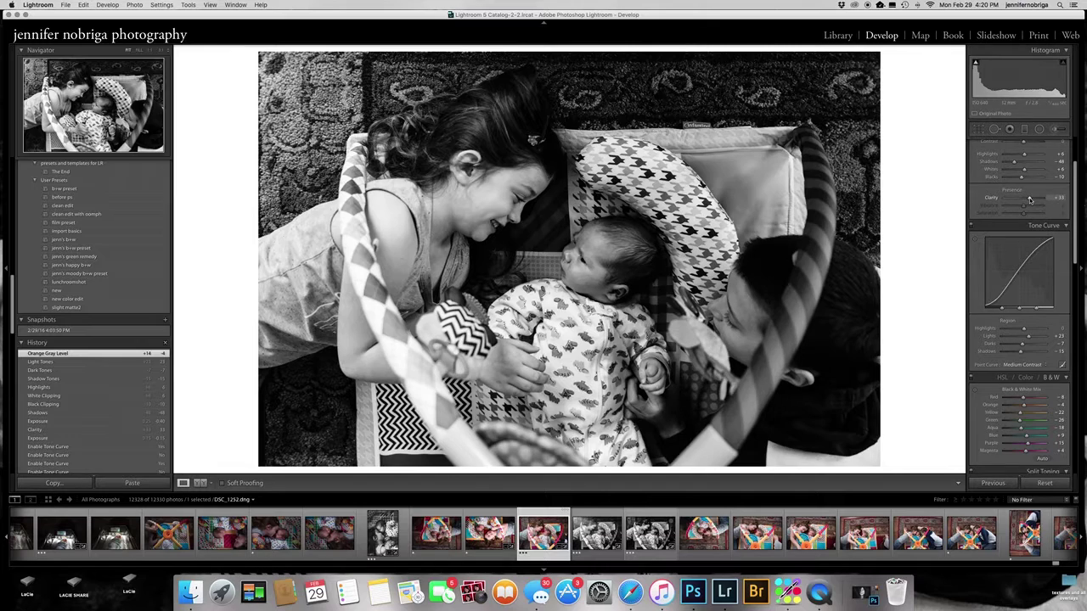
{"action": "left_click_drag", "start_coordinate": [1030, 199], "coordinate": [1082, 338]}
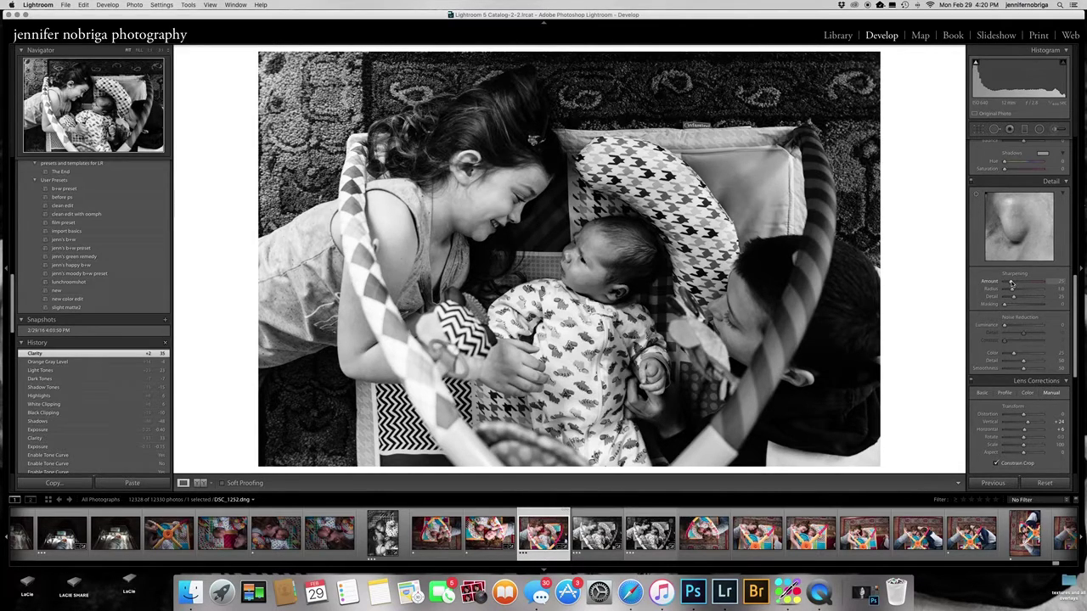
Set the sharpening amount to 52 and its masking to 75, previewing the edge mask while adjusting.
{"action": "left_click_drag", "start_coordinate": [1010, 283], "coordinate": [1019, 283]}
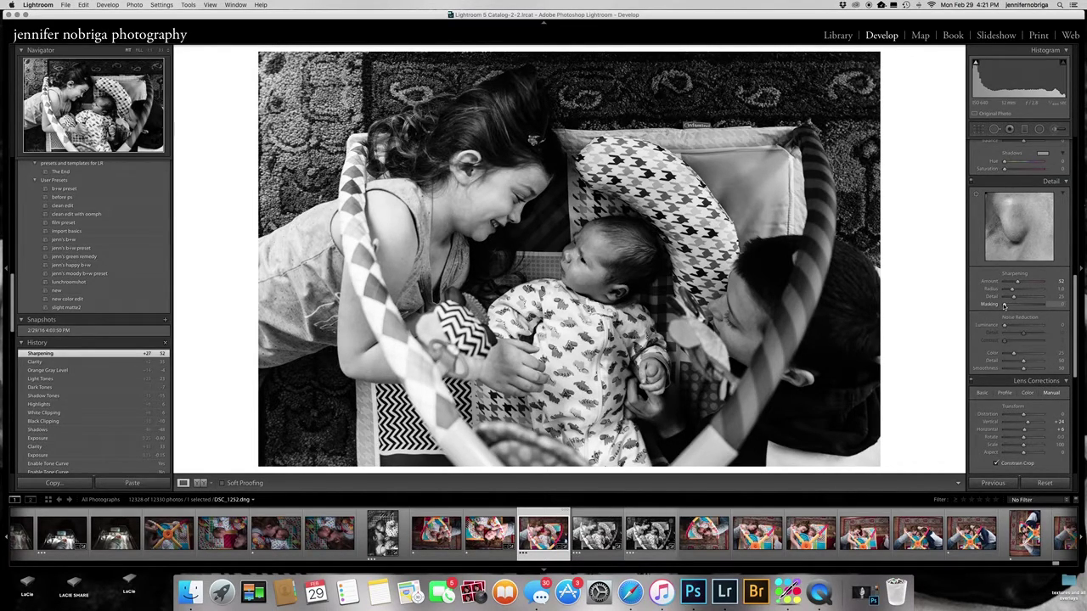
{"action": "key", "text": "alt"}
{"action": "left_click_drag", "start_coordinate": [1005, 305], "coordinate": [1033, 305]}
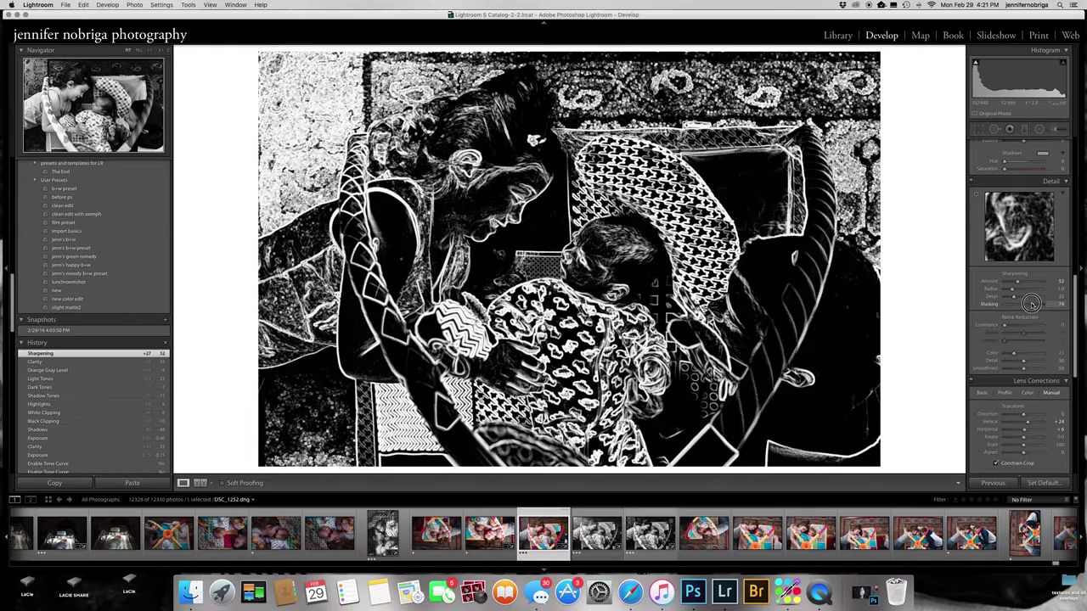
{"action": "left_click_drag", "start_coordinate": [1032, 304], "coordinate": [1032, 305]}
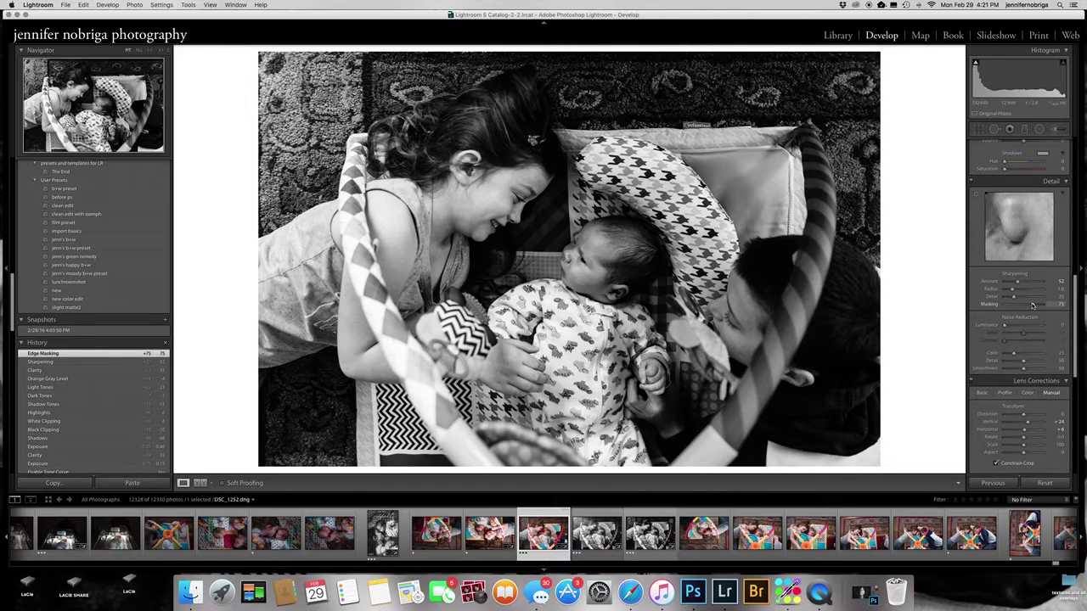
Set the luminance noise reduction to 25 and its contrast to 25.
{"action": "left_click_drag", "start_coordinate": [1004, 326], "coordinate": [1012, 339]}
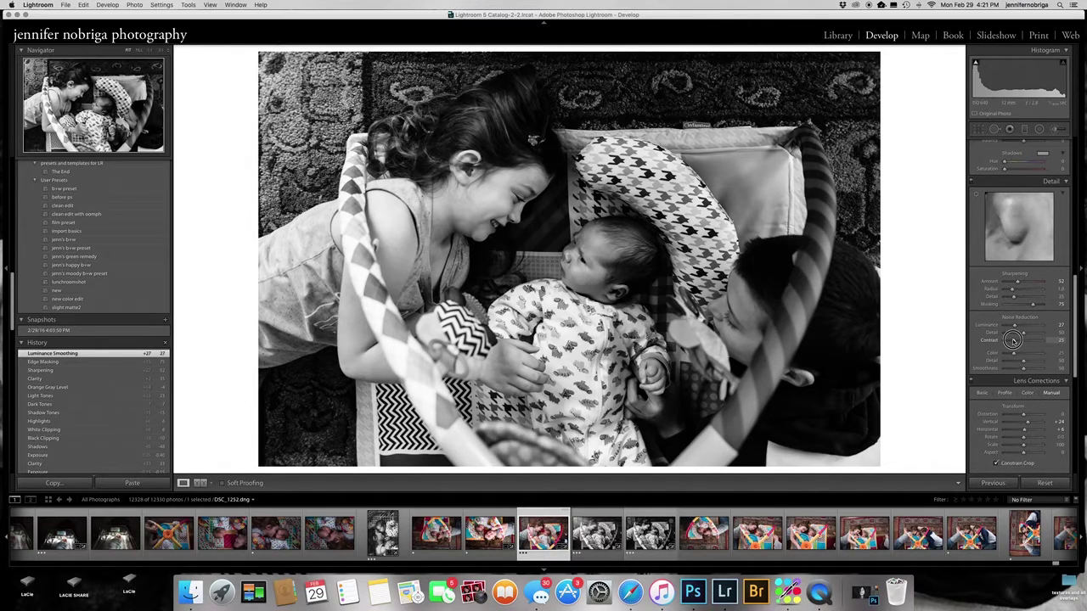
{"action": "mouse_move", "coordinate": [1012, 340]}
{"action": "left_mouse_down"}
{"action": "mouse_move", "coordinate": [1041, 327]}
{"action": "mouse_move", "coordinate": [1014, 328]}
{"action": "left_mouse_up"}
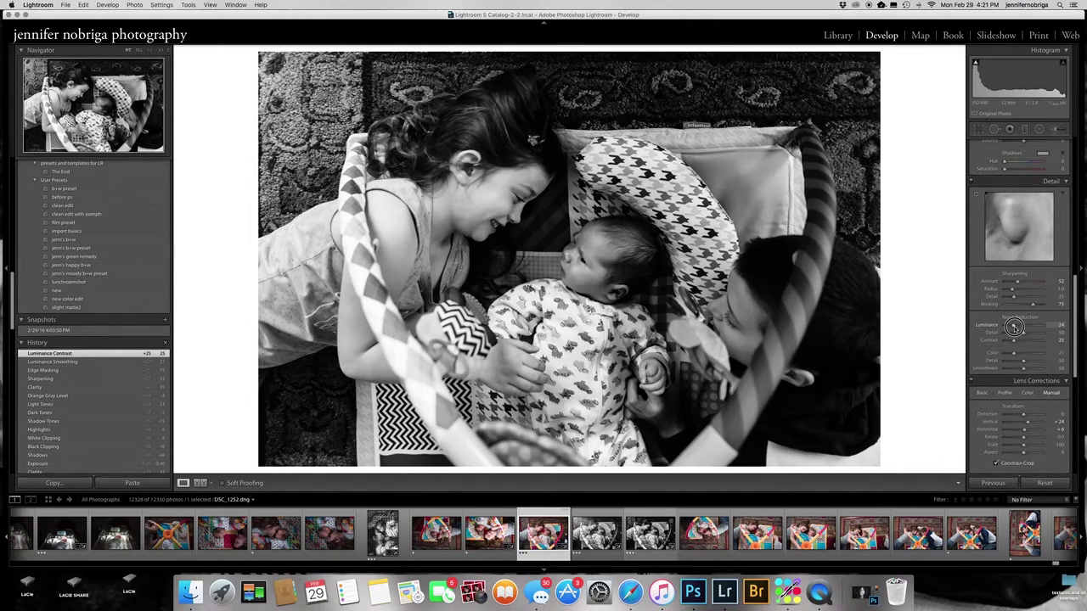
{"action": "left_click_drag", "start_coordinate": [1014, 326], "coordinate": [1013, 328]}
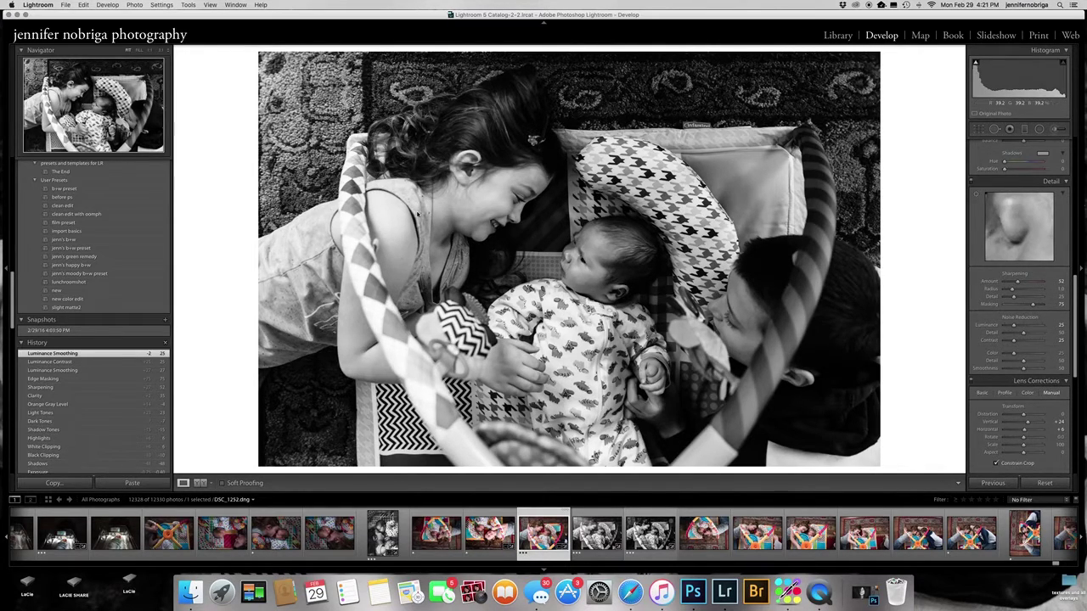
Compare the photo with and without the detail adjustments, leaving them enabled.
{"action": "left_click", "coordinate": [971, 182]}
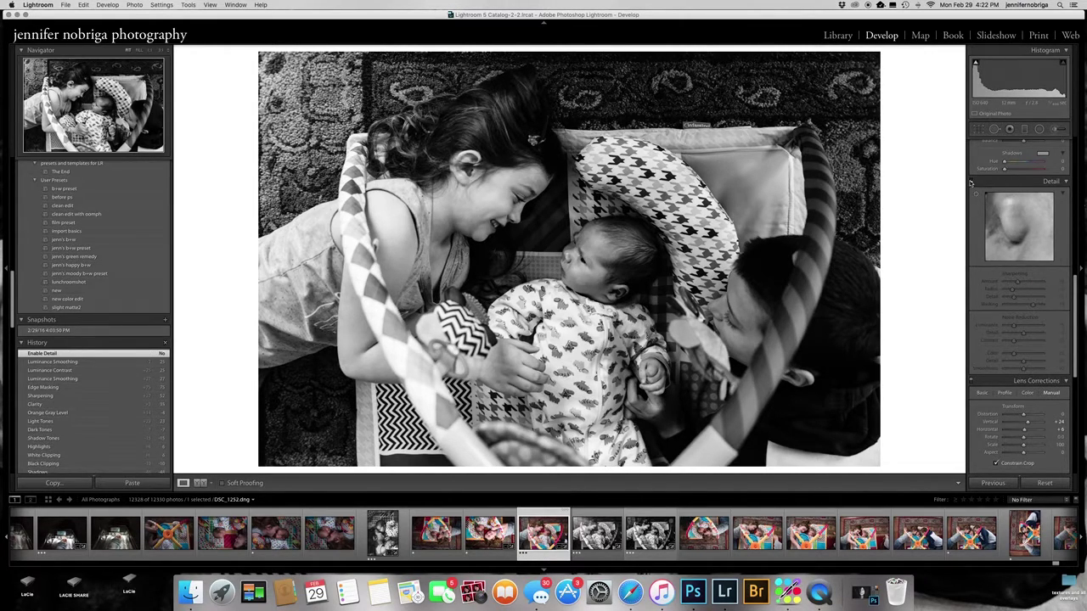
{"action": "left_click", "coordinate": [972, 182]}
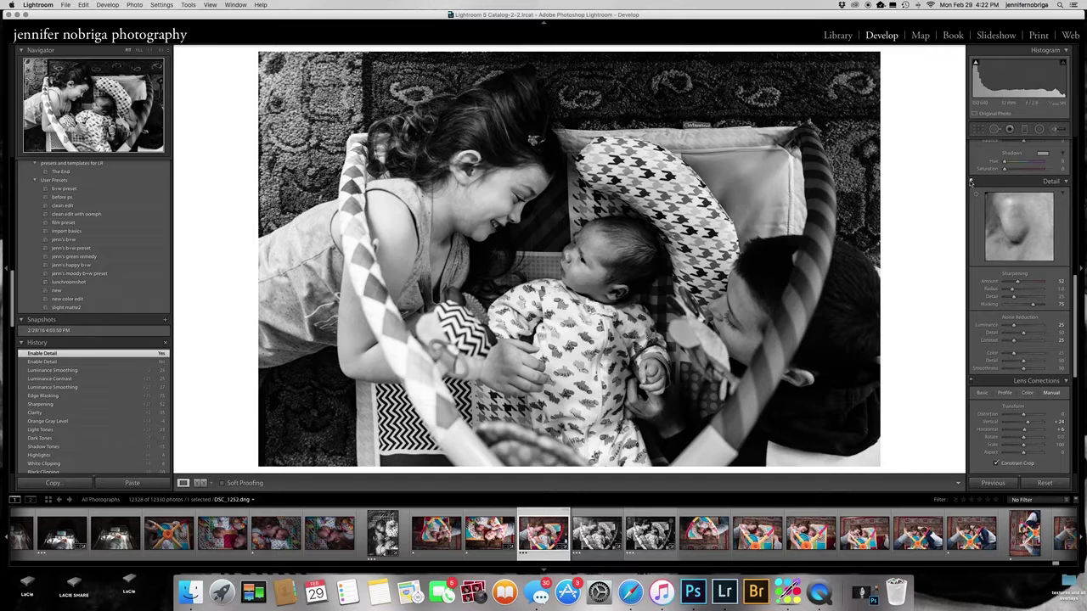
{"action": "left_click", "coordinate": [972, 181]}
{"action": "left_click", "coordinate": [971, 182]}
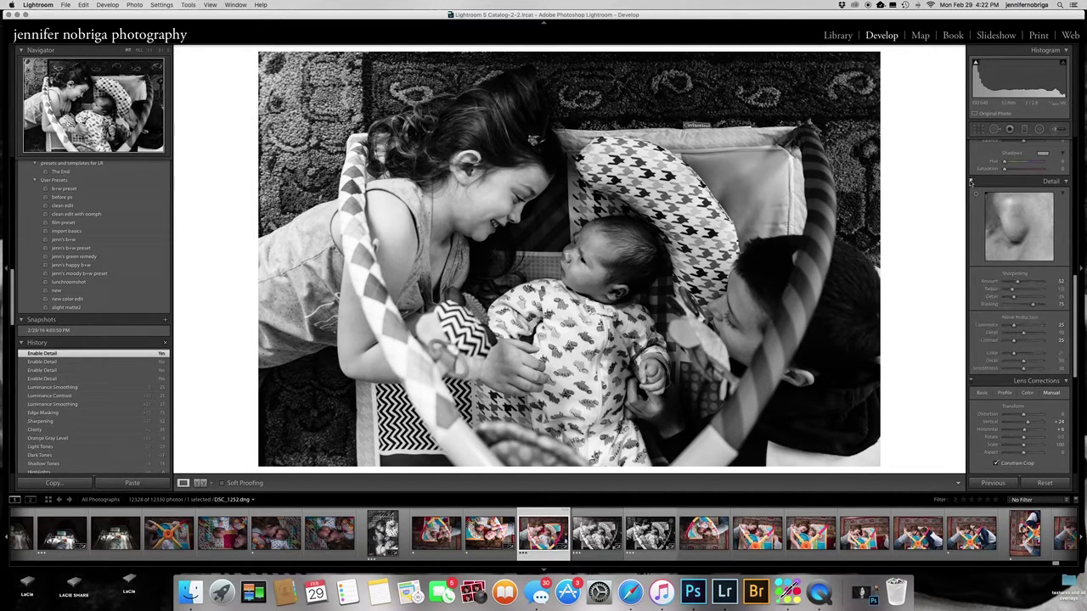
Add a Highlight Priority post-crop vignette with amount -24, midpoint 51 and roundness -48.
{"action": "left_click_drag", "start_coordinate": [1074, 289], "coordinate": [1068, 340]}
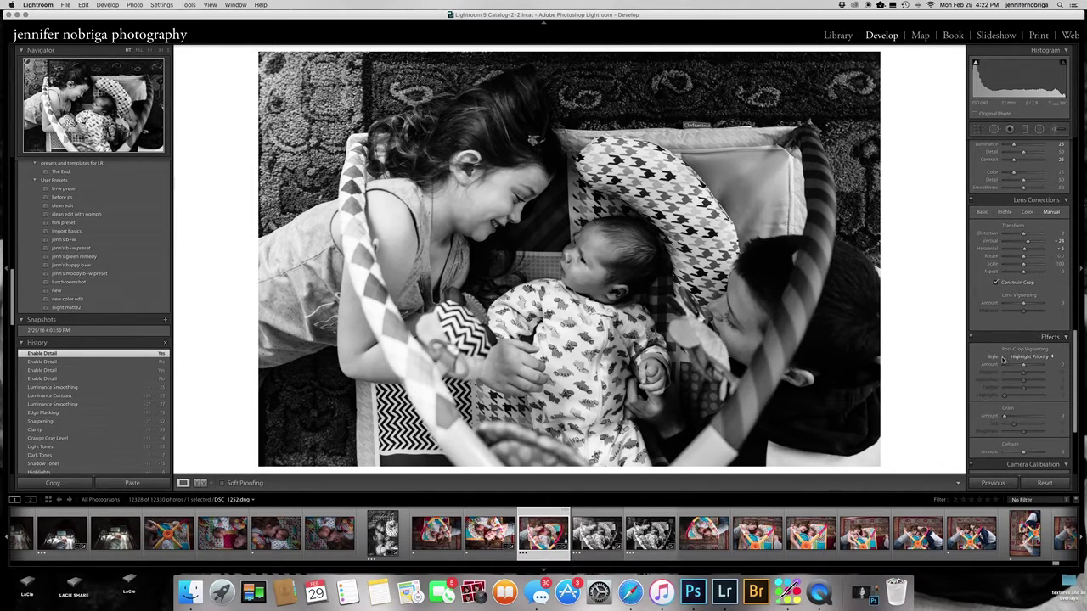
{"action": "left_click_drag", "start_coordinate": [1044, 364], "coordinate": [1023, 366]}
{"action": "left_click_drag", "start_coordinate": [1023, 367], "coordinate": [1019, 365]}
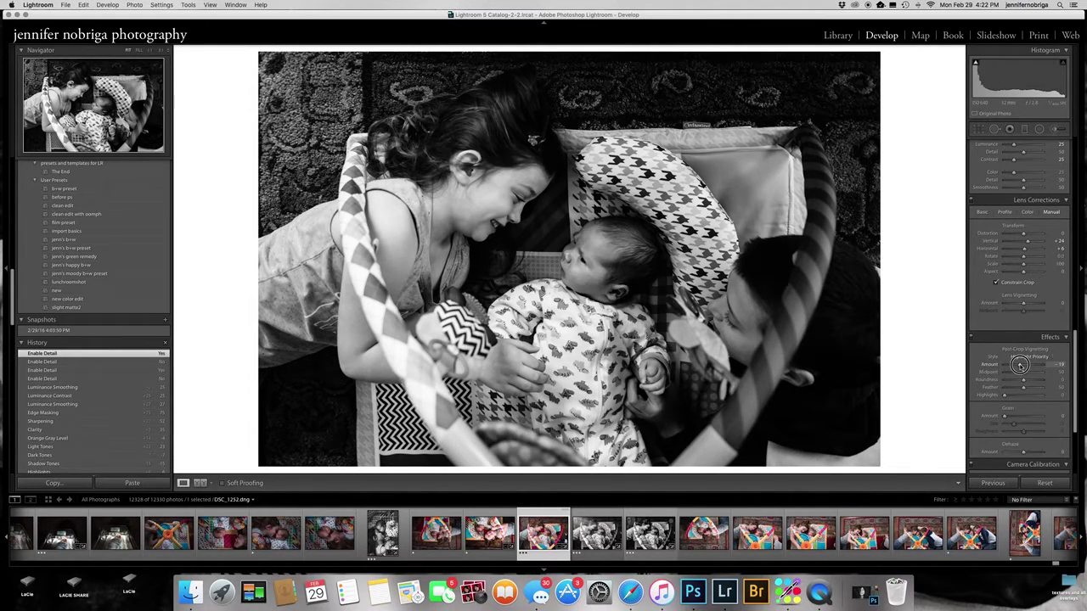
{"action": "left_click_drag", "start_coordinate": [1019, 364], "coordinate": [1019, 364]}
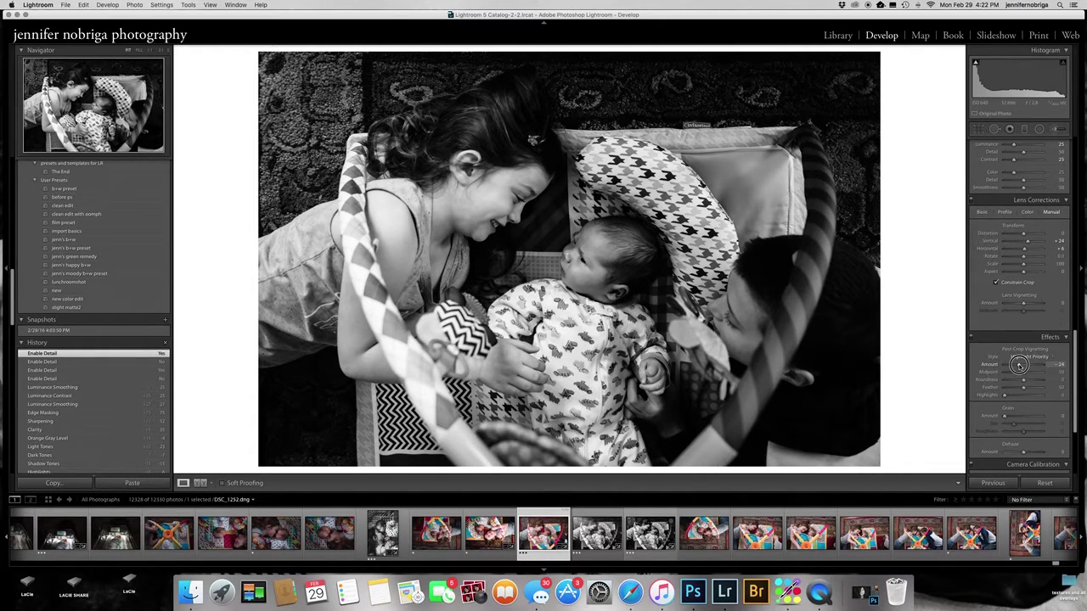
{"action": "left_click_drag", "start_coordinate": [1019, 366], "coordinate": [1020, 366]}
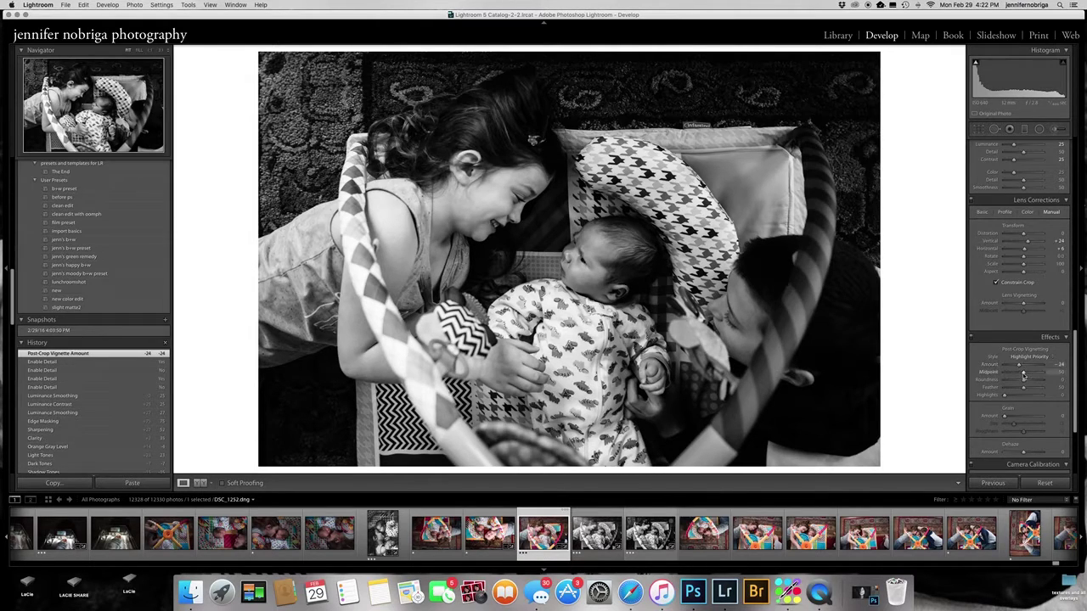
{"action": "mouse_move", "coordinate": [1024, 375]}
{"action": "left_mouse_down"}
{"action": "mouse_move", "coordinate": [1012, 372]}
{"action": "mouse_move", "coordinate": [1023, 368]}
{"action": "left_mouse_up"}
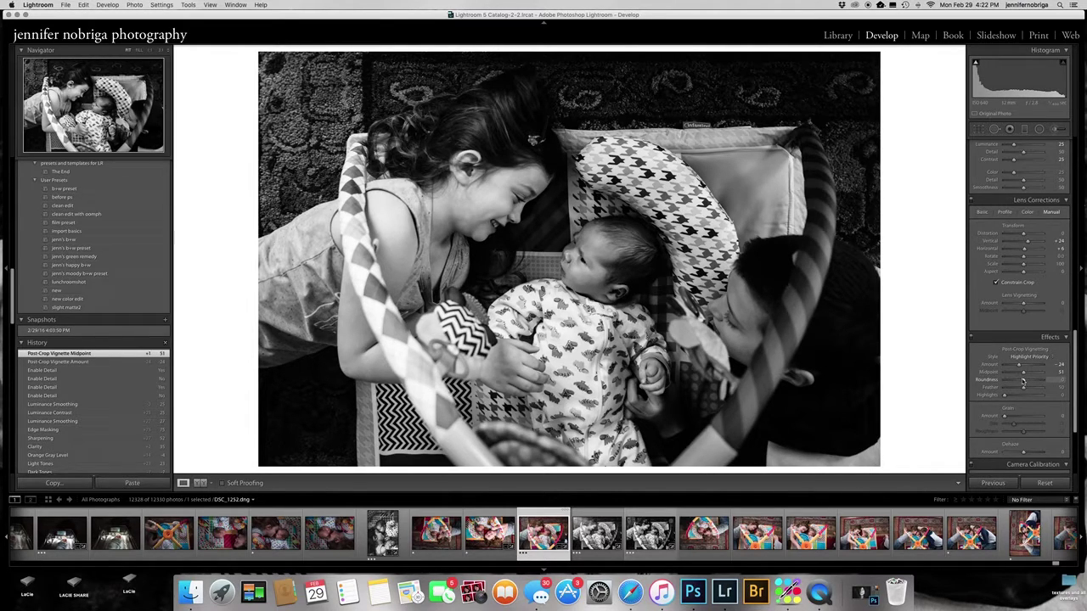
{"action": "mouse_move", "coordinate": [1023, 384]}
{"action": "left_mouse_down"}
{"action": "mouse_move", "coordinate": [1035, 378]}
{"action": "mouse_move", "coordinate": [1013, 380]}
{"action": "left_mouse_up"}
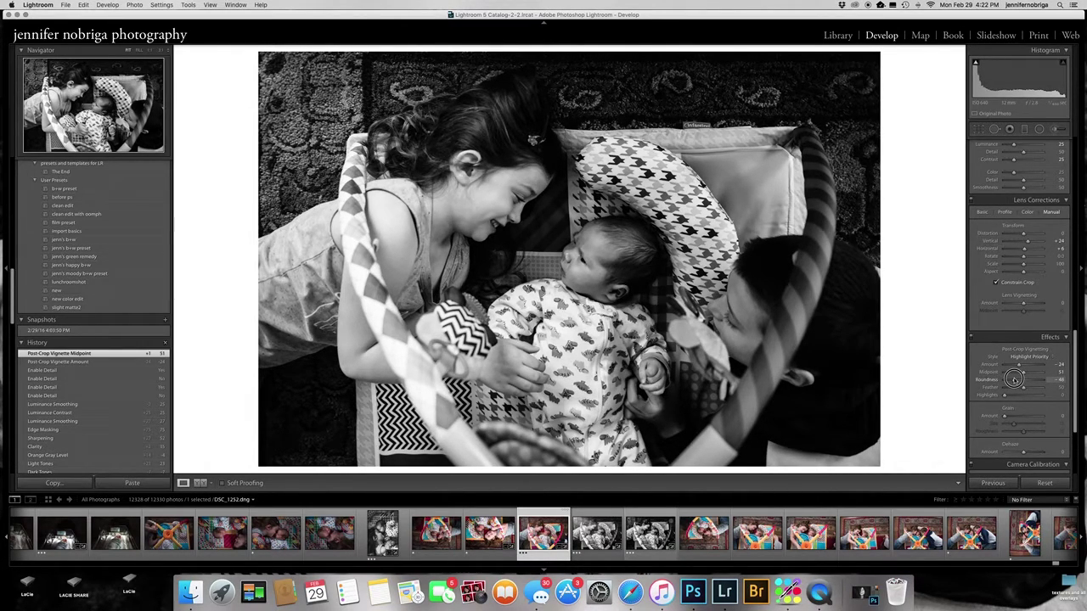
{"action": "left_click_drag", "start_coordinate": [1014, 379], "coordinate": [1015, 379]}
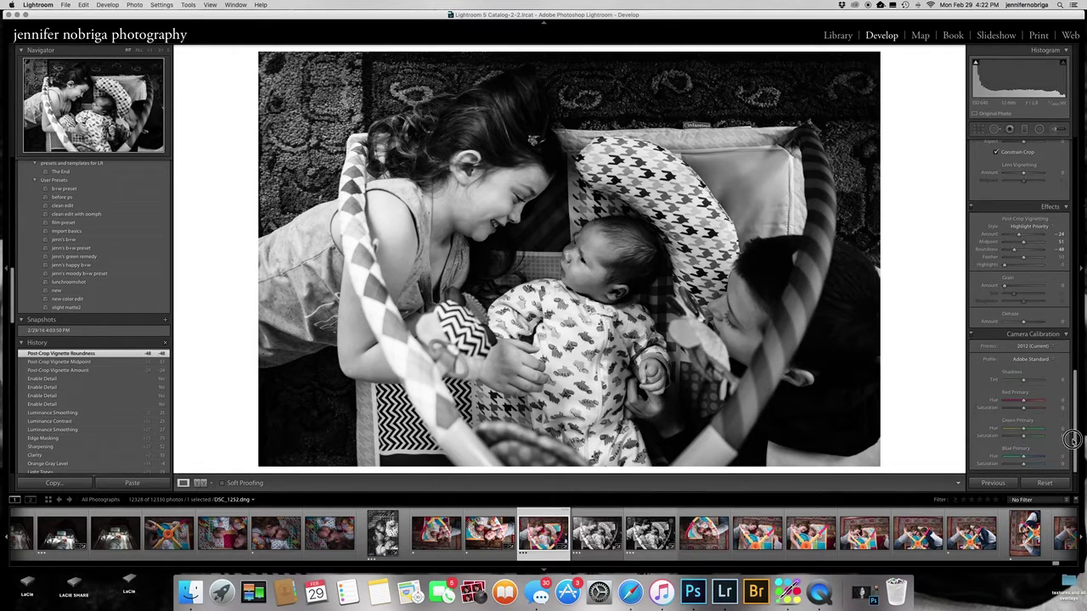
Set up the adjustment brush for the baby's face with the Dodge (Lighten) effect and shadows at 17.
{"action": "left_click_drag", "start_coordinate": [1073, 434], "coordinate": [1073, 120]}
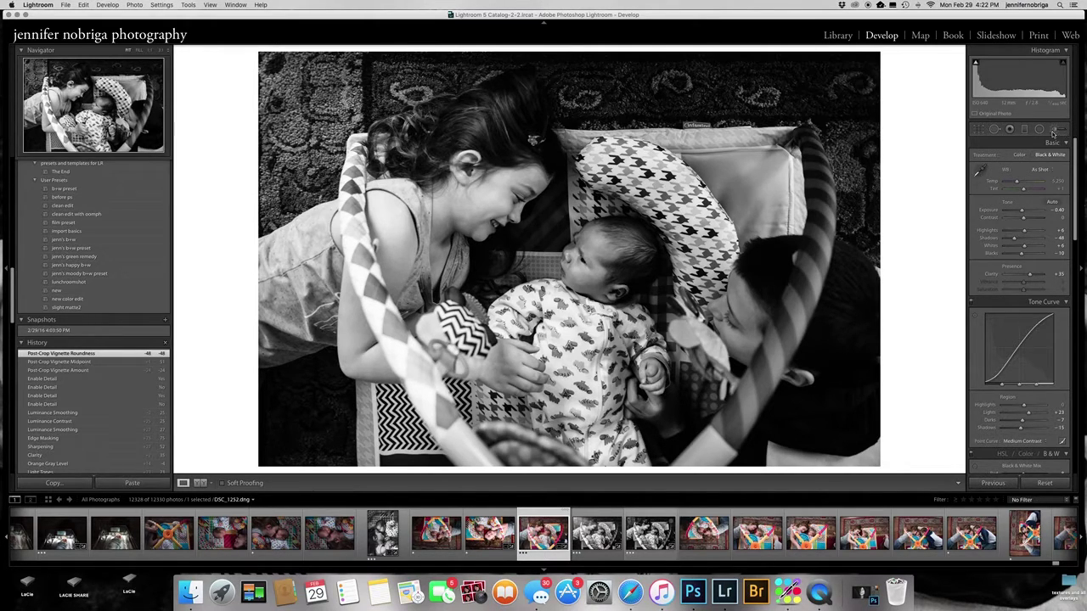
{"action": "left_click", "coordinate": [151, 52]}
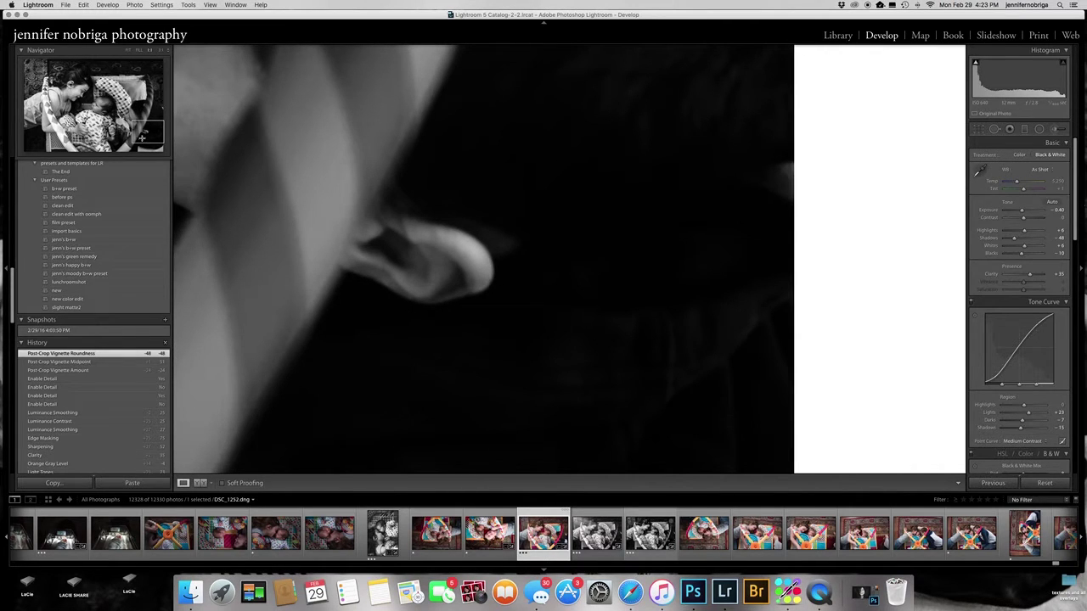
{"action": "left_click_drag", "start_coordinate": [141, 137], "coordinate": [103, 108]}
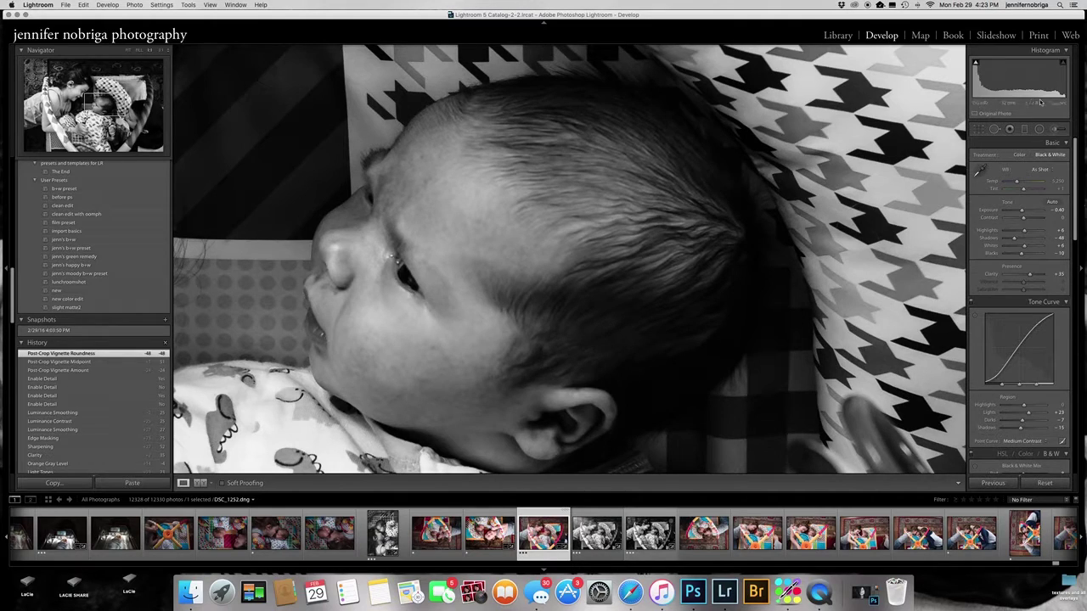
{"action": "left_click", "coordinate": [1053, 129]}
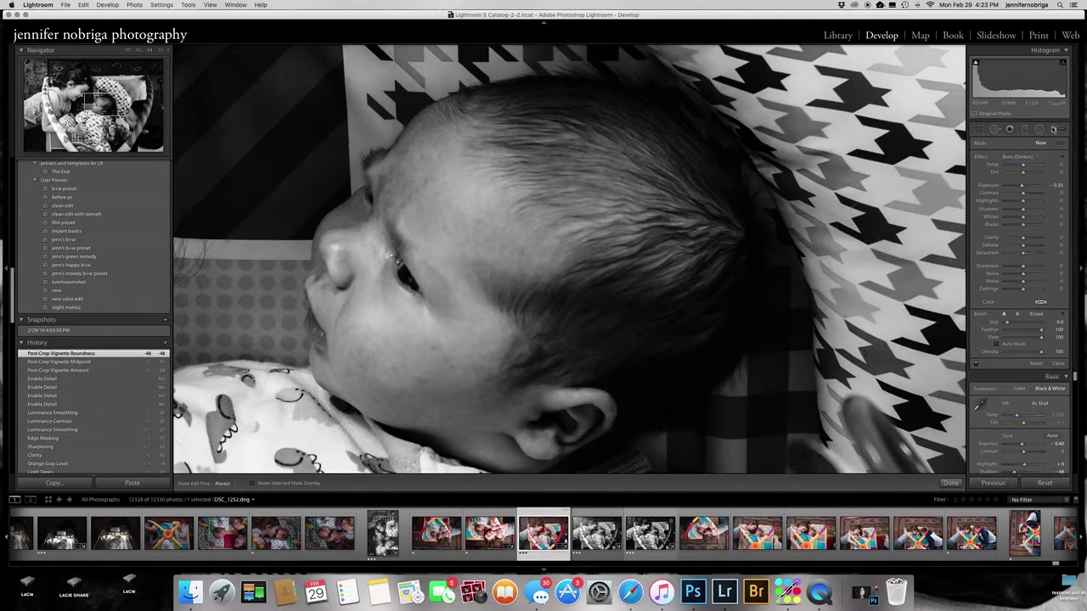
{"action": "left_click", "coordinate": [1034, 158]}
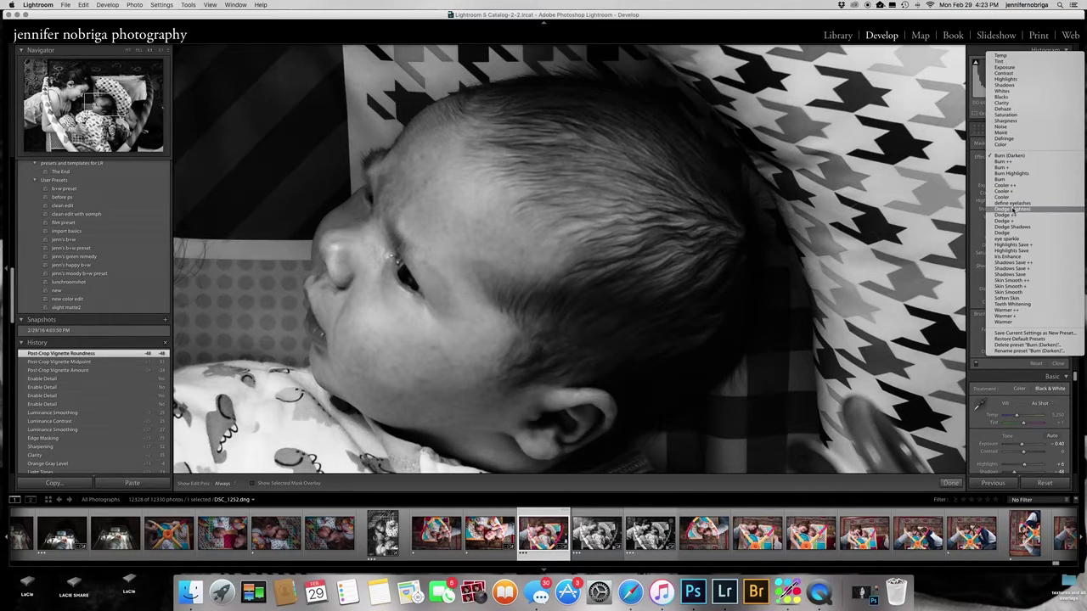
{"action": "left_click", "coordinate": [933, 87]}
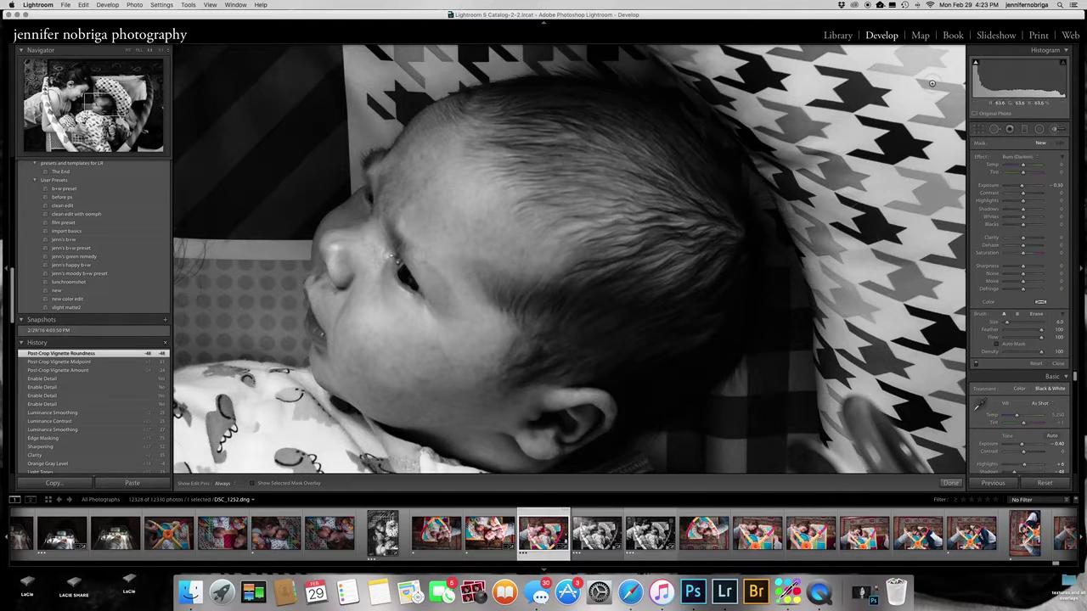
{"action": "left_click", "coordinate": [1038, 158]}
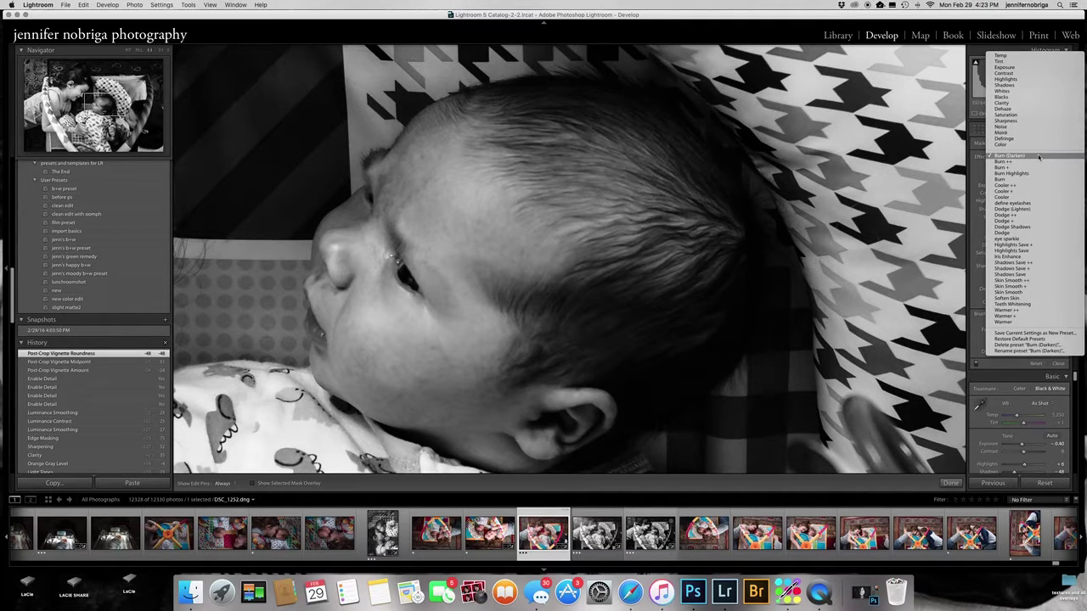
{"action": "left_click", "coordinate": [1023, 210]}
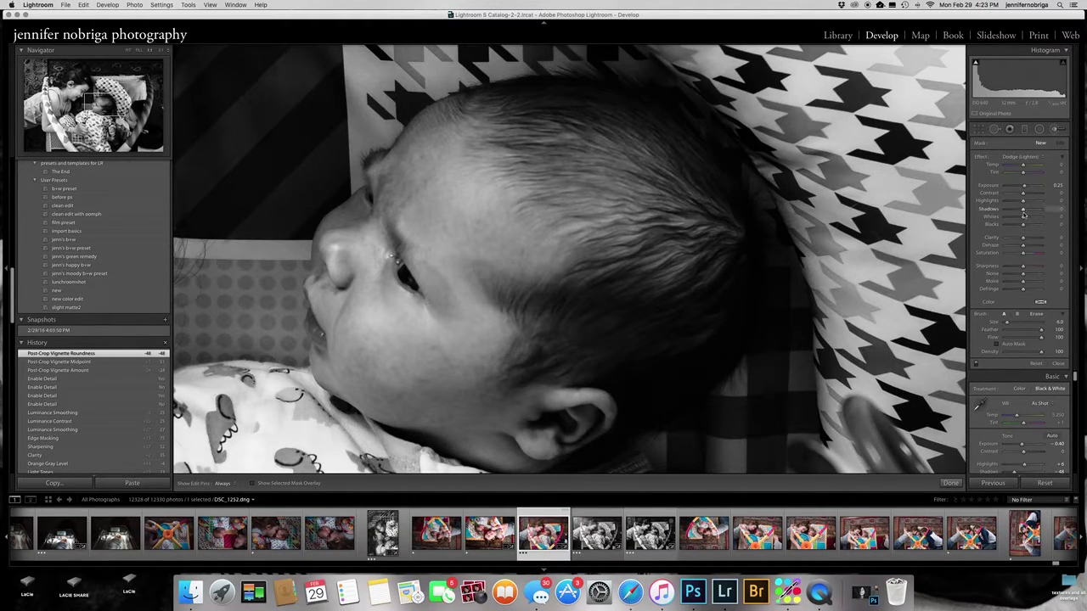
{"action": "left_click_drag", "start_coordinate": [1022, 209], "coordinate": [1026, 209]}
Reduce the brush size to 3.0 and lighten the baby's eye with a brush stroke.
{"action": "key", "text": "["}
{"action": "key", "text": "["}
{"action": "key", "text": "["}
{"action": "left_click", "coordinate": [405, 276]}
{"action": "key", "text": "]"}
{"action": "key", "text": "h"}
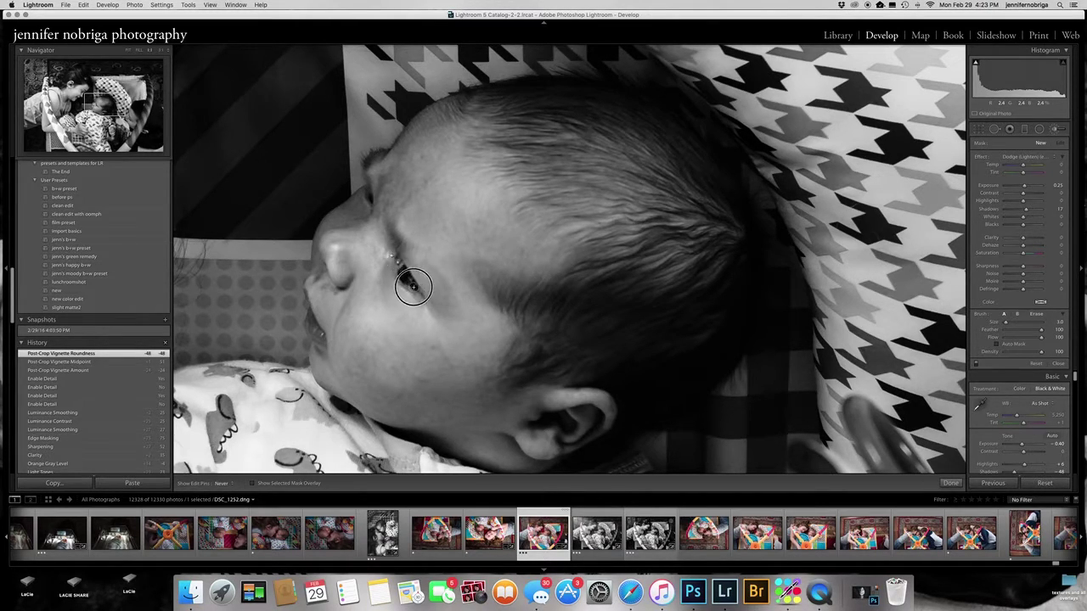
{"action": "key", "text": "h"}
{"action": "left_click", "coordinate": [404, 272]}
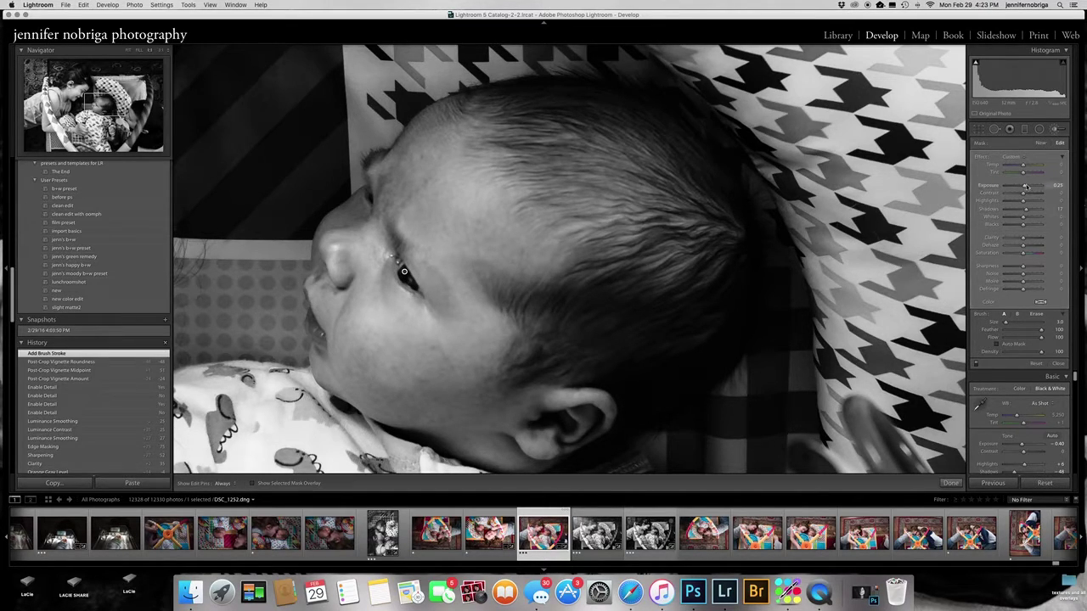
Set the baby's eye brush exposure to 0.48 and erase the mask's overspill around the eye, using the mask overlay as a guide.
{"action": "left_click_drag", "start_coordinate": [1023, 184], "coordinate": [1024, 185]}
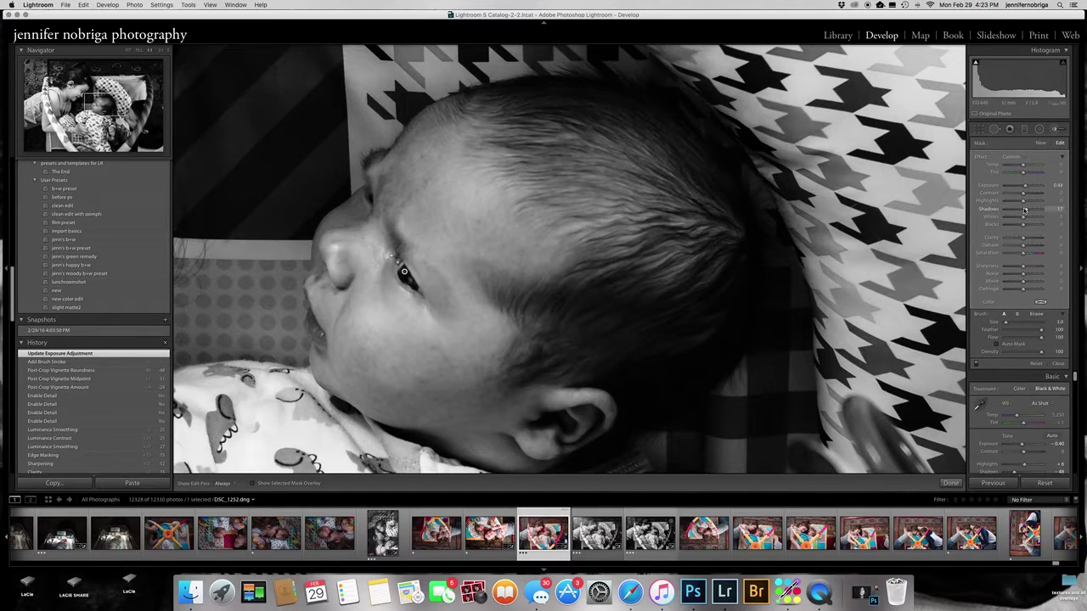
{"action": "left_click", "coordinate": [252, 483]}
{"action": "left_click", "coordinate": [1037, 314]}
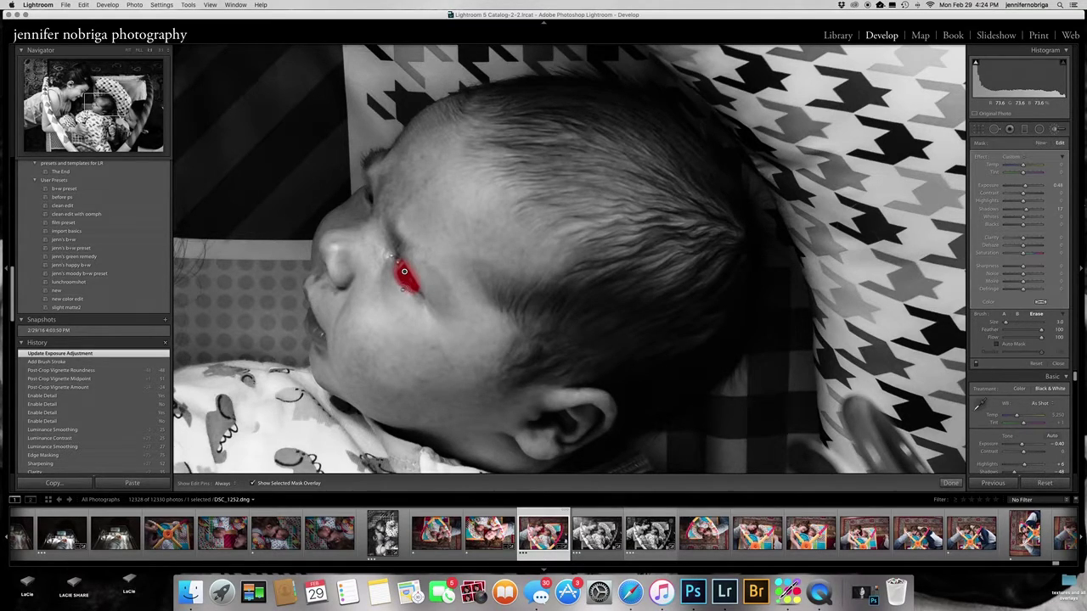
{"action": "key", "text": "h"}
{"action": "mouse_move", "coordinate": [406, 287]}
{"action": "left_mouse_down"}
{"action": "mouse_move", "coordinate": [391, 263]}
{"action": "mouse_move", "coordinate": [422, 285]}
{"action": "mouse_move", "coordinate": [411, 269]}
{"action": "mouse_move", "coordinate": [412, 279]}
{"action": "left_mouse_up"}
{"action": "key", "text": "h"}
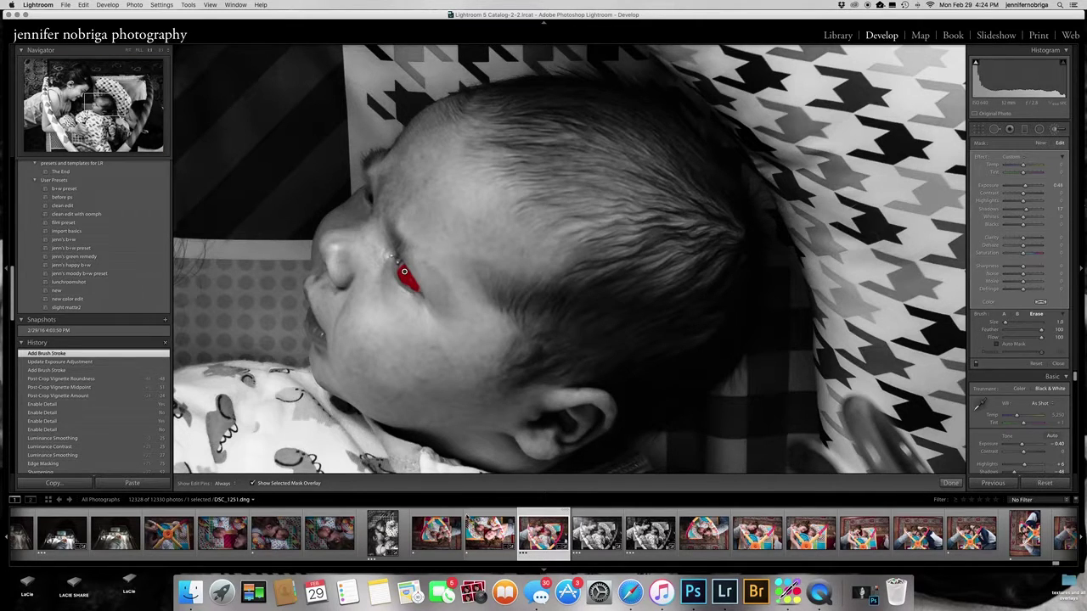
{"action": "left_click", "coordinate": [253, 484]}
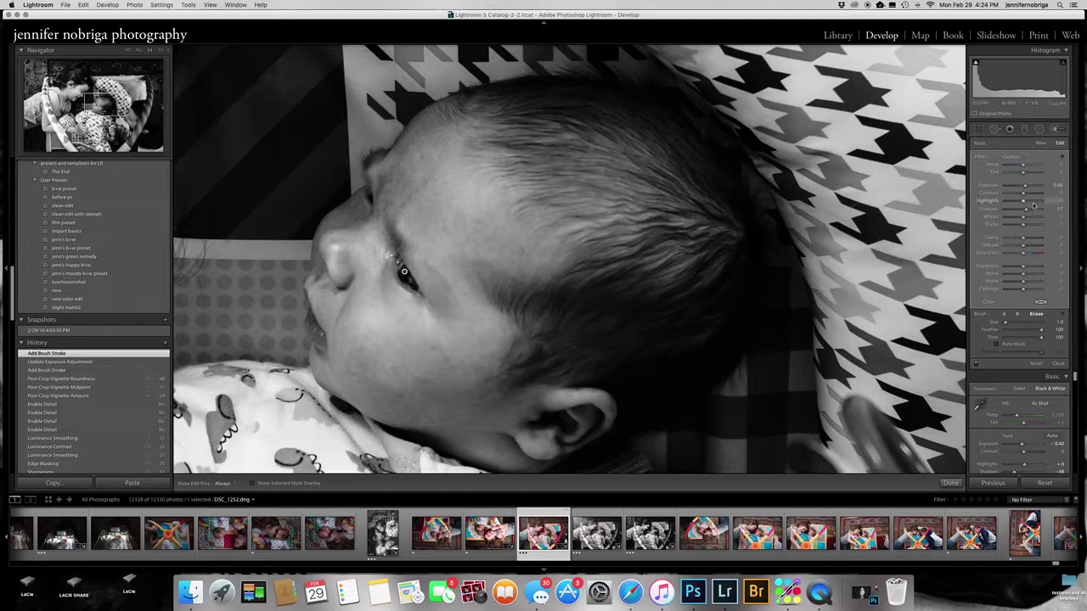
Set the eye brush adjustment's clarity to 24 and finish the brush edit.
{"action": "left_click_drag", "start_coordinate": [1022, 239], "coordinate": [1026, 237]}
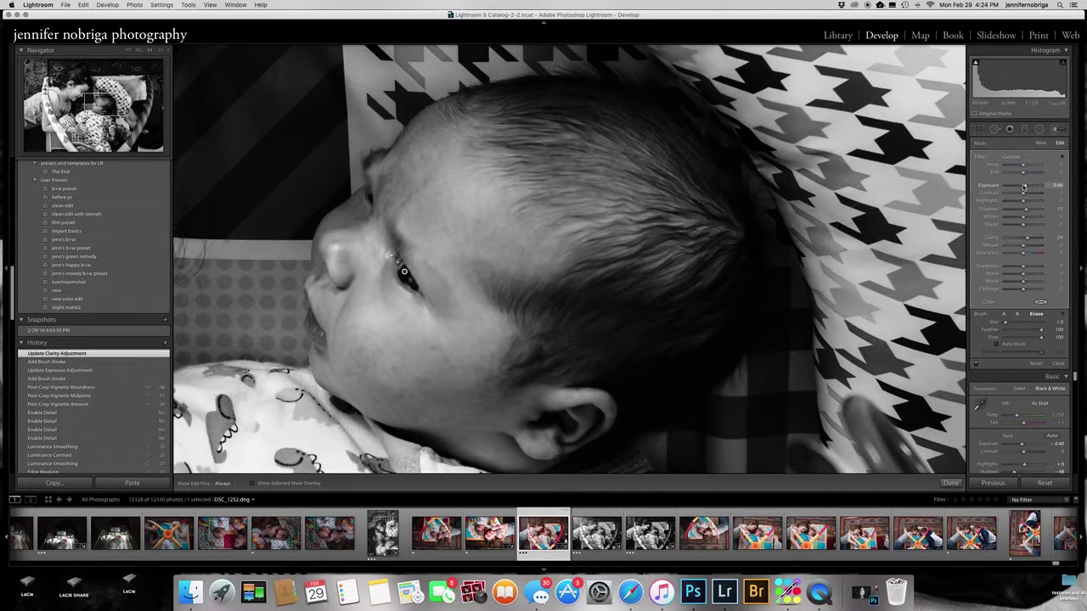
{"action": "left_click", "coordinate": [950, 483]}
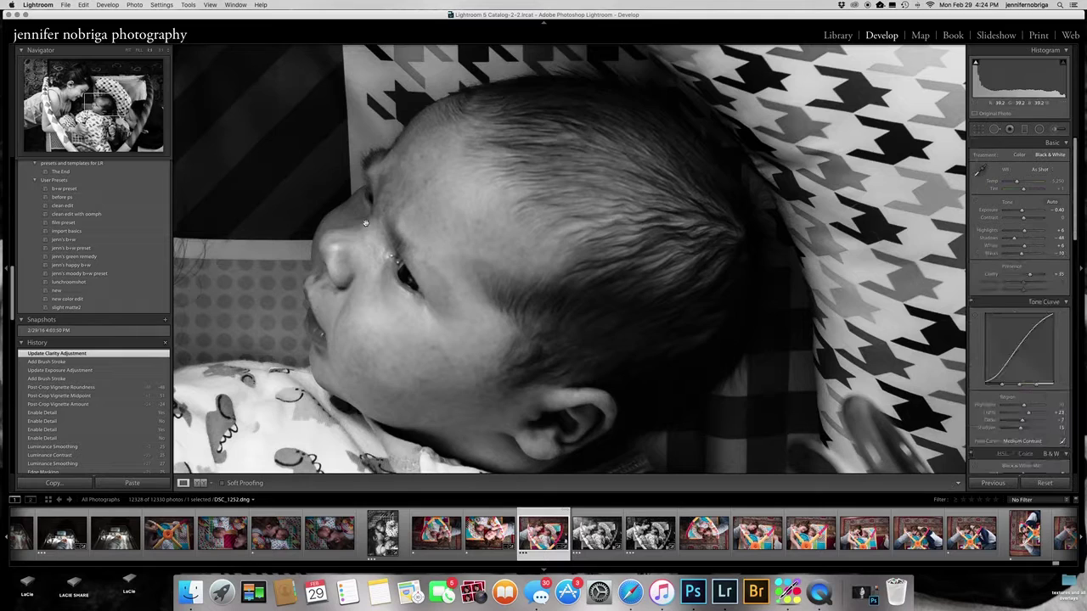
Heal two blemishes on the baby's cheek with Spot Removal at size 27, adjusting the lower spot's placement.
{"action": "left_click_drag", "start_coordinate": [356, 225], "coordinate": [478, 187]}
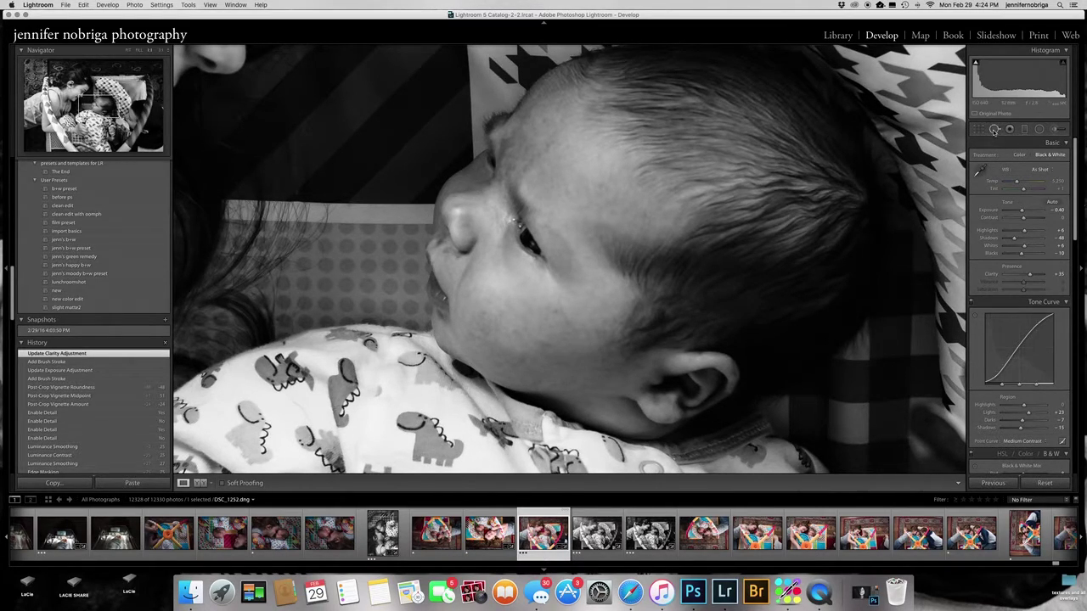
{"action": "left_click", "coordinate": [993, 130]}
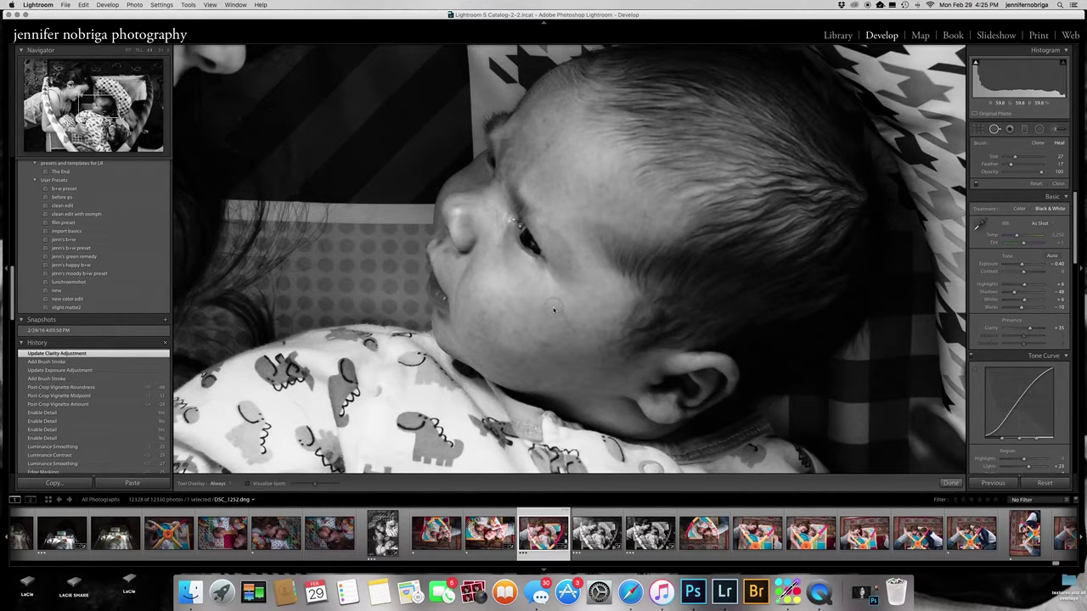
{"action": "left_click", "coordinate": [553, 309]}
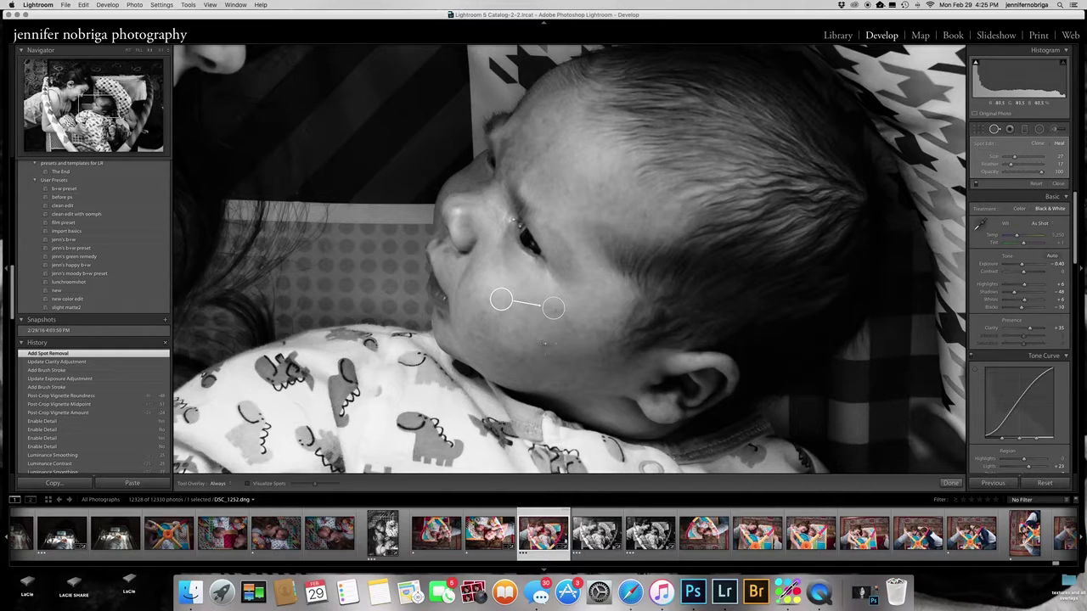
{"action": "key", "text": "Escape"}
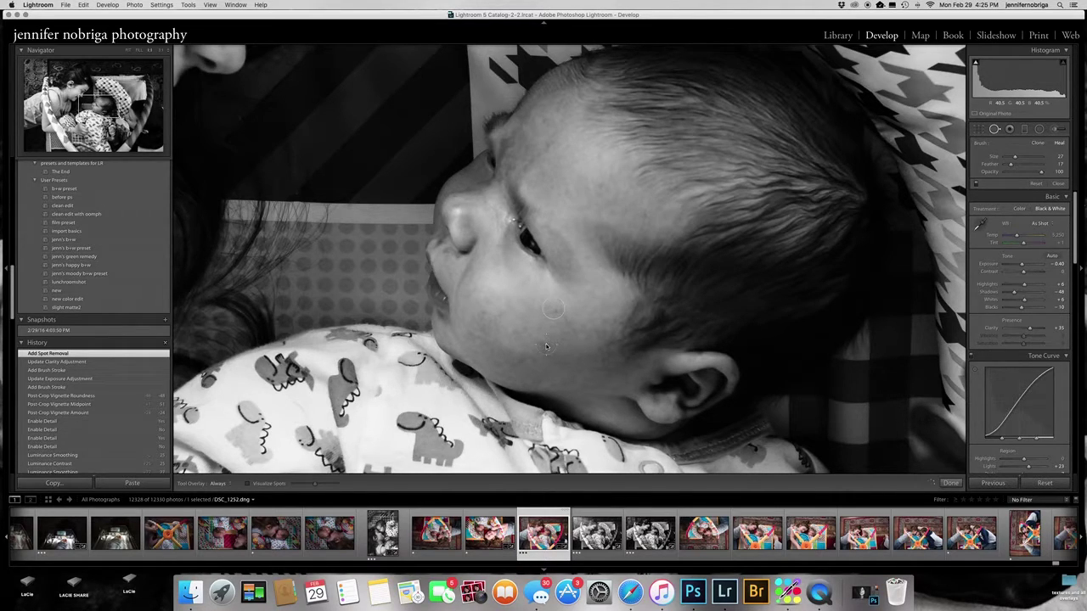
{"action": "left_click", "coordinate": [546, 346]}
{"action": "key", "text": "super+z"}
{"action": "left_click_drag", "start_coordinate": [538, 332], "coordinate": [499, 281]}
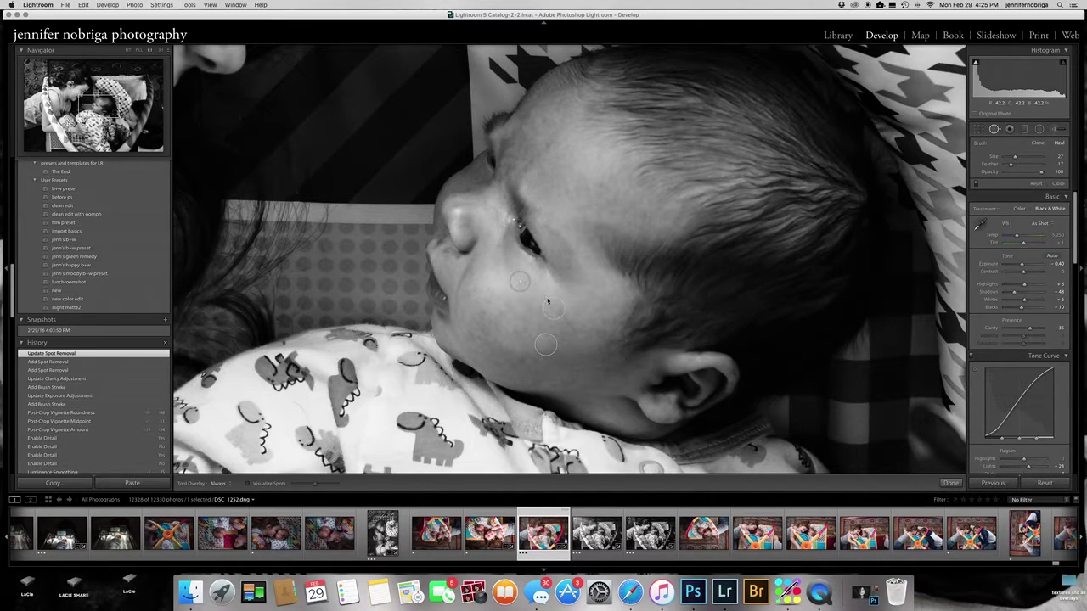
Replace the spot on the baby's mid-cheek with a Heal stroke of size 23 down the cheek and finish the spot removal.
{"action": "left_click", "coordinate": [552, 304]}
{"action": "left_click_drag", "start_coordinate": [553, 304], "coordinate": [563, 311]}
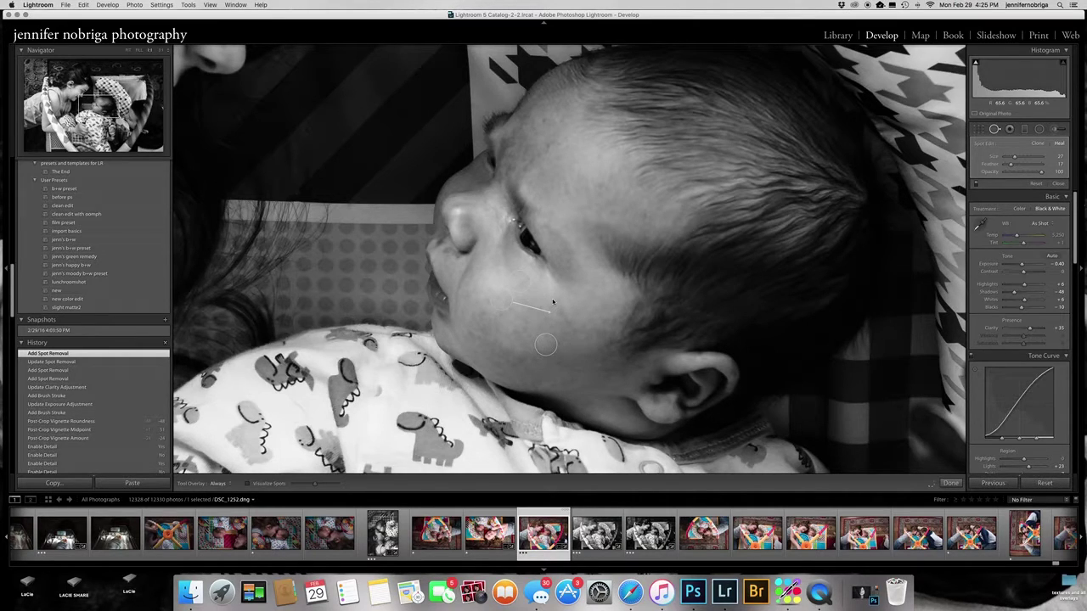
{"action": "key", "text": "Delete"}
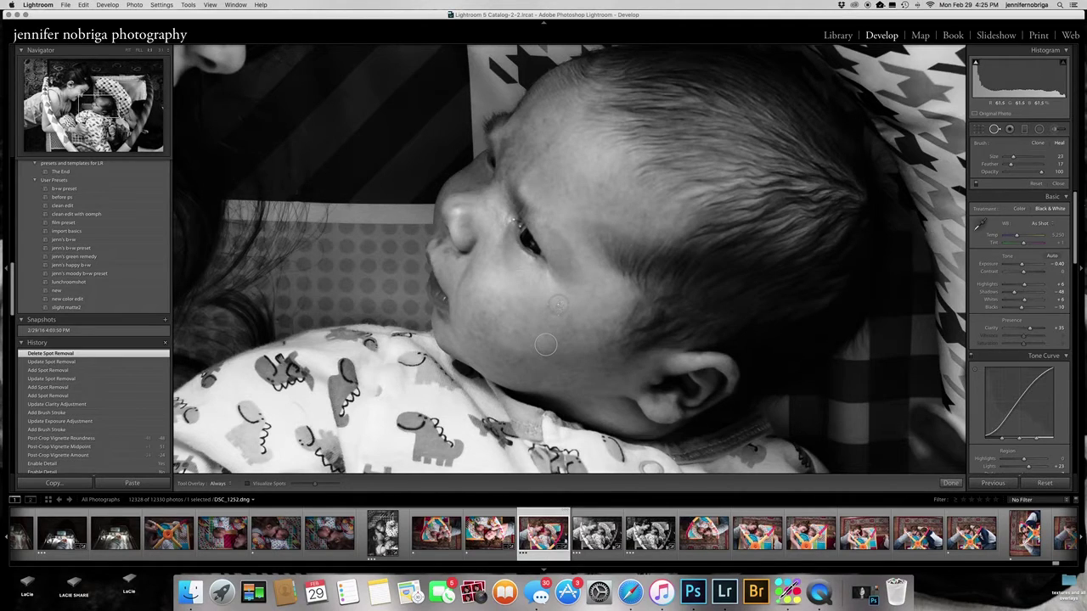
{"action": "left_click_drag", "start_coordinate": [559, 306], "coordinate": [574, 330]}
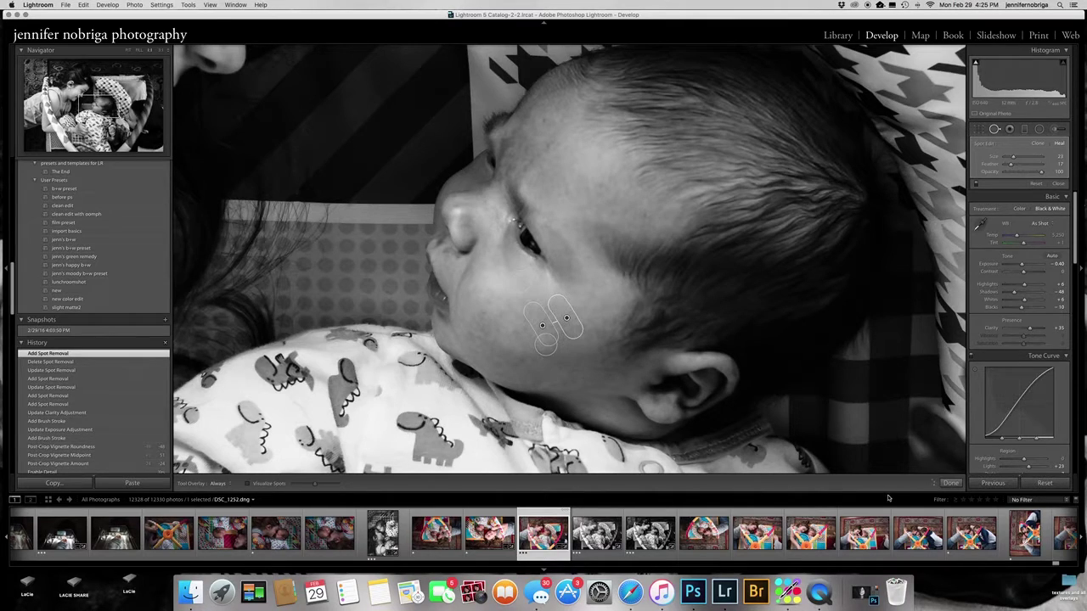
{"action": "left_click", "coordinate": [951, 483]}
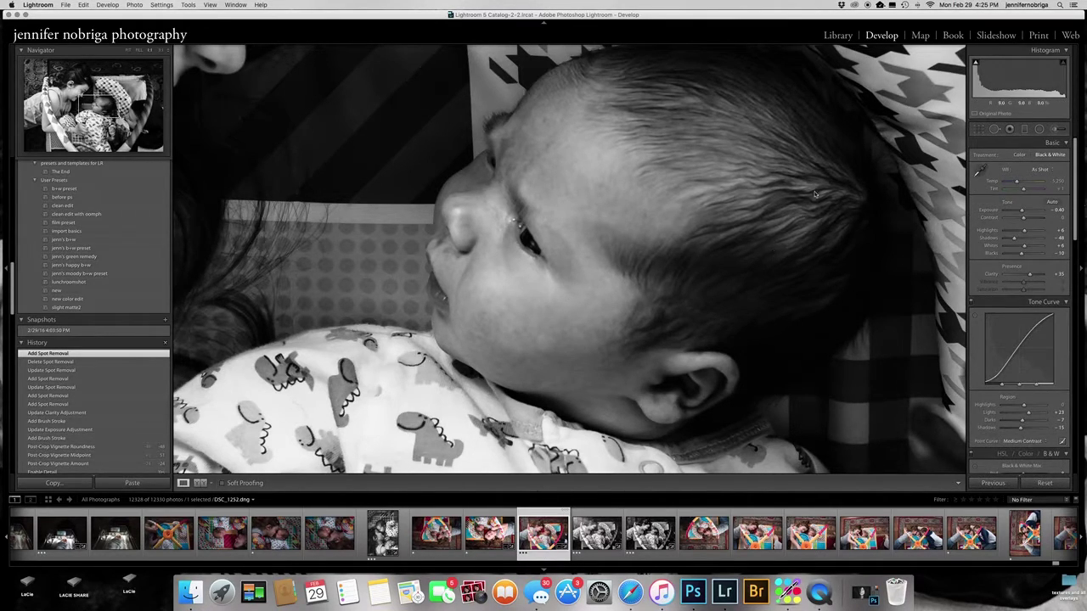
Paint a Heal stroke of size 37 over the infantino label on the basket's fabric edge.
{"action": "left_click_drag", "start_coordinate": [735, 269], "coordinate": [581, 512]}
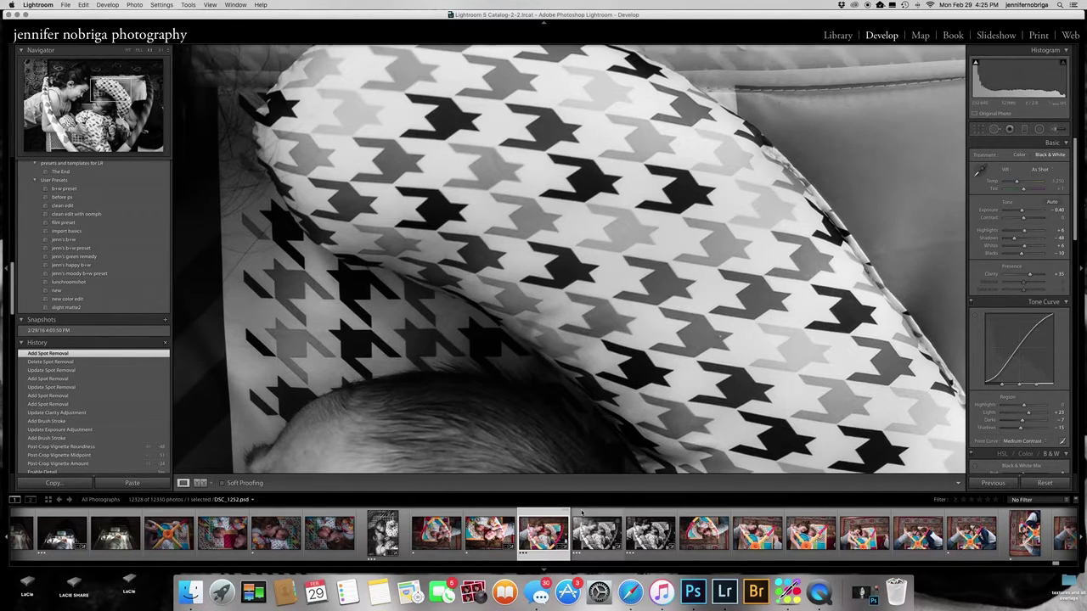
{"action": "left_click_drag", "start_coordinate": [684, 235], "coordinate": [558, 381]}
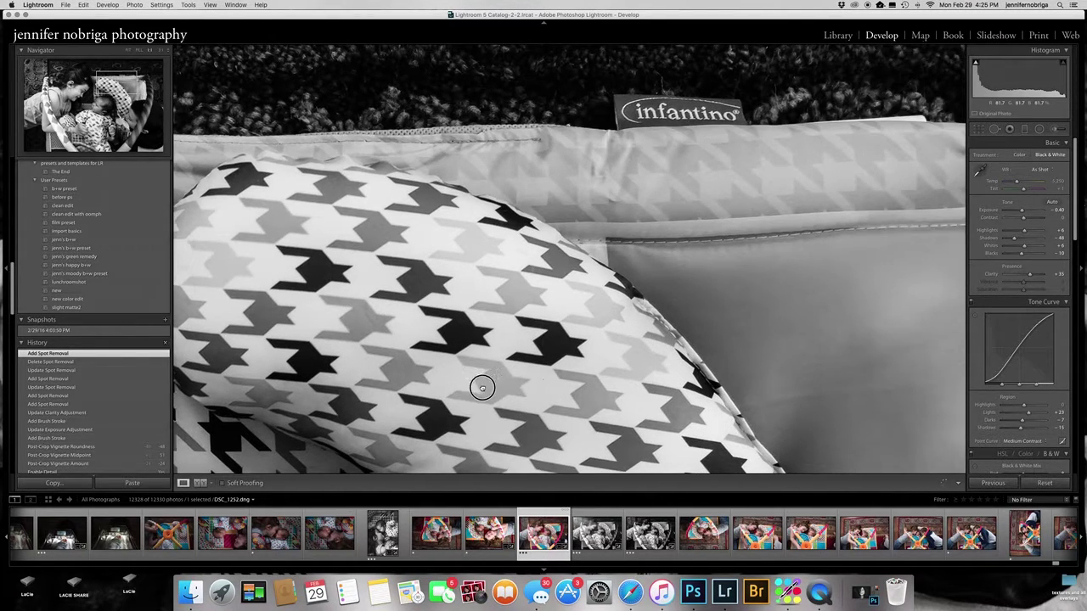
{"action": "left_click_drag", "start_coordinate": [482, 388], "coordinate": [461, 389]}
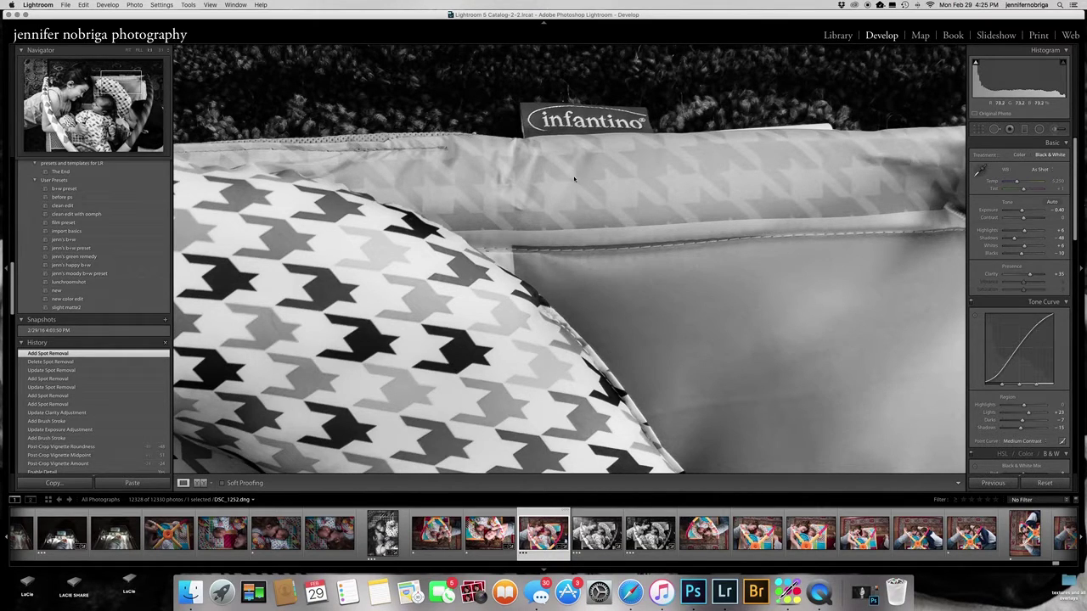
{"action": "mouse_move", "coordinate": [573, 178]}
{"action": "left_mouse_down"}
{"action": "mouse_move", "coordinate": [550, 239]}
{"action": "mouse_move", "coordinate": [509, 294]}
{"action": "left_mouse_up"}
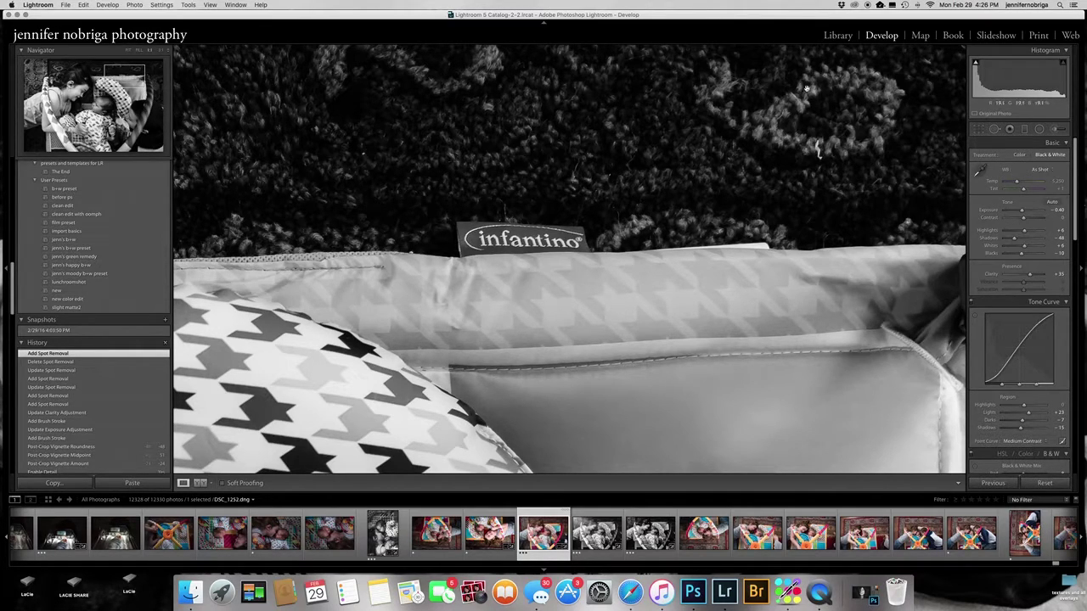
{"action": "left_click", "coordinate": [995, 131]}
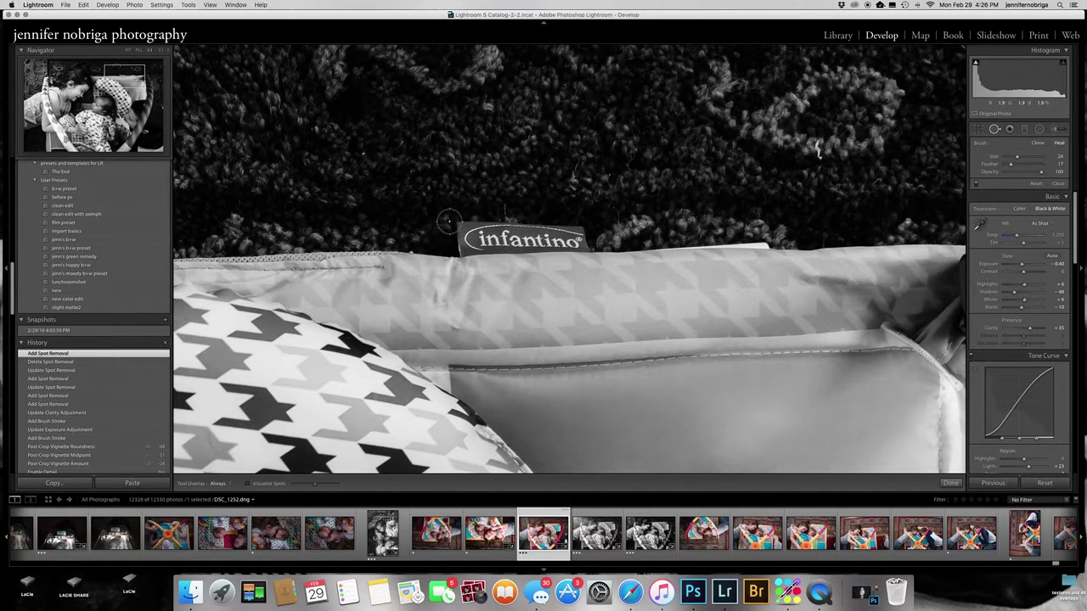
{"action": "mouse_move", "coordinate": [443, 222]}
{"action": "left_mouse_down"}
{"action": "mouse_move", "coordinate": [590, 226]}
{"action": "mouse_move", "coordinate": [587, 248]}
{"action": "mouse_move", "coordinate": [443, 247]}
{"action": "mouse_move", "coordinate": [455, 237]}
{"action": "mouse_move", "coordinate": [535, 236]}
{"action": "left_mouse_up"}
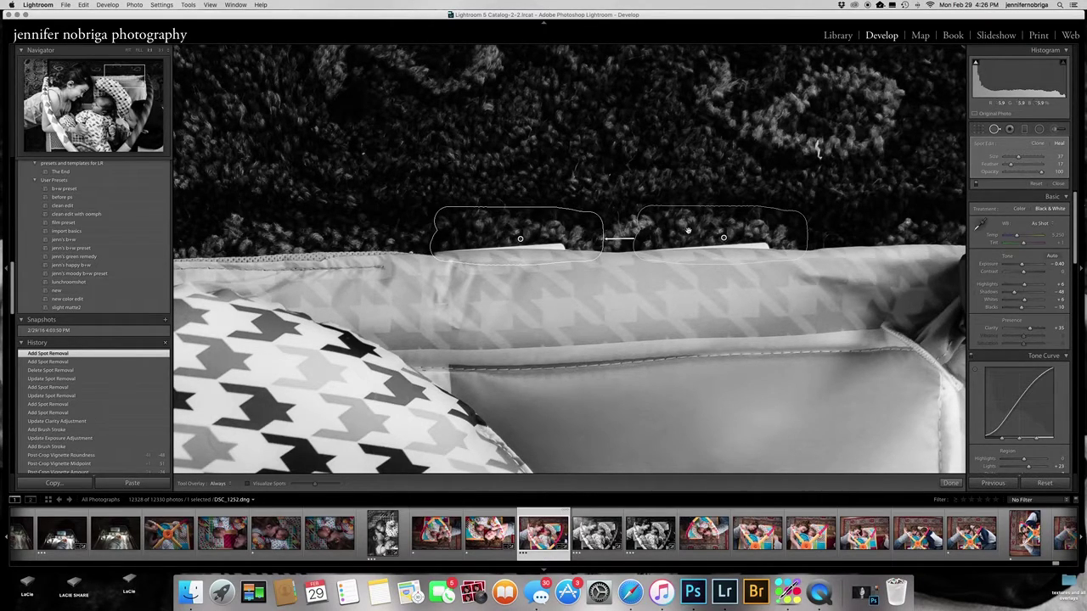
Move the label stroke's sample source to the clean carpet near the basket's far corner, align it with the fabric edge, and finish.
{"action": "left_click_drag", "start_coordinate": [722, 236], "coordinate": [896, 229]}
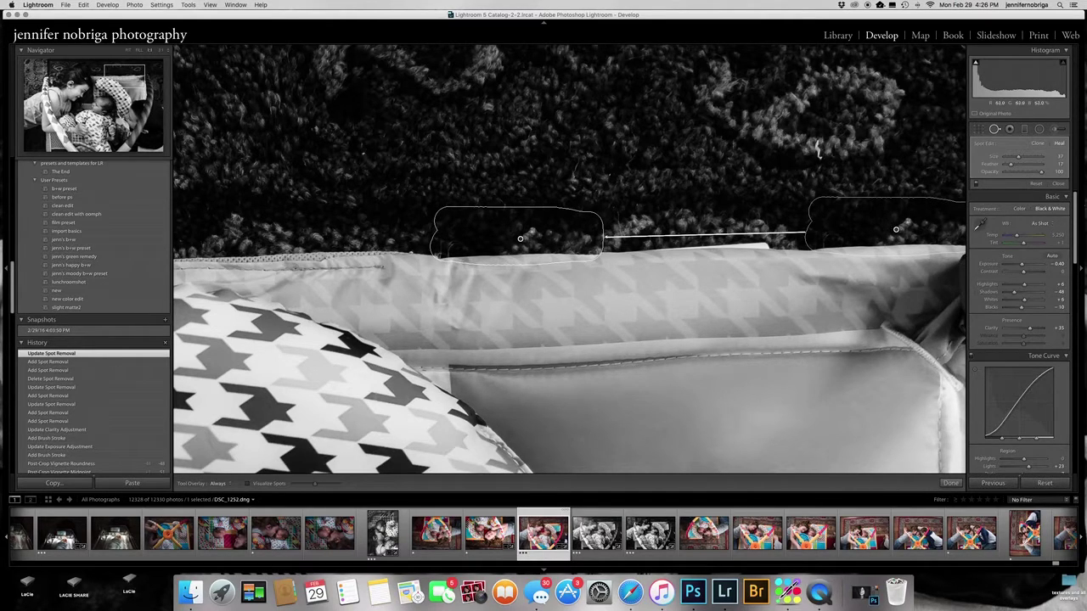
{"action": "scroll", "coordinate": [678, 293], "scroll_direction": "right", "scroll_amount": 5}
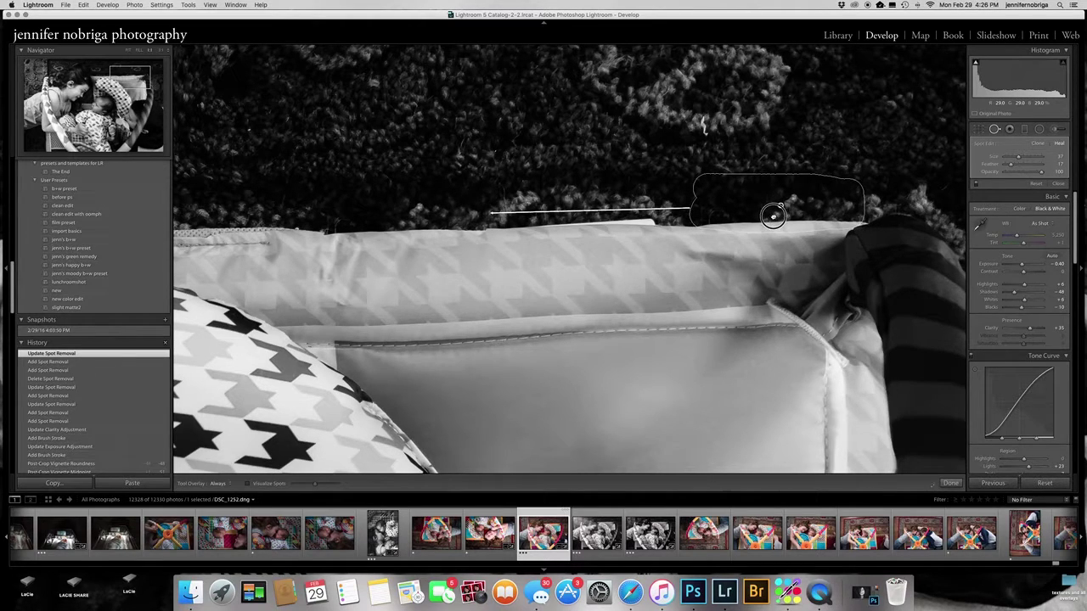
{"action": "mouse_move", "coordinate": [769, 219]}
{"action": "left_mouse_down"}
{"action": "mouse_move", "coordinate": [758, 220]}
{"action": "mouse_move", "coordinate": [770, 221]}
{"action": "left_mouse_up"}
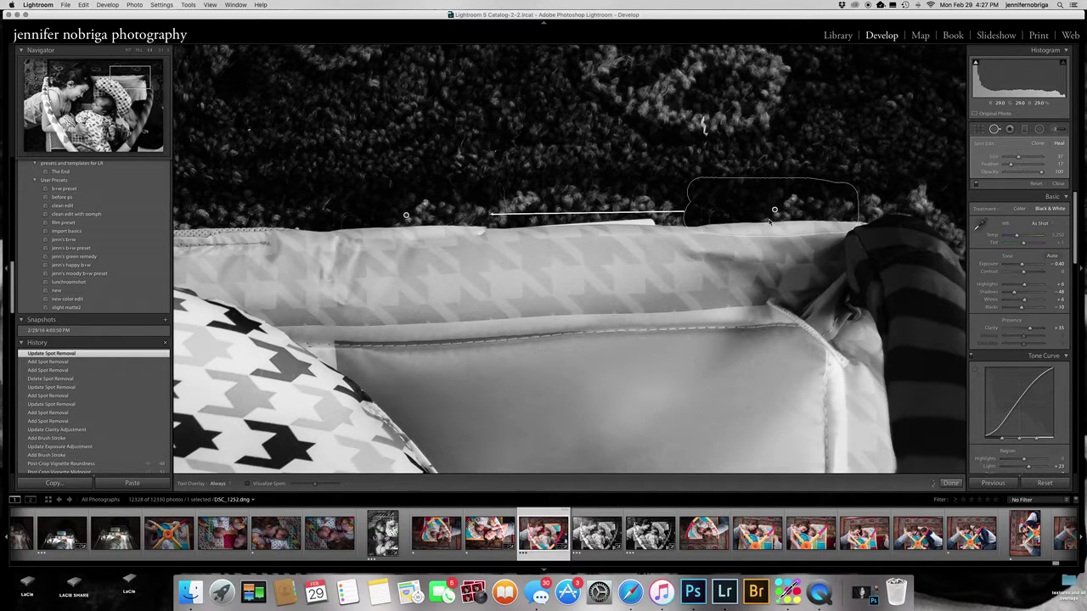
{"action": "left_click", "coordinate": [951, 483]}
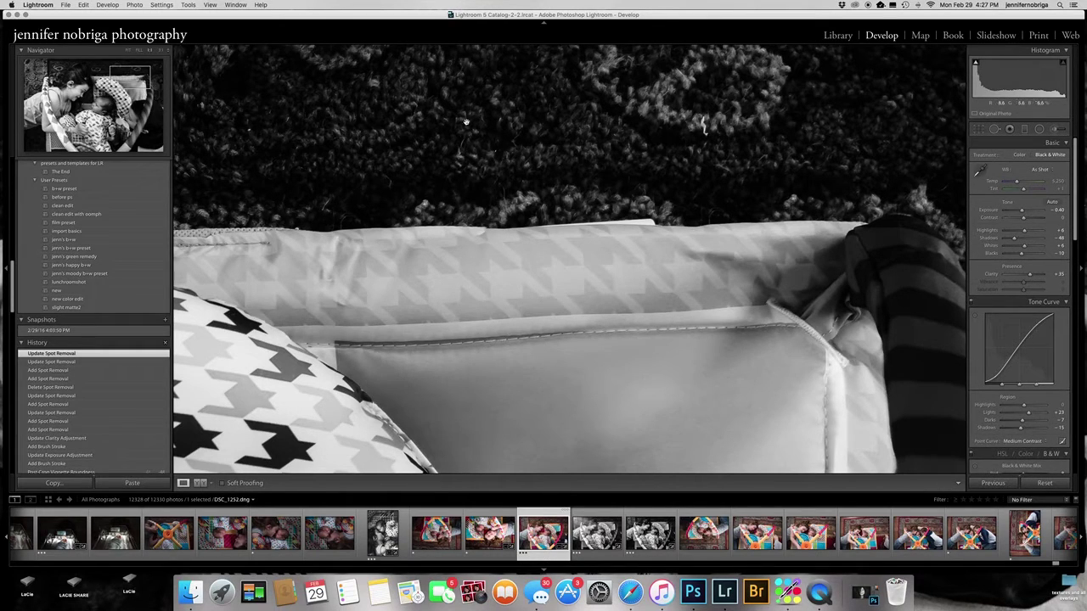
{"action": "left_click", "coordinate": [466, 124]}
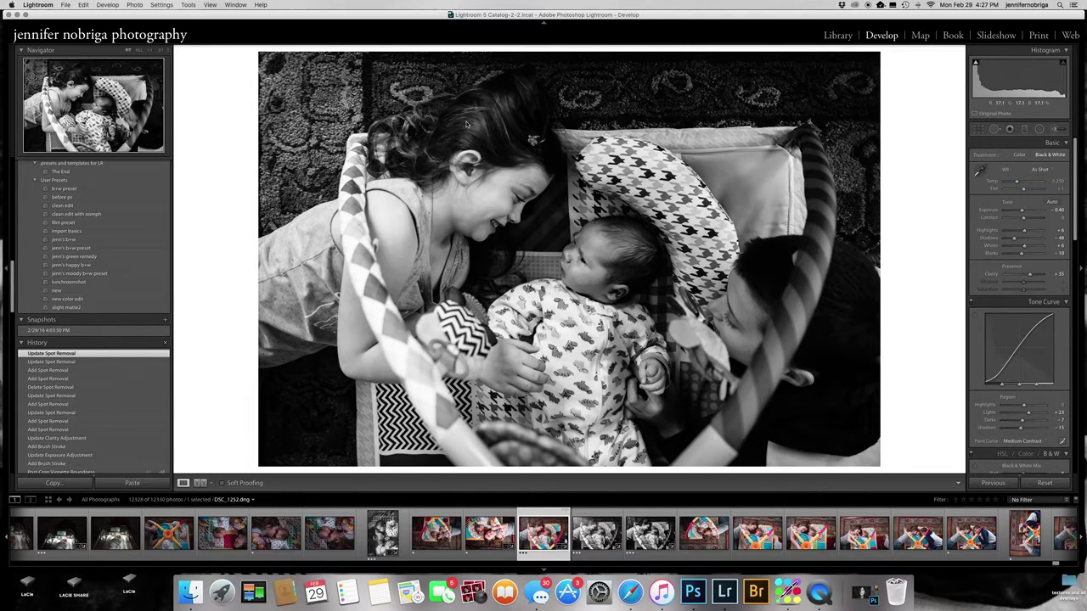
{"action": "left_click", "coordinate": [372, 259]}
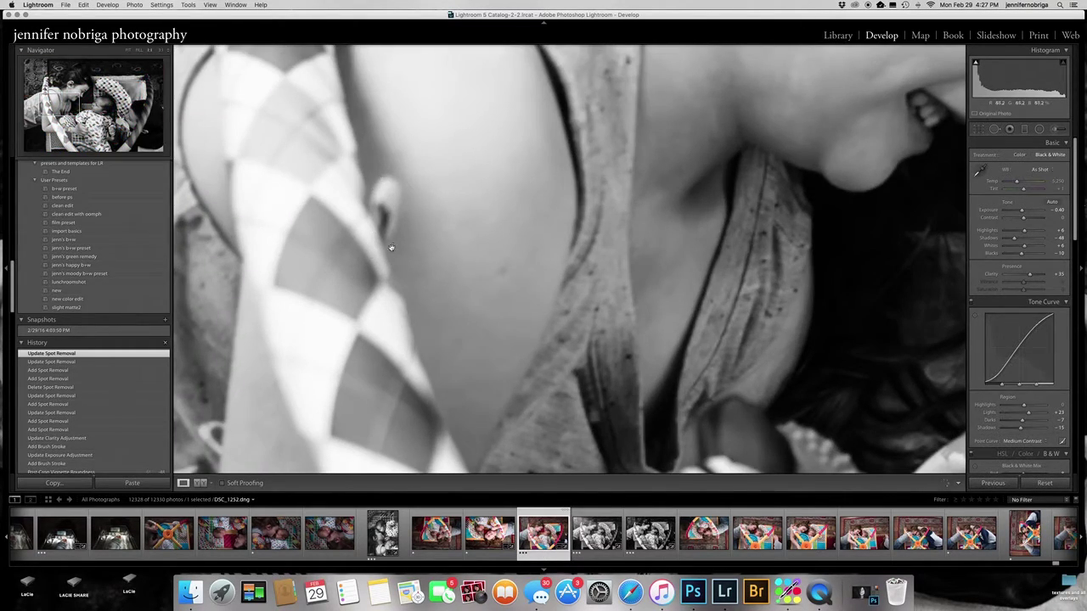
{"action": "left_click", "coordinate": [455, 251]}
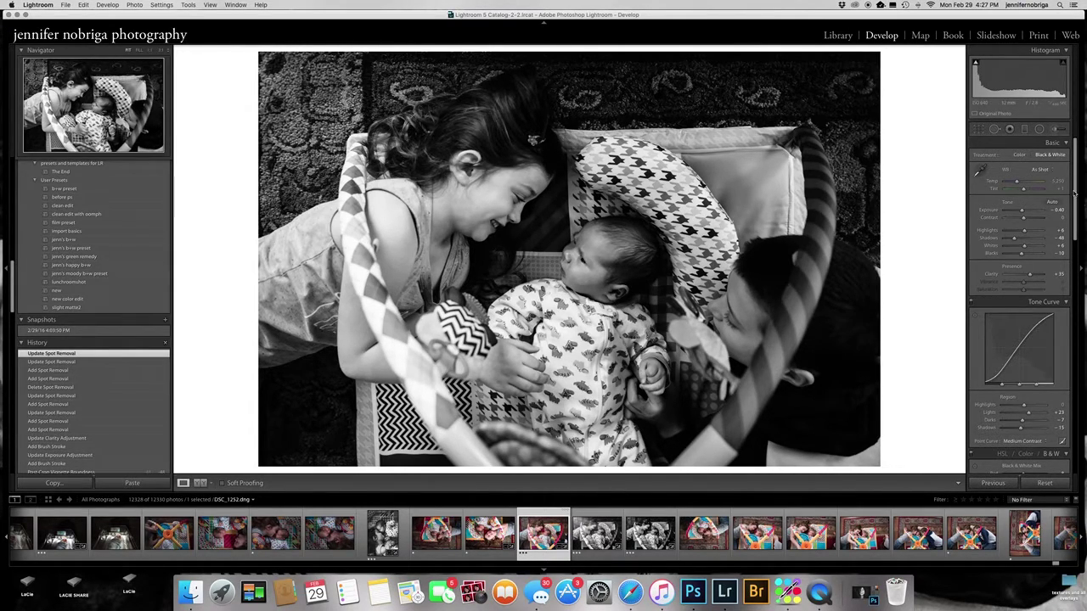
Lighten the baby's face with a new adjustment brush mask at exposure 0.25, shadows 17 and brush size 4.0.
{"action": "left_click", "coordinate": [1053, 129]}
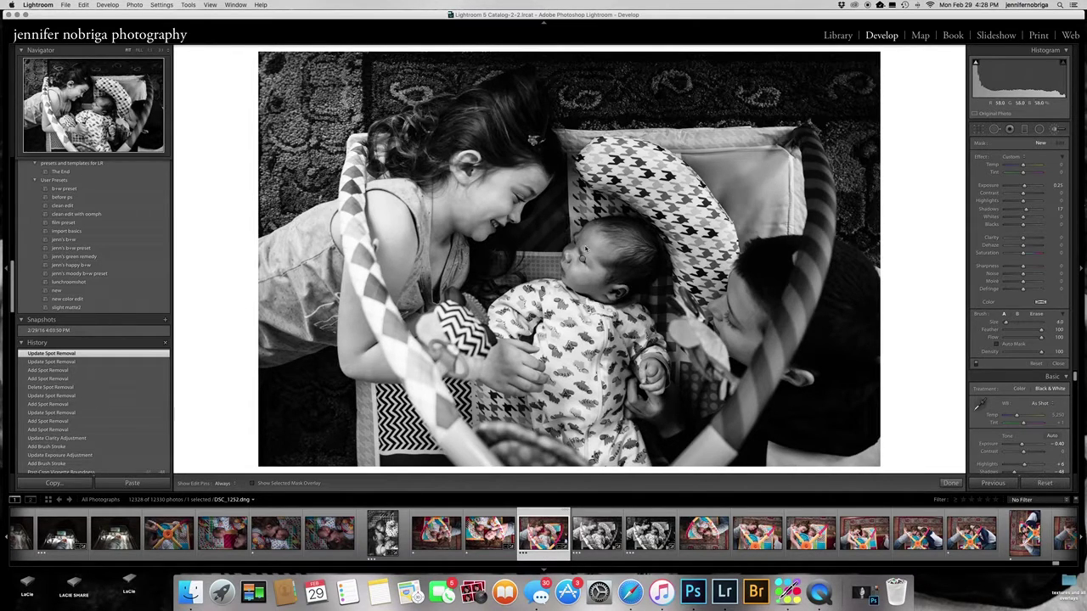
{"action": "key", "text": "h"}
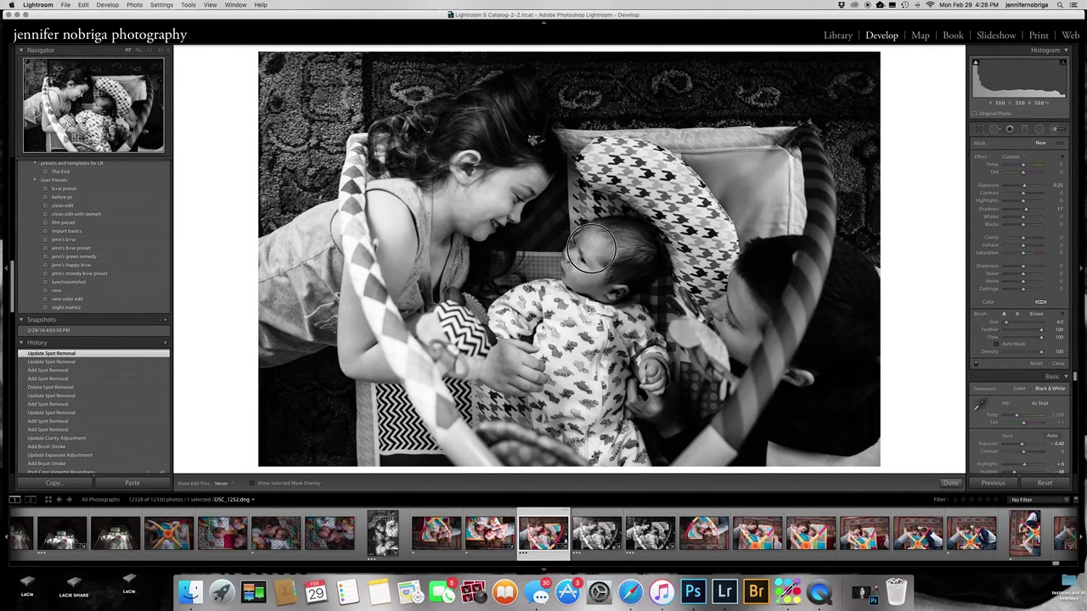
{"action": "mouse_move", "coordinate": [588, 279]}
{"action": "left_mouse_down"}
{"action": "mouse_move", "coordinate": [577, 281]}
{"action": "mouse_move", "coordinate": [572, 248]}
{"action": "mouse_move", "coordinate": [569, 255]}
{"action": "left_mouse_up"}
{"action": "key", "text": "h"}
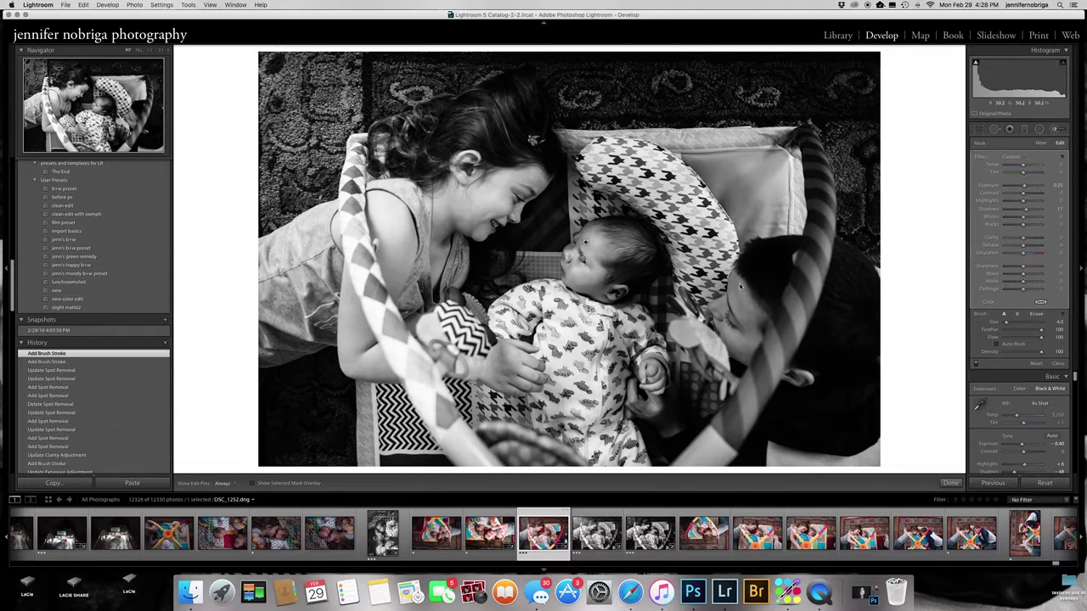
Extend the same lightening brush over the boy's face and the girl's chin and neck.
{"action": "key", "text": "h"}
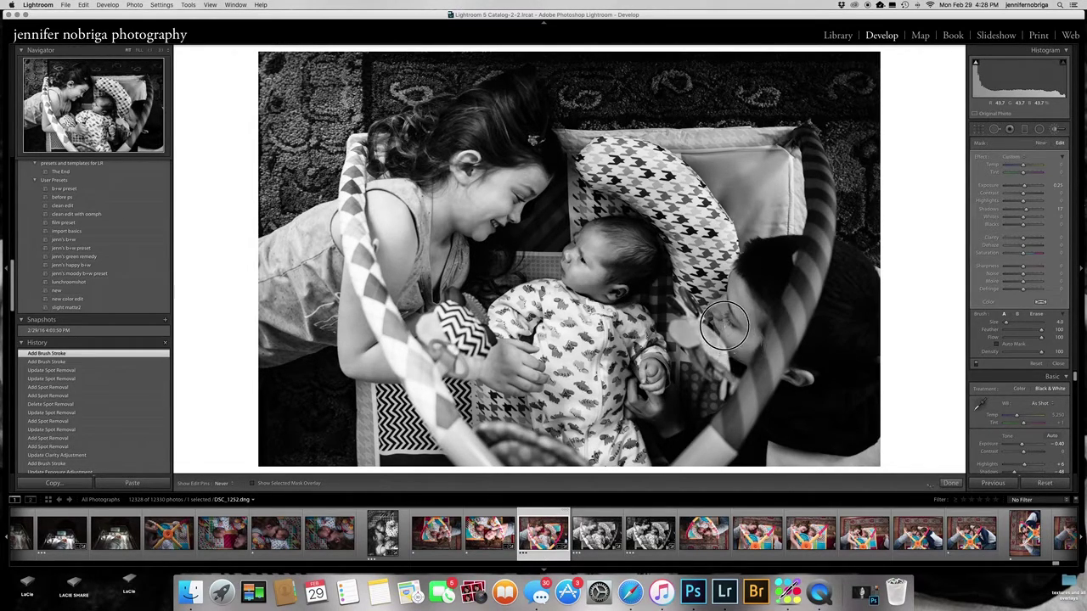
{"action": "left_click_drag", "start_coordinate": [719, 304], "coordinate": [740, 327]}
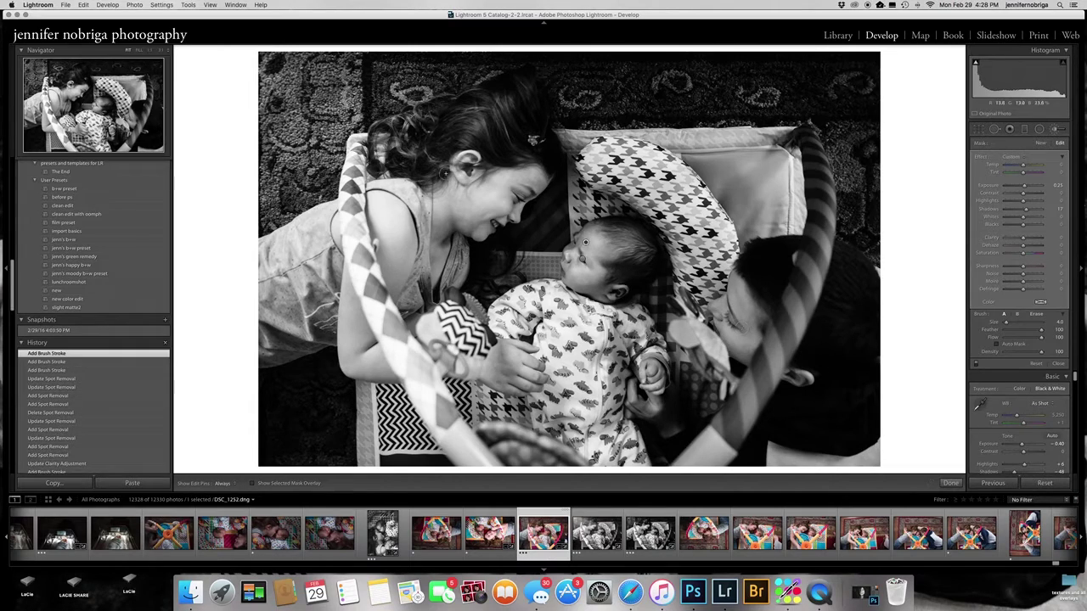
{"action": "key", "text": "h"}
{"action": "key", "text": "h"}
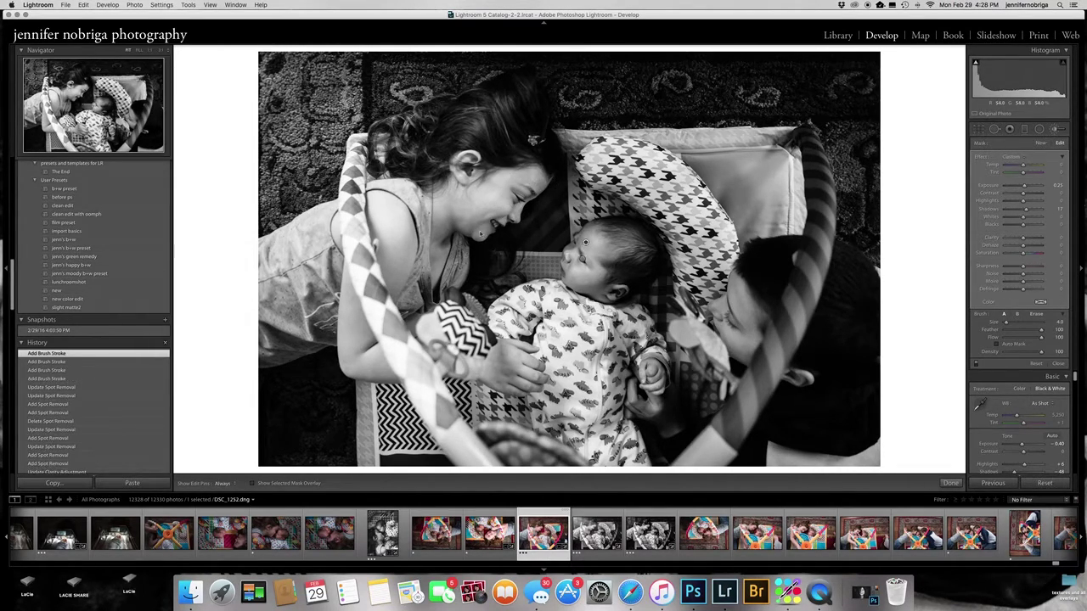
{"action": "mouse_move", "coordinate": [479, 231]}
{"action": "left_mouse_down"}
{"action": "mouse_move", "coordinate": [458, 221]}
{"action": "mouse_move", "coordinate": [441, 248]}
{"action": "left_mouse_up"}
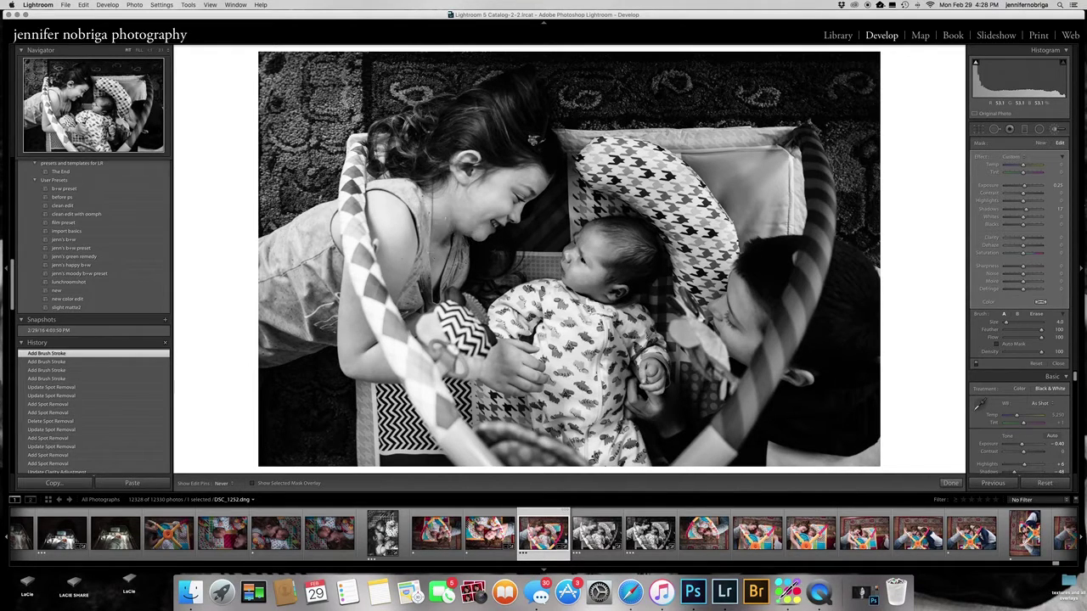
Reset the face brush's exposure, raise its highlights to 17, fine-tune its exposure again and close the brush.
{"action": "double_click", "coordinate": [985, 186]}
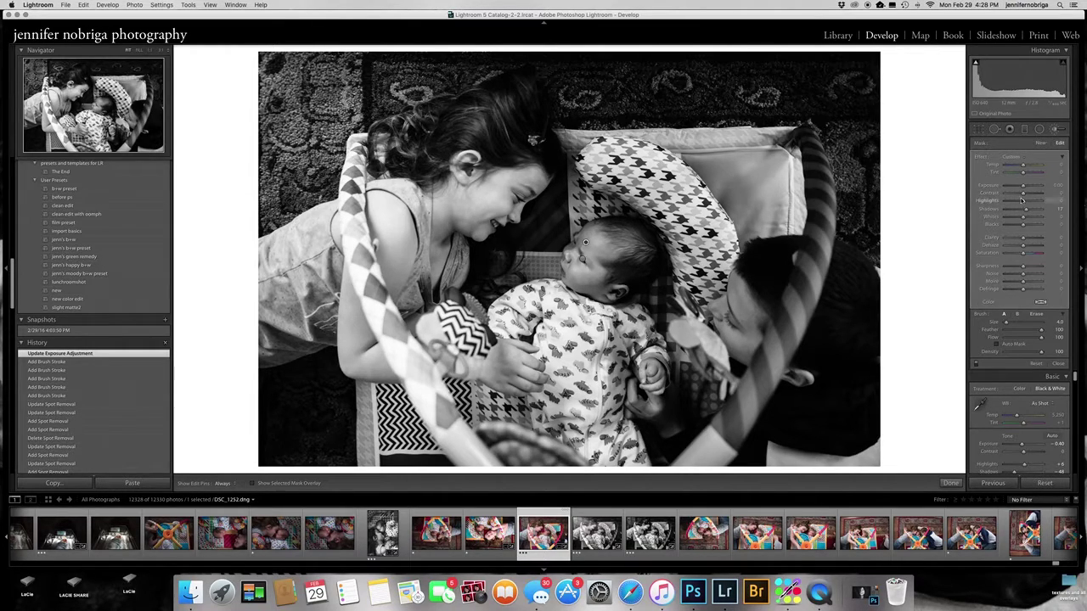
{"action": "left_click_drag", "start_coordinate": [1023, 201], "coordinate": [1025, 201]}
{"action": "left_click_drag", "start_coordinate": [1026, 201], "coordinate": [1025, 186]}
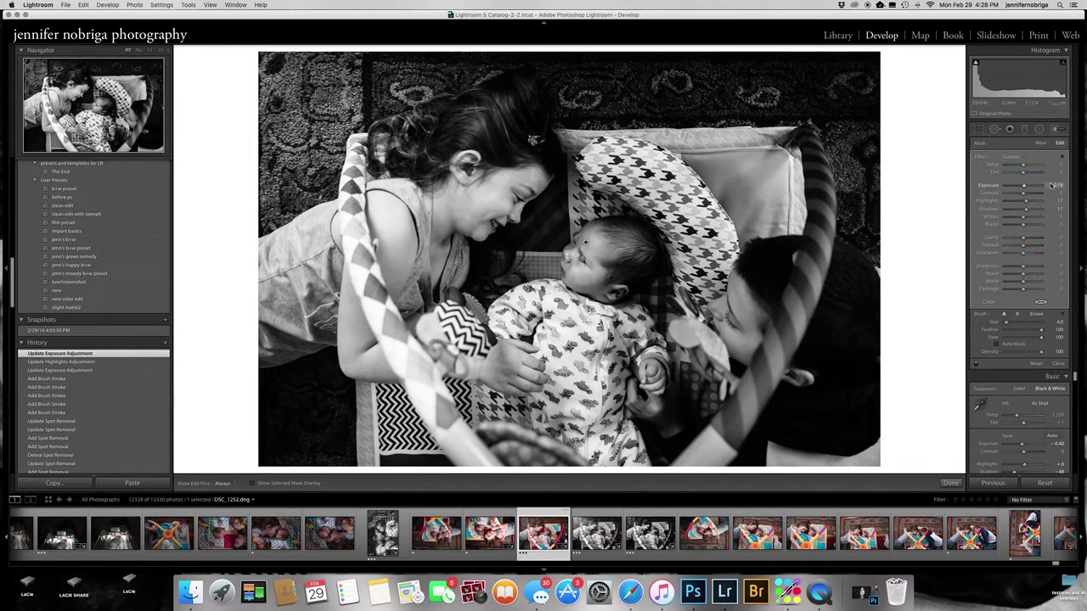
{"action": "left_click", "coordinate": [1061, 185]}
{"action": "left_click", "coordinate": [951, 483]}
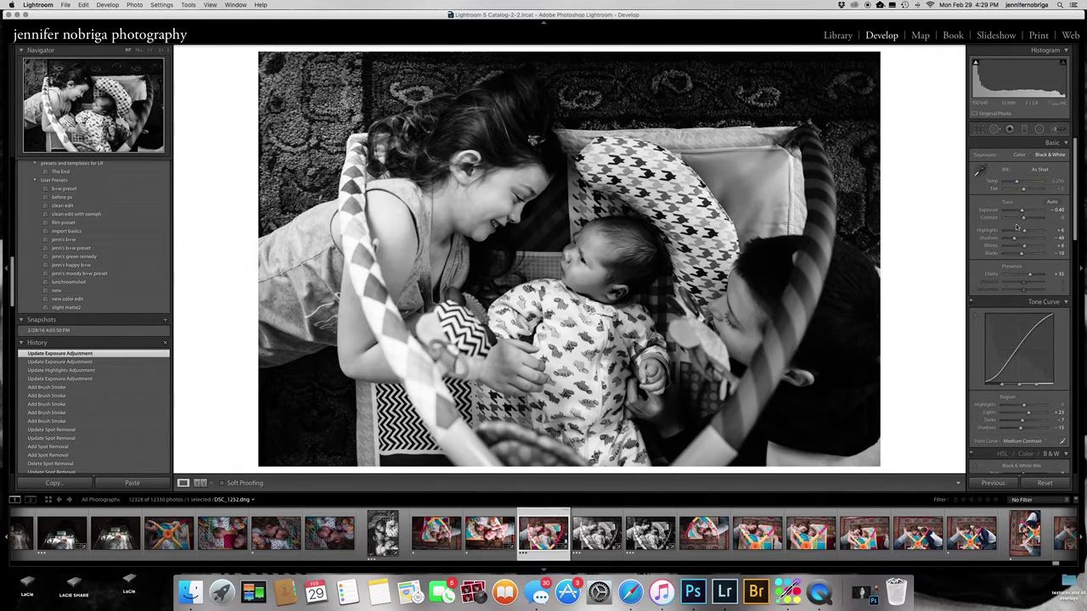
Brush the girl's hair with a new size 9.0 mask at exposure 0.10, highlights 17, shadows -17 and clarity 33.
{"action": "left_click", "coordinate": [1058, 129]}
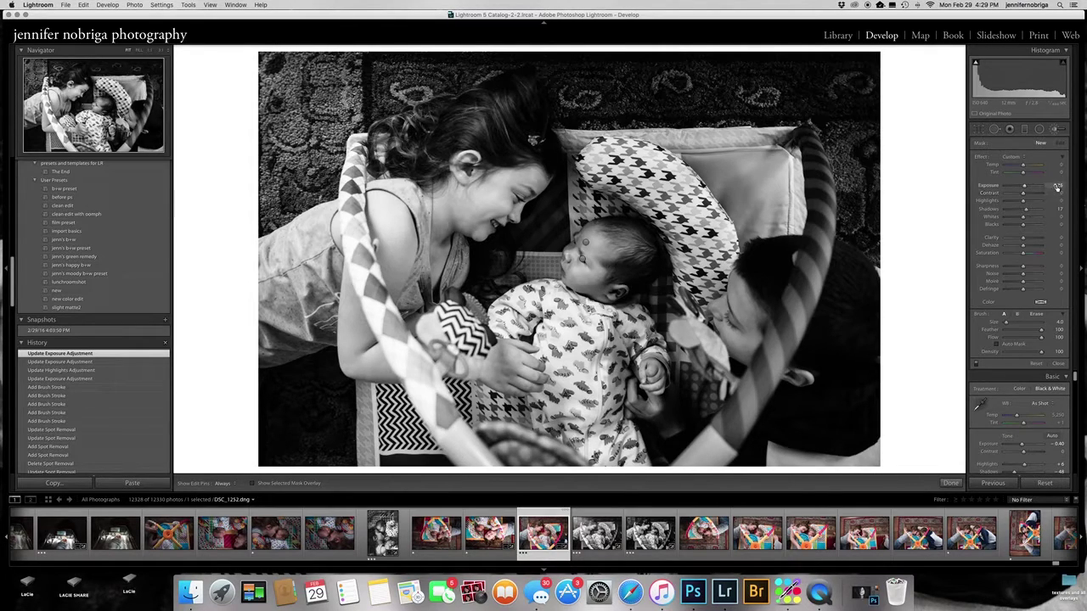
{"action": "left_click_drag", "start_coordinate": [1023, 238], "coordinate": [1027, 201]}
{"action": "left_click_drag", "start_coordinate": [1025, 186], "coordinate": [1022, 185]}
{"action": "key", "text": "h"}
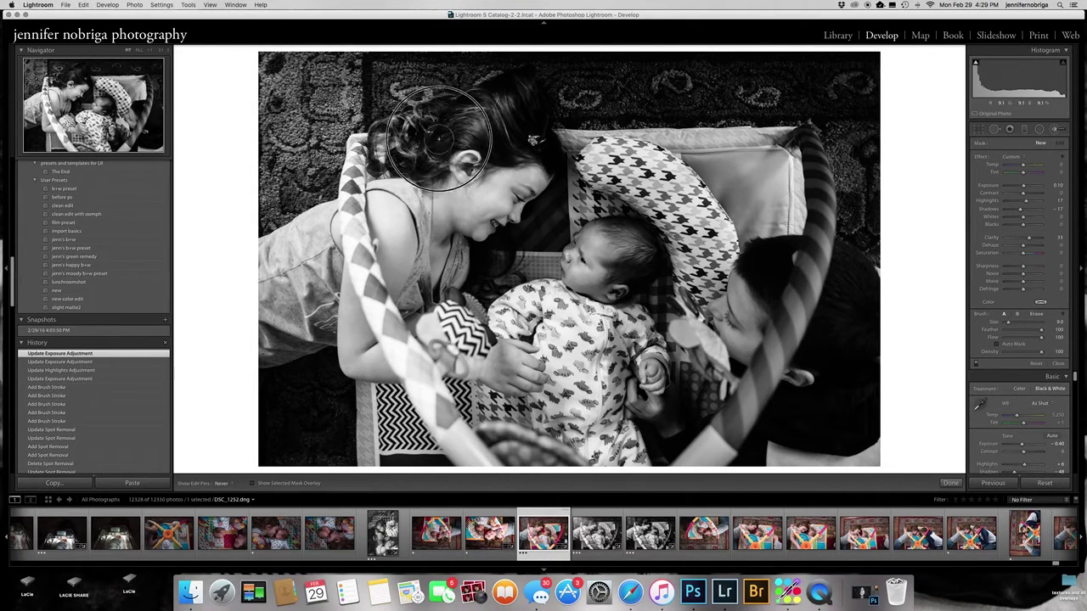
{"action": "left_click_drag", "start_coordinate": [522, 119], "coordinate": [556, 144]}
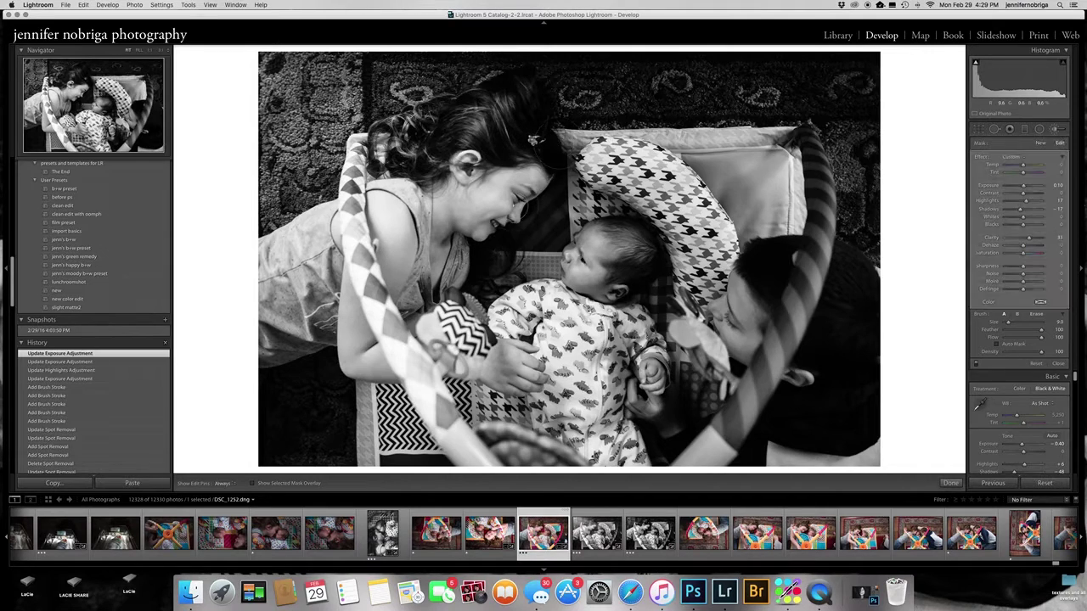
{"action": "mouse_move", "coordinate": [467, 297]}
{"action": "left_mouse_down"}
{"action": "mouse_move", "coordinate": [495, 242]}
{"action": "mouse_move", "coordinate": [476, 267]}
{"action": "left_mouse_up"}
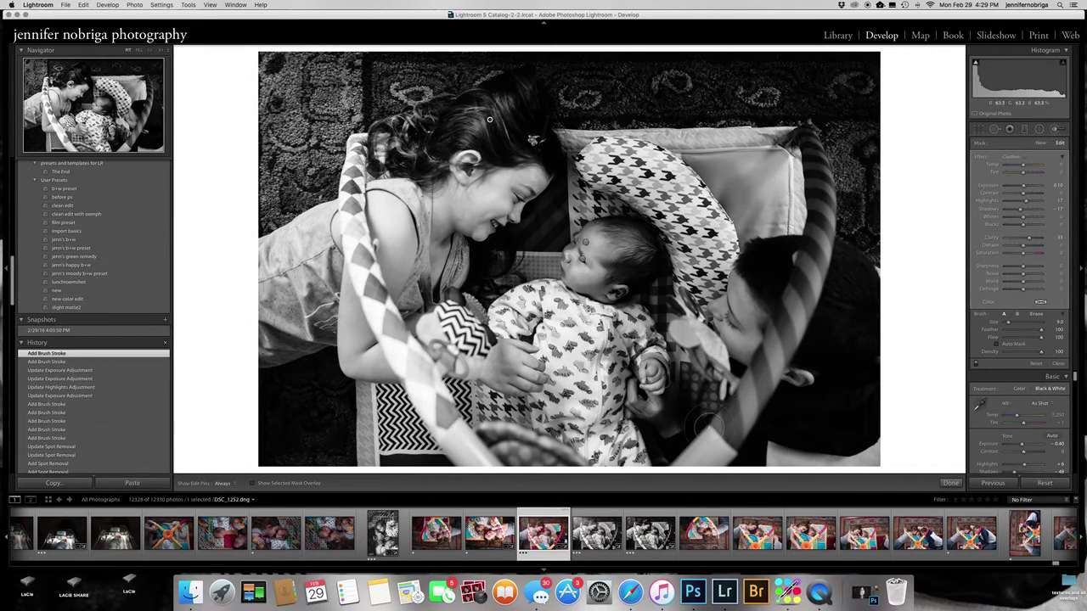
Extend the same hair brush over the dark area around the boy's hand and forearm and over the boy's hair.
{"action": "key", "text": "h"}
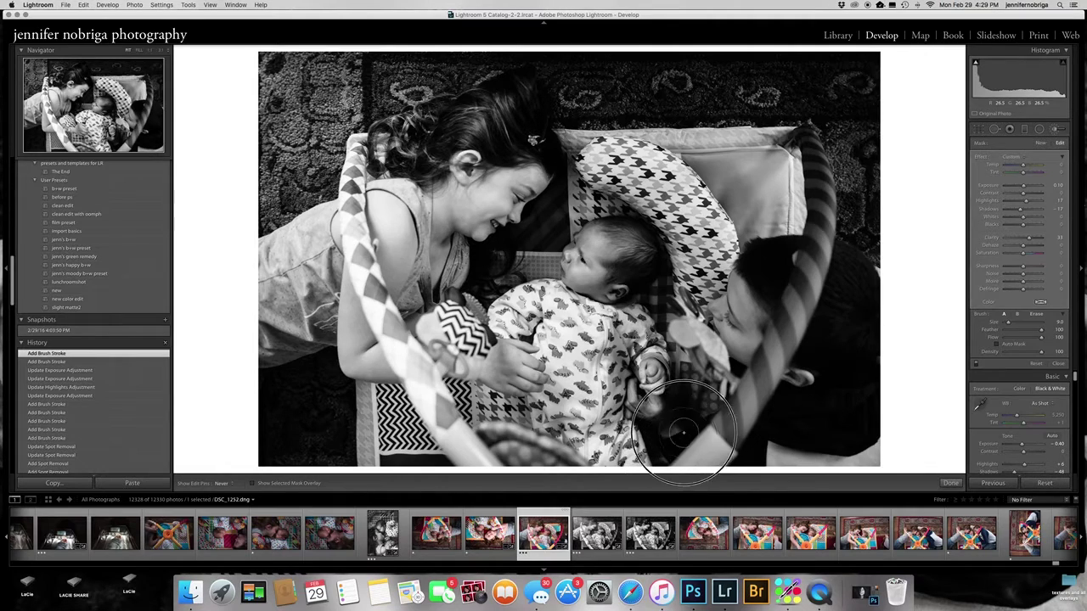
{"action": "mouse_move", "coordinate": [679, 450]}
{"action": "left_mouse_down"}
{"action": "mouse_move", "coordinate": [657, 418]}
{"action": "mouse_move", "coordinate": [675, 431]}
{"action": "mouse_move", "coordinate": [670, 419]}
{"action": "mouse_move", "coordinate": [679, 445]}
{"action": "left_mouse_up"}
{"action": "key", "text": "h"}
{"action": "key", "text": "h"}
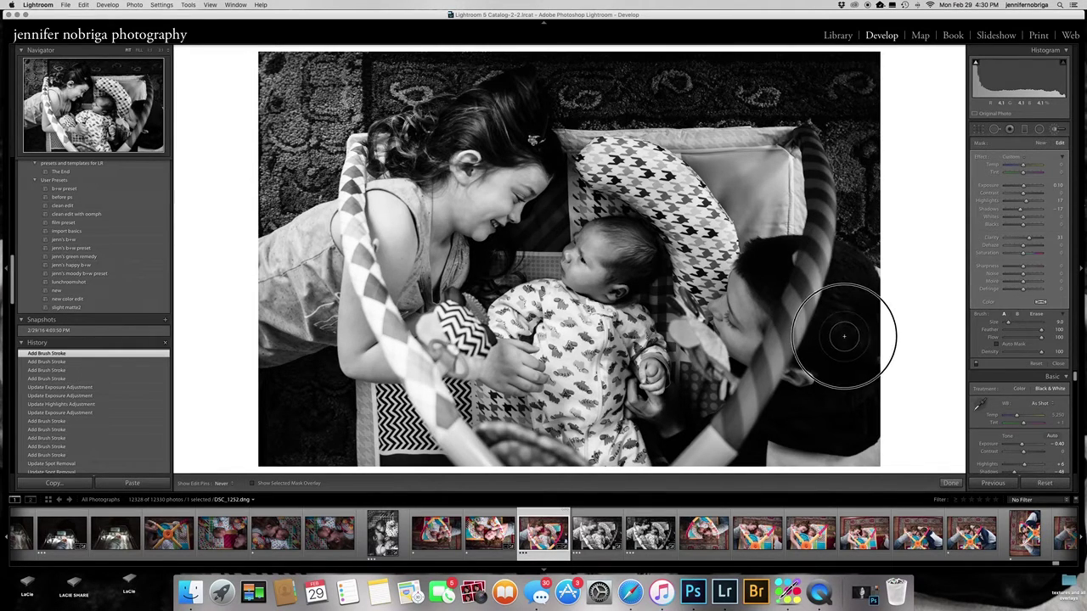
{"action": "left_click_drag", "start_coordinate": [777, 248], "coordinate": [766, 278]}
{"action": "left_click", "coordinate": [767, 278]}
{"action": "key", "text": "h"}
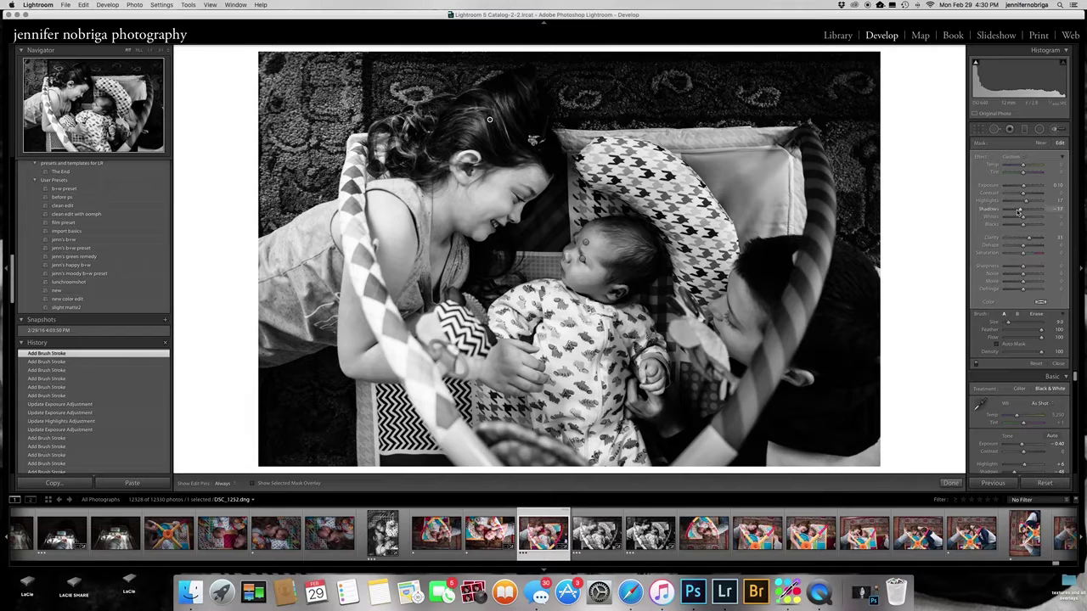
Strengthen the hair mask by setting its shadows to 36, clarity to 48 and exposure to 0.29.
{"action": "left_click_drag", "start_coordinate": [1020, 210], "coordinate": [1028, 210]}
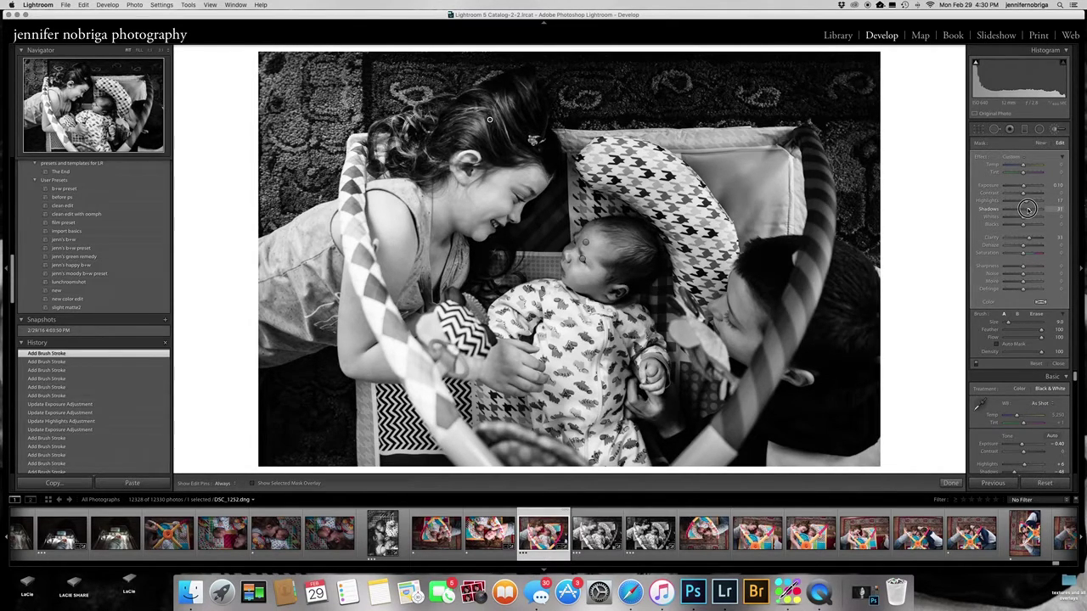
{"action": "left_click_drag", "start_coordinate": [1027, 209], "coordinate": [1031, 238]}
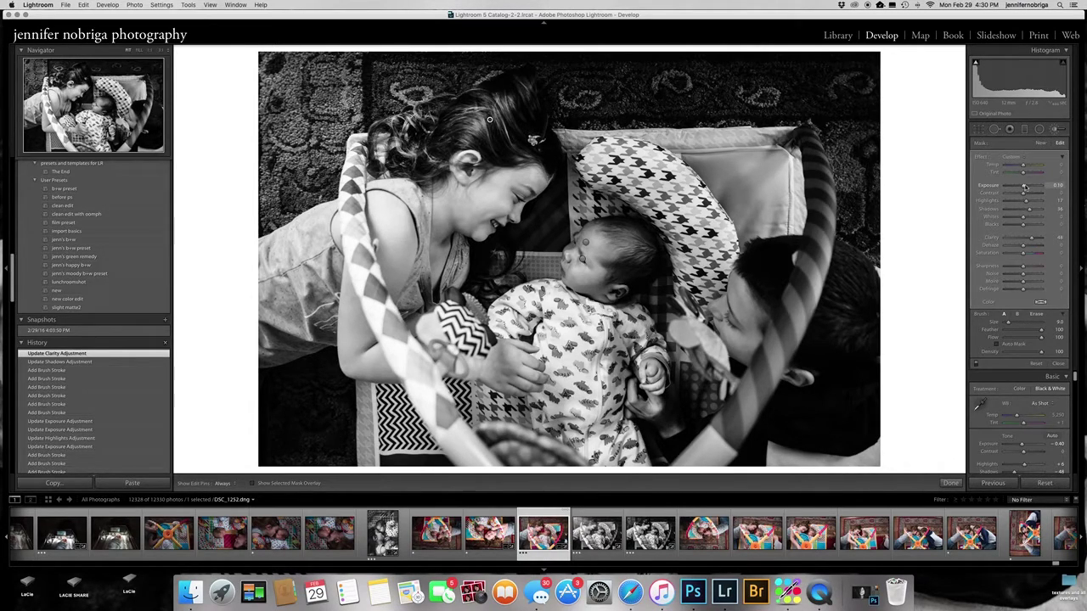
{"action": "left_click_drag", "start_coordinate": [1024, 185], "coordinate": [1025, 185]}
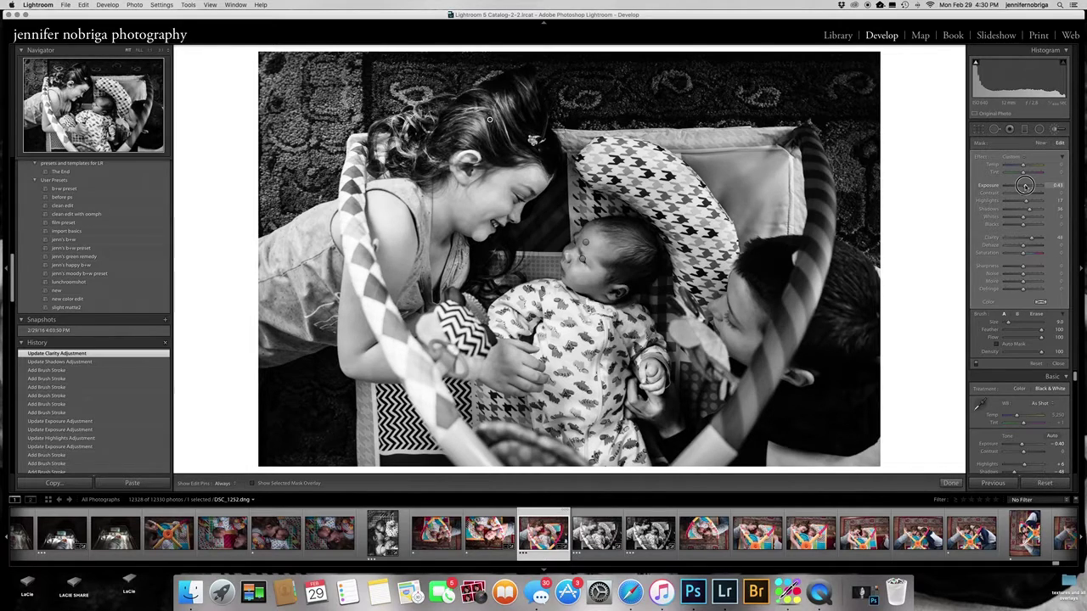
{"action": "double_click", "coordinate": [1025, 185]}
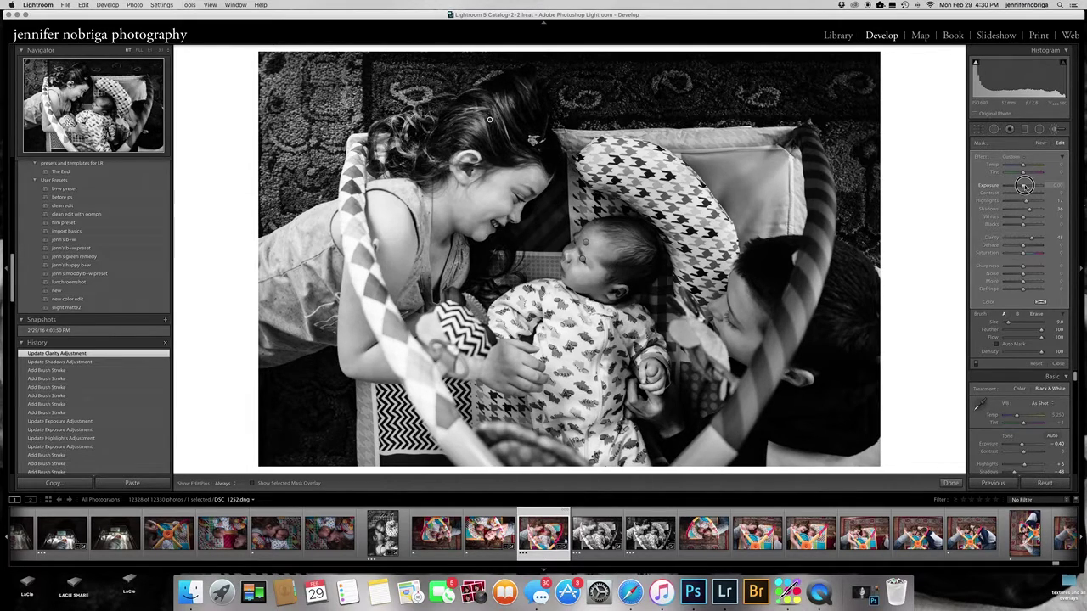
{"action": "left_click_drag", "start_coordinate": [1024, 185], "coordinate": [1025, 186]}
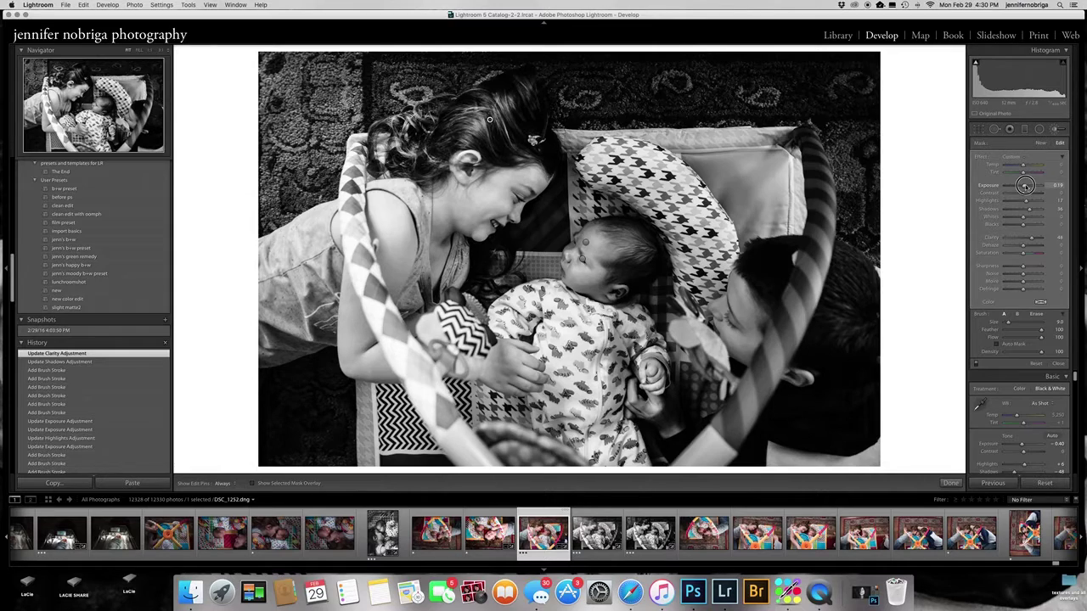
{"action": "left_click_drag", "start_coordinate": [1025, 185], "coordinate": [1026, 185]}
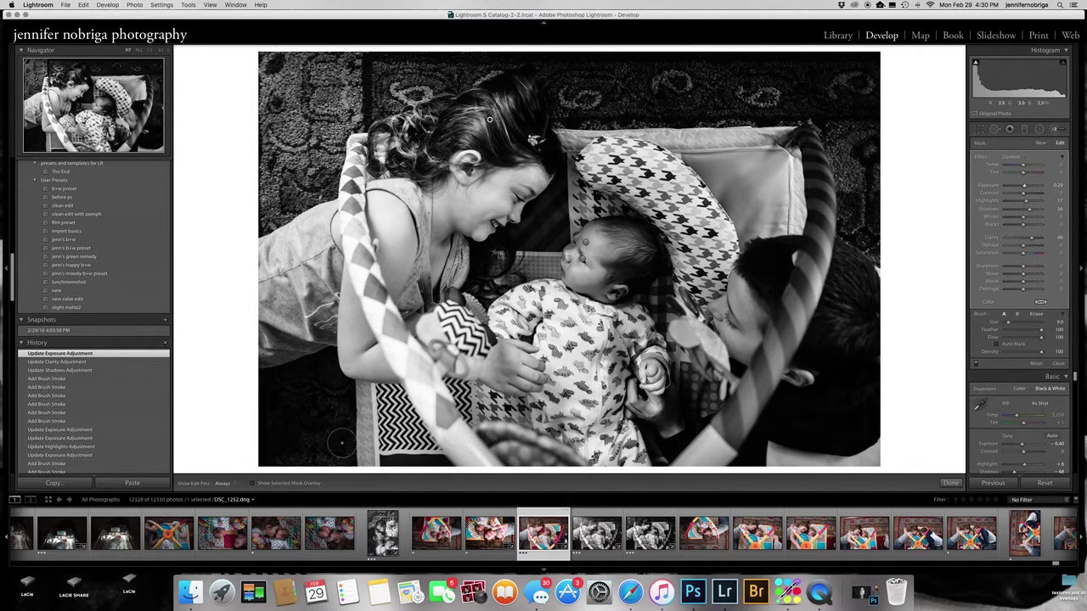
Show the mask overlay and erase spill around the boy's forearm and on the girl's chest and face with a size 4.0 eraser.
{"action": "left_click", "coordinate": [251, 484]}
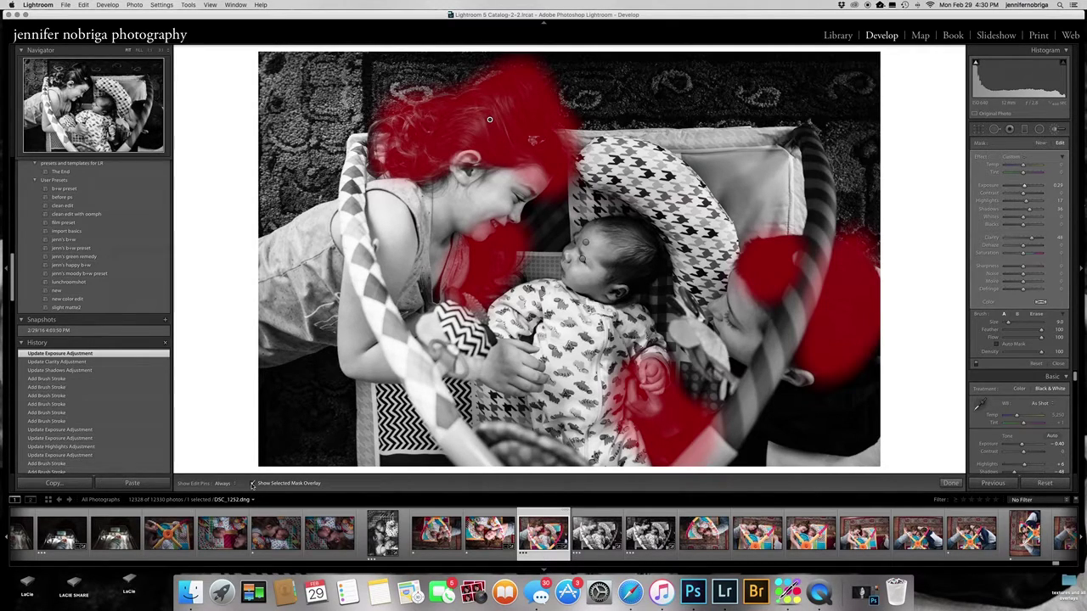
{"action": "left_click", "coordinate": [1037, 314]}
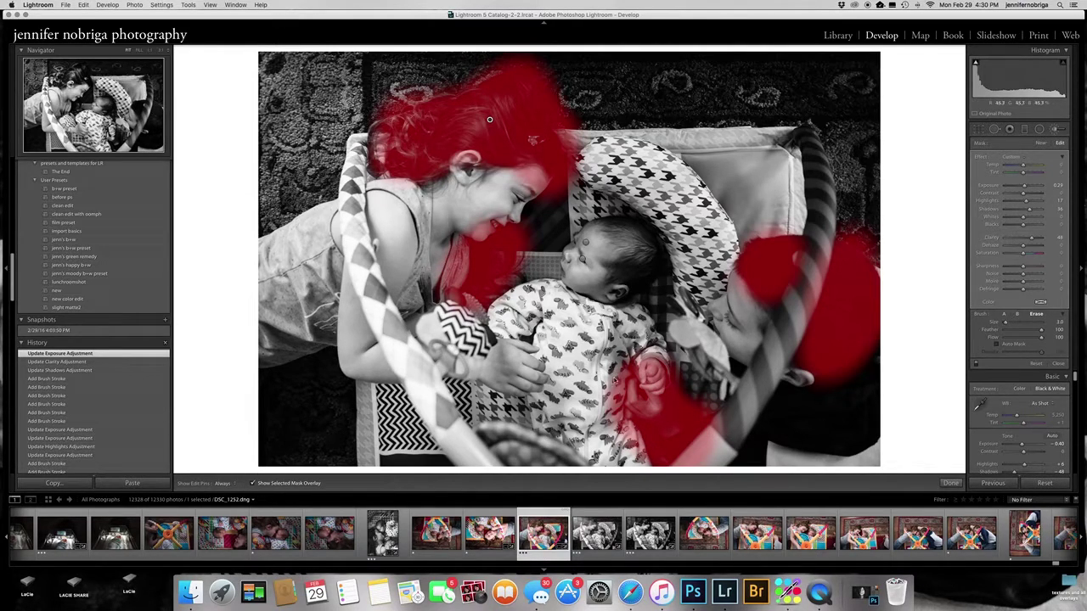
{"action": "key", "text": "h"}
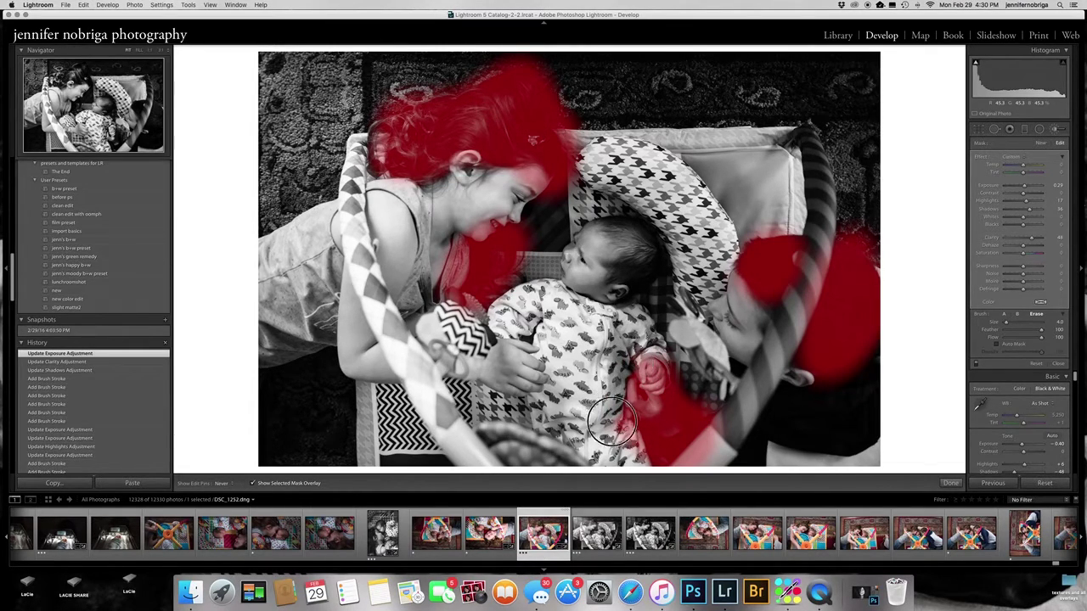
{"action": "mouse_move", "coordinate": [660, 456]}
{"action": "left_mouse_down"}
{"action": "mouse_move", "coordinate": [621, 450]}
{"action": "mouse_move", "coordinate": [606, 421]}
{"action": "mouse_move", "coordinate": [636, 453]}
{"action": "mouse_move", "coordinate": [623, 417]}
{"action": "mouse_move", "coordinate": [643, 448]}
{"action": "mouse_move", "coordinate": [642, 421]}
{"action": "mouse_move", "coordinate": [673, 461]}
{"action": "mouse_move", "coordinate": [654, 442]}
{"action": "mouse_move", "coordinate": [673, 456]}
{"action": "mouse_move", "coordinate": [707, 443]}
{"action": "mouse_move", "coordinate": [678, 472]}
{"action": "mouse_move", "coordinate": [729, 420]}
{"action": "mouse_move", "coordinate": [694, 473]}
{"action": "mouse_move", "coordinate": [722, 415]}
{"action": "mouse_move", "coordinate": [695, 451]}
{"action": "mouse_move", "coordinate": [717, 421]}
{"action": "mouse_move", "coordinate": [708, 455]}
{"action": "mouse_move", "coordinate": [731, 417]}
{"action": "mouse_move", "coordinate": [682, 382]}
{"action": "mouse_move", "coordinate": [701, 417]}
{"action": "mouse_move", "coordinate": [673, 383]}
{"action": "mouse_move", "coordinate": [702, 419]}
{"action": "left_mouse_up"}
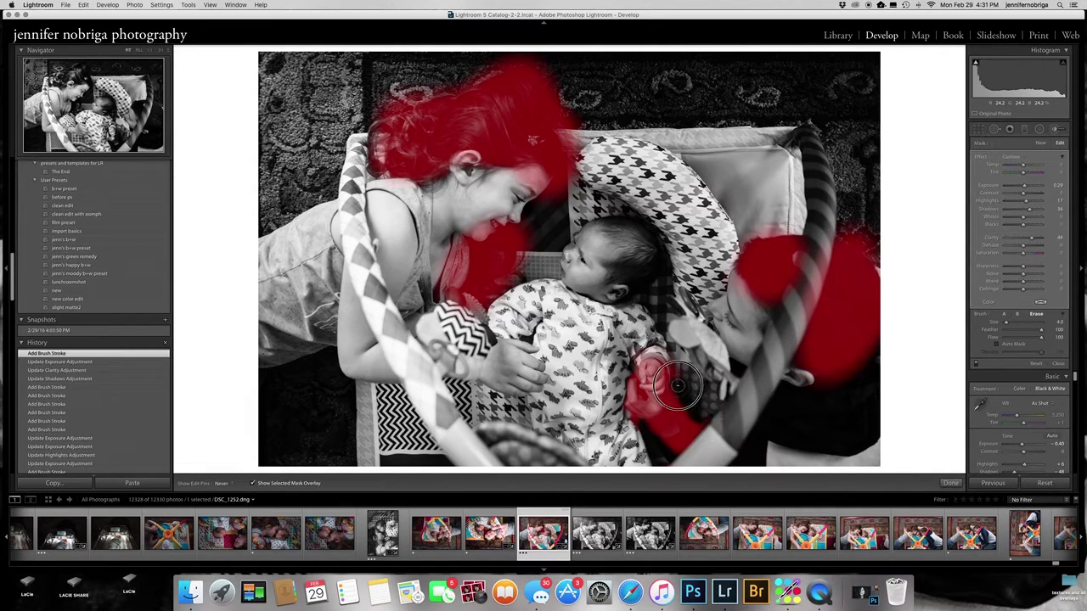
{"action": "key", "text": "h"}
{"action": "key", "text": "h"}
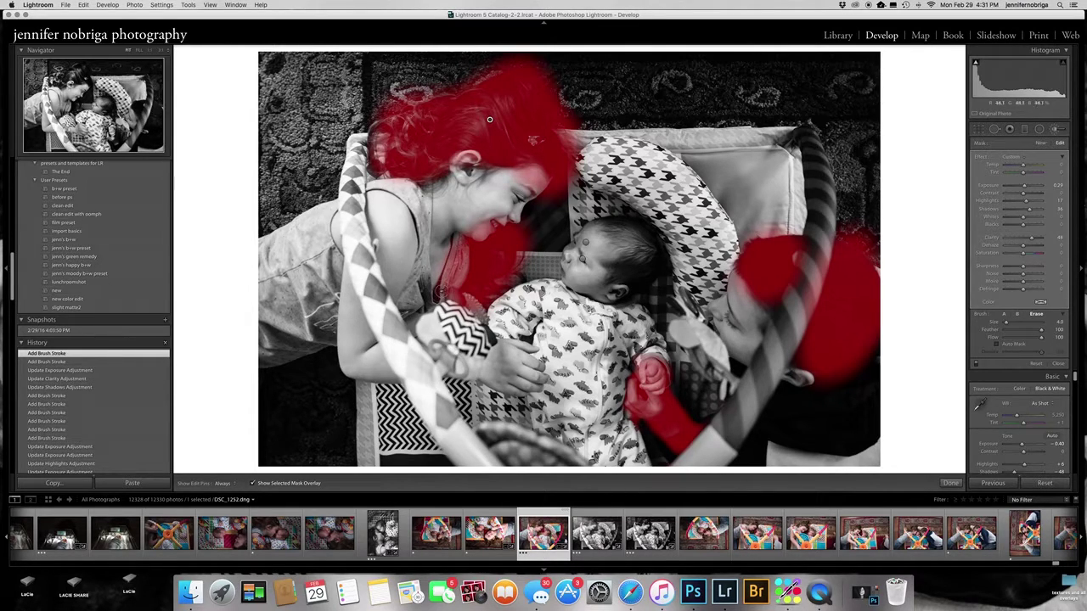
{"action": "mouse_move", "coordinate": [441, 281]}
{"action": "left_mouse_down"}
{"action": "mouse_move", "coordinate": [455, 258]}
{"action": "mouse_move", "coordinate": [440, 289]}
{"action": "mouse_move", "coordinate": [463, 248]}
{"action": "mouse_move", "coordinate": [461, 280]}
{"action": "mouse_move", "coordinate": [467, 250]}
{"action": "mouse_move", "coordinate": [456, 280]}
{"action": "mouse_move", "coordinate": [452, 235]}
{"action": "mouse_move", "coordinate": [429, 278]}
{"action": "mouse_move", "coordinate": [463, 223]}
{"action": "mouse_move", "coordinate": [492, 224]}
{"action": "mouse_move", "coordinate": [480, 233]}
{"action": "mouse_move", "coordinate": [497, 219]}
{"action": "mouse_move", "coordinate": [484, 234]}
{"action": "mouse_move", "coordinate": [515, 216]}
{"action": "mouse_move", "coordinate": [479, 233]}
{"action": "mouse_move", "coordinate": [457, 227]}
{"action": "mouse_move", "coordinate": [531, 187]}
{"action": "mouse_move", "coordinate": [522, 173]}
{"action": "mouse_move", "coordinate": [544, 192]}
{"action": "mouse_move", "coordinate": [531, 175]}
{"action": "mouse_move", "coordinate": [542, 187]}
{"action": "mouse_move", "coordinate": [463, 174]}
{"action": "left_mouse_up"}
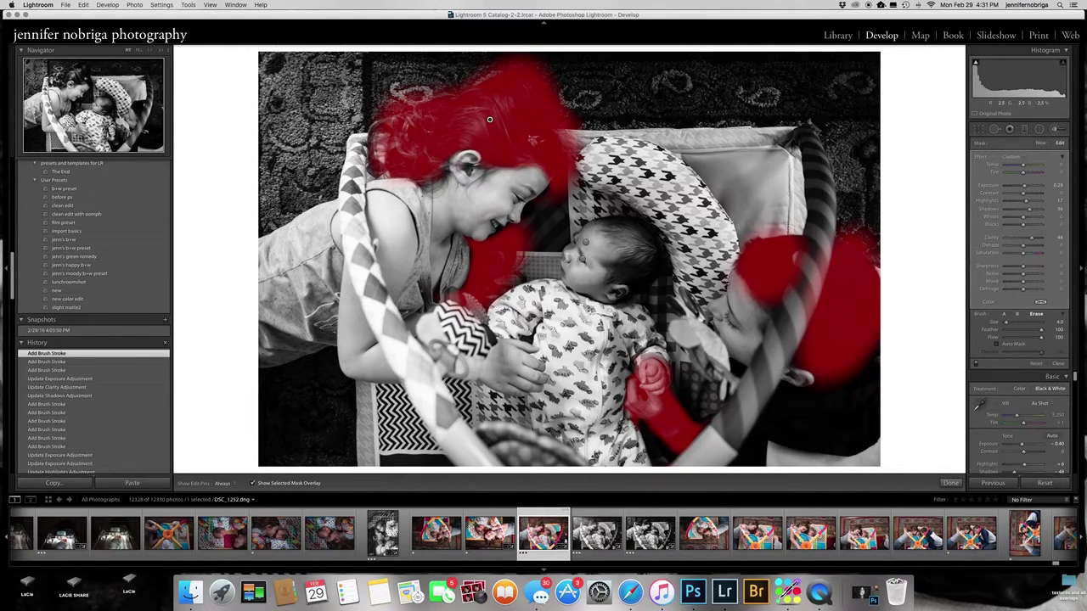
{"action": "key", "text": "h"}
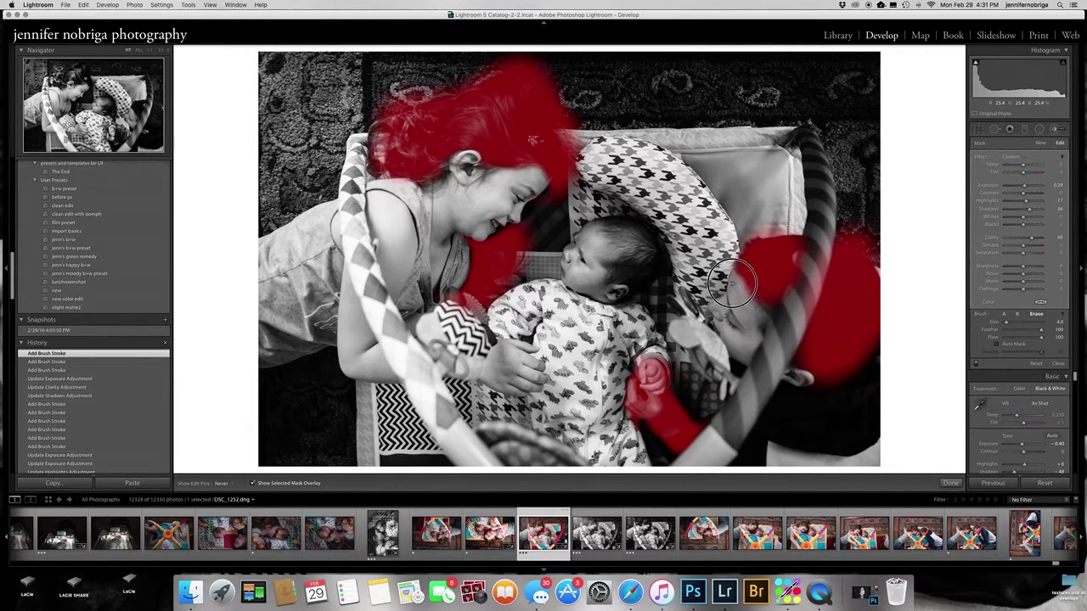
Erase the mask spill around the boy's forehead and hairline and beside the baby's leg, and finish the brush.
{"action": "mouse_move", "coordinate": [739, 291]}
{"action": "left_mouse_down"}
{"action": "mouse_move", "coordinate": [749, 326]}
{"action": "mouse_move", "coordinate": [736, 287]}
{"action": "mouse_move", "coordinate": [754, 317]}
{"action": "mouse_move", "coordinate": [735, 294]}
{"action": "mouse_move", "coordinate": [745, 340]}
{"action": "mouse_move", "coordinate": [726, 308]}
{"action": "mouse_move", "coordinate": [752, 399]}
{"action": "left_mouse_up"}
{"action": "key", "text": "h"}
{"action": "key", "text": "h"}
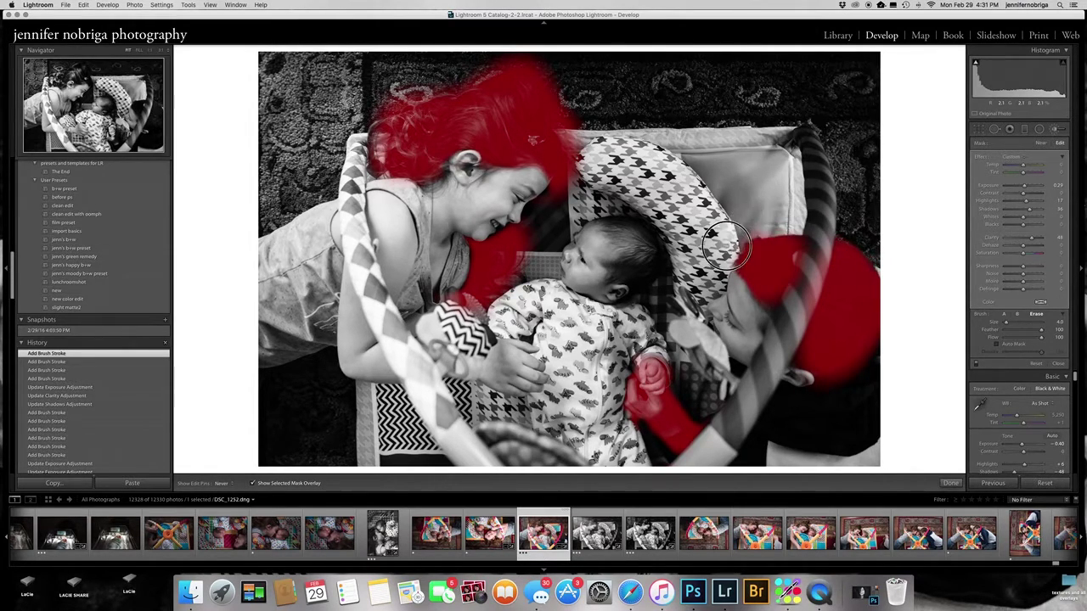
{"action": "mouse_move", "coordinate": [758, 226]}
{"action": "left_mouse_down"}
{"action": "mouse_move", "coordinate": [714, 260]}
{"action": "mouse_move", "coordinate": [707, 290]}
{"action": "left_mouse_up"}
{"action": "key", "text": "h"}
{"action": "key", "text": "h"}
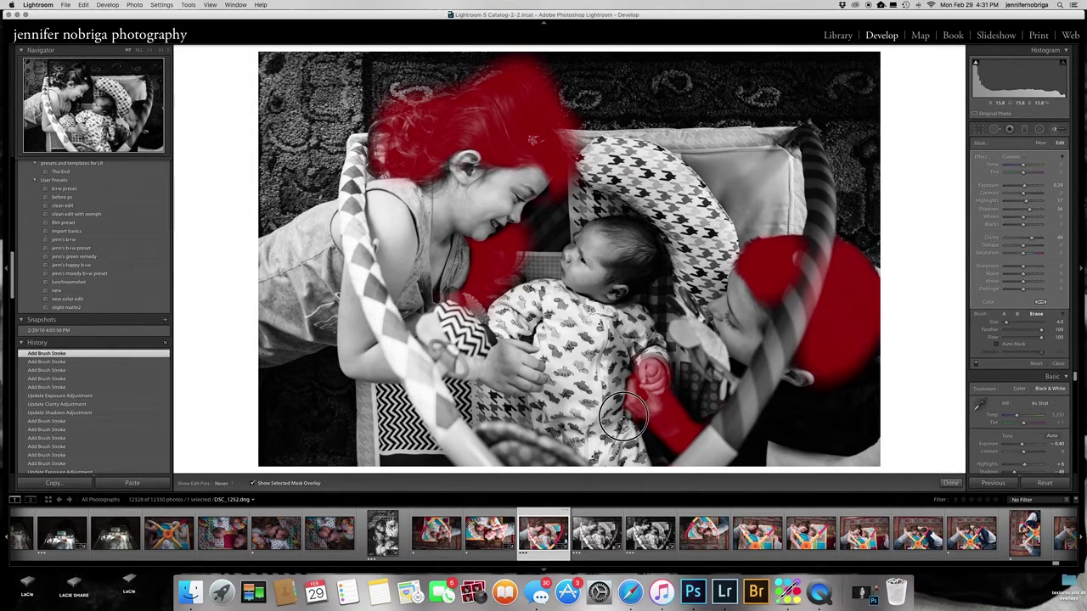
{"action": "left_click", "coordinate": [624, 418]}
{"action": "key", "text": "h"}
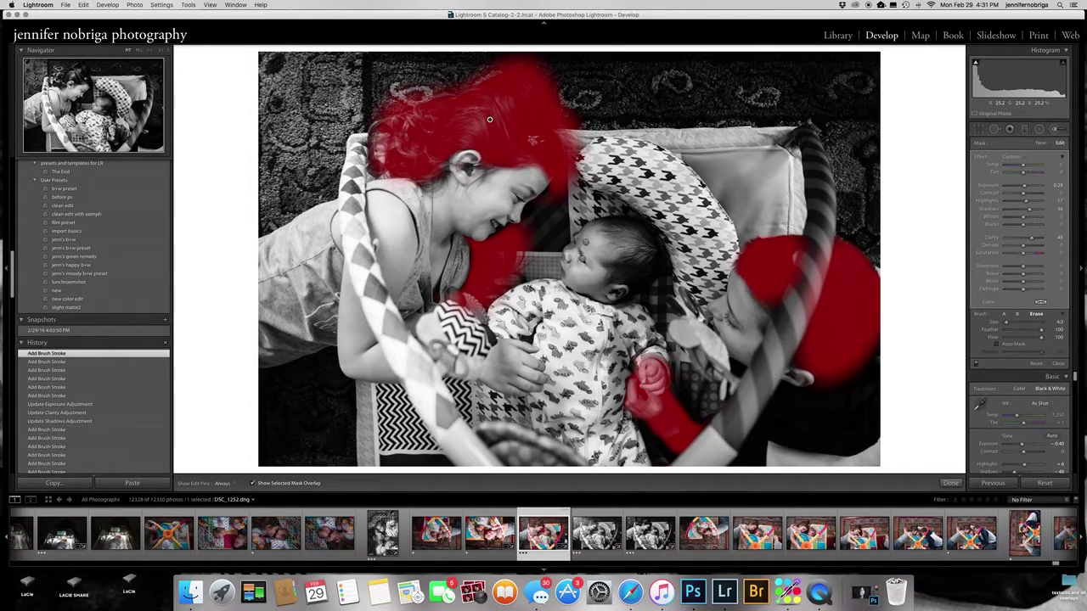
{"action": "left_click", "coordinate": [951, 483]}
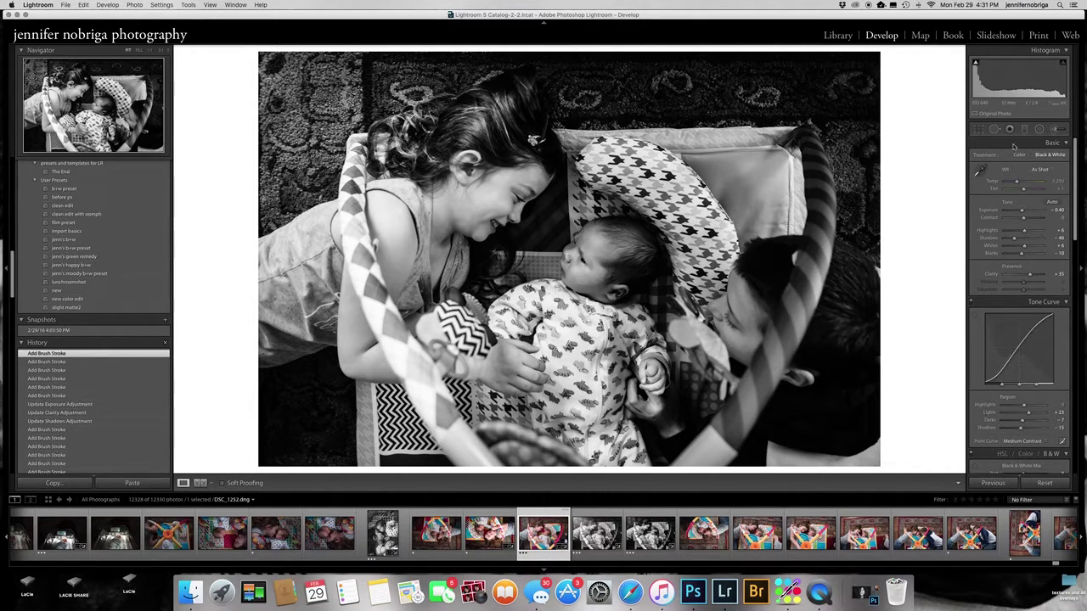
Darken the girl's shoulder and upper arm with a new Burn (Darken) brush at exposure -0.30 and highlights -10, and hide the mask overlay.
{"action": "left_click", "coordinate": [1055, 130]}
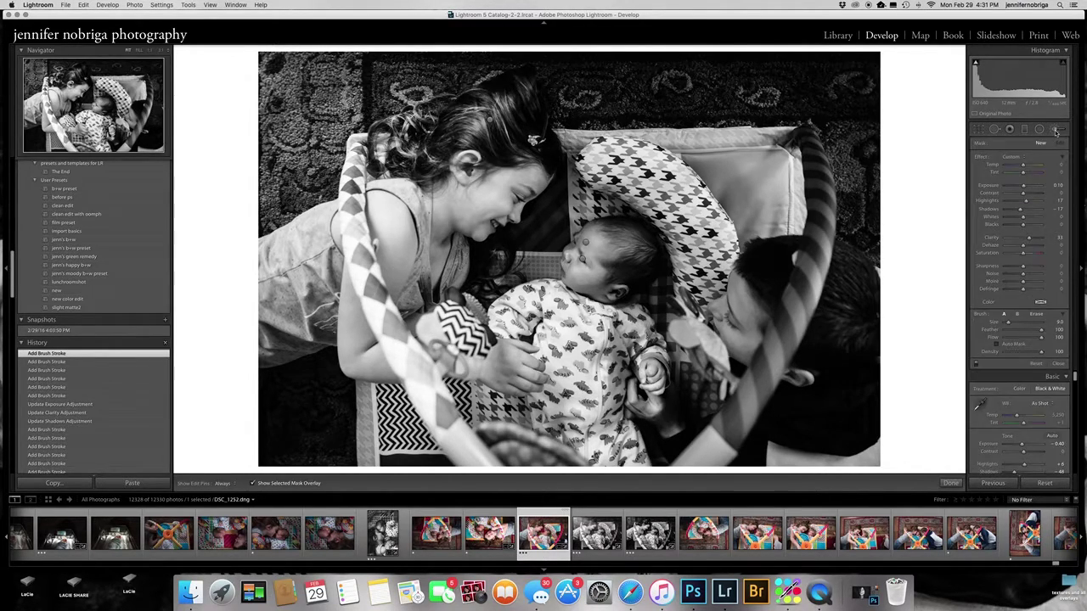
{"action": "left_click", "coordinate": [1023, 160]}
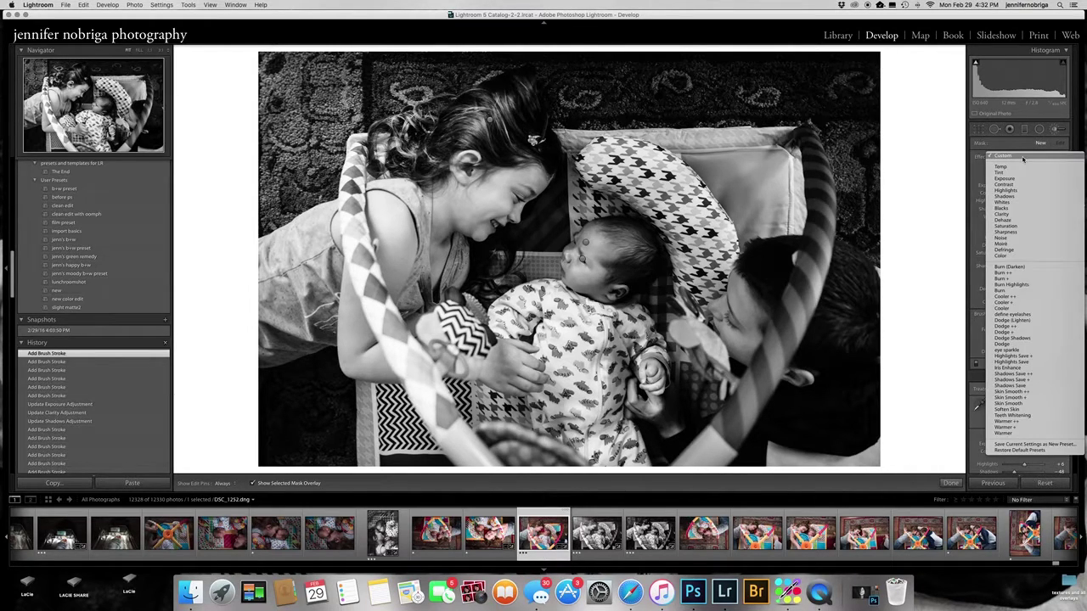
{"action": "left_click", "coordinate": [1004, 266]}
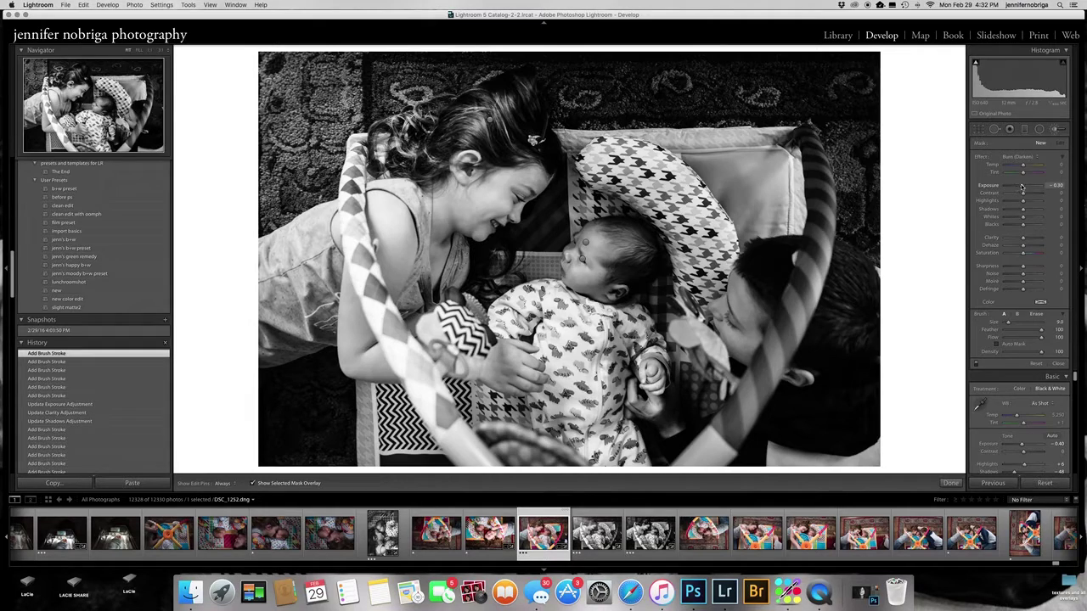
{"action": "left_click_drag", "start_coordinate": [1024, 202], "coordinate": [1021, 202]}
{"action": "mouse_move", "coordinate": [377, 226]}
{"action": "left_mouse_down"}
{"action": "mouse_move", "coordinate": [406, 279]}
{"action": "mouse_move", "coordinate": [396, 183]}
{"action": "mouse_move", "coordinate": [401, 210]}
{"action": "left_mouse_up"}
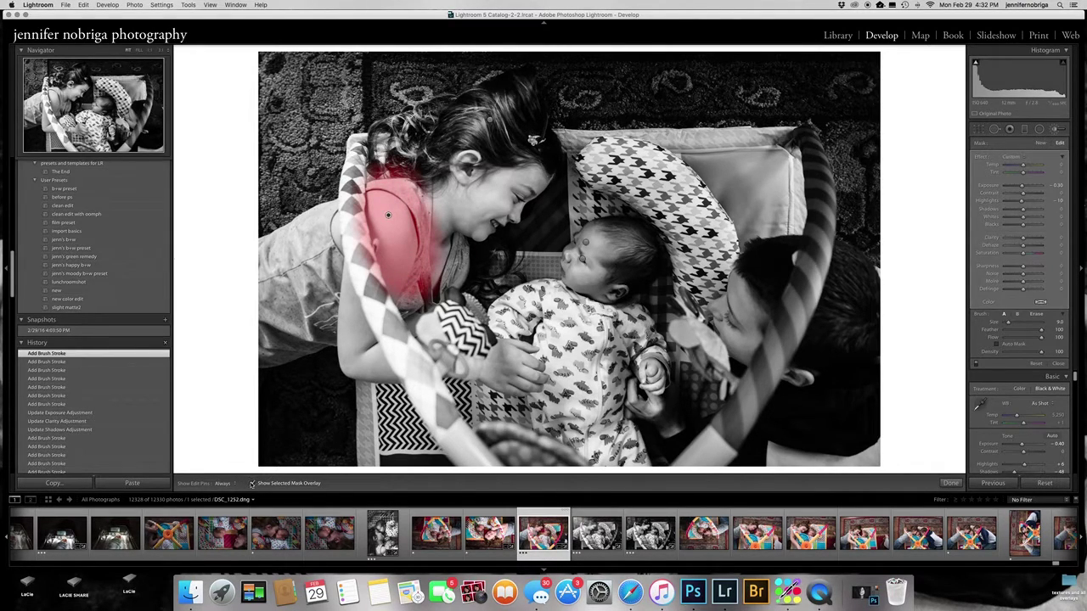
{"action": "left_click", "coordinate": [251, 484]}
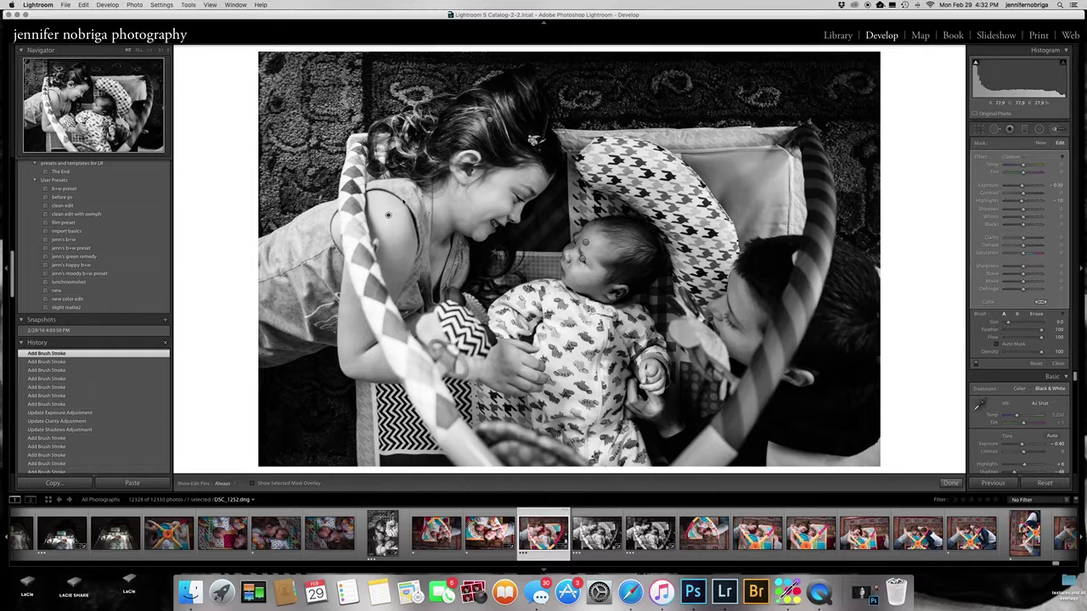
Extend the burn brush over the baby's patterned sleeper.
{"action": "key", "text": "h"}
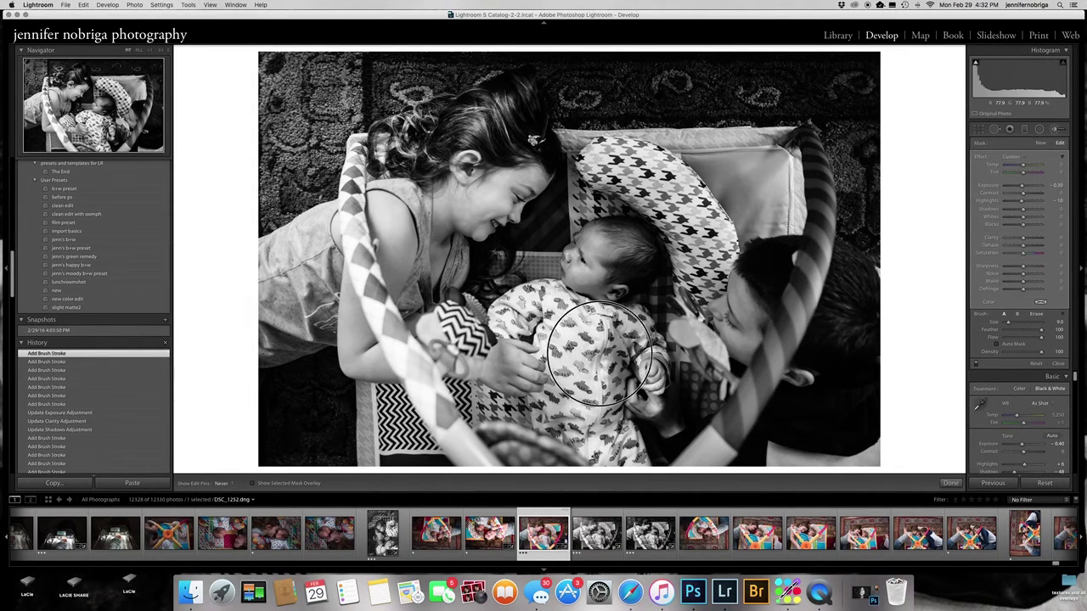
{"action": "mouse_move", "coordinate": [600, 354]}
{"action": "left_mouse_down"}
{"action": "mouse_move", "coordinate": [593, 400]}
{"action": "mouse_move", "coordinate": [622, 338]}
{"action": "mouse_move", "coordinate": [602, 413]}
{"action": "mouse_move", "coordinate": [624, 457]}
{"action": "mouse_move", "coordinate": [604, 459]}
{"action": "mouse_move", "coordinate": [602, 439]}
{"action": "mouse_move", "coordinate": [580, 427]}
{"action": "mouse_move", "coordinate": [624, 323]}
{"action": "left_mouse_up"}
{"action": "key", "text": "h"}
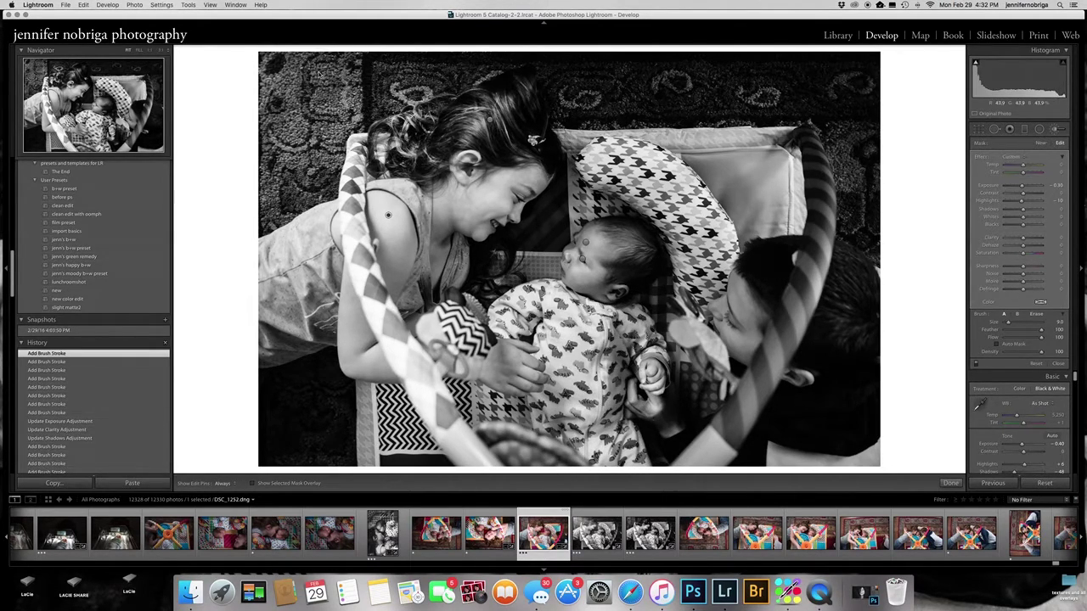
{"action": "key", "text": "h"}
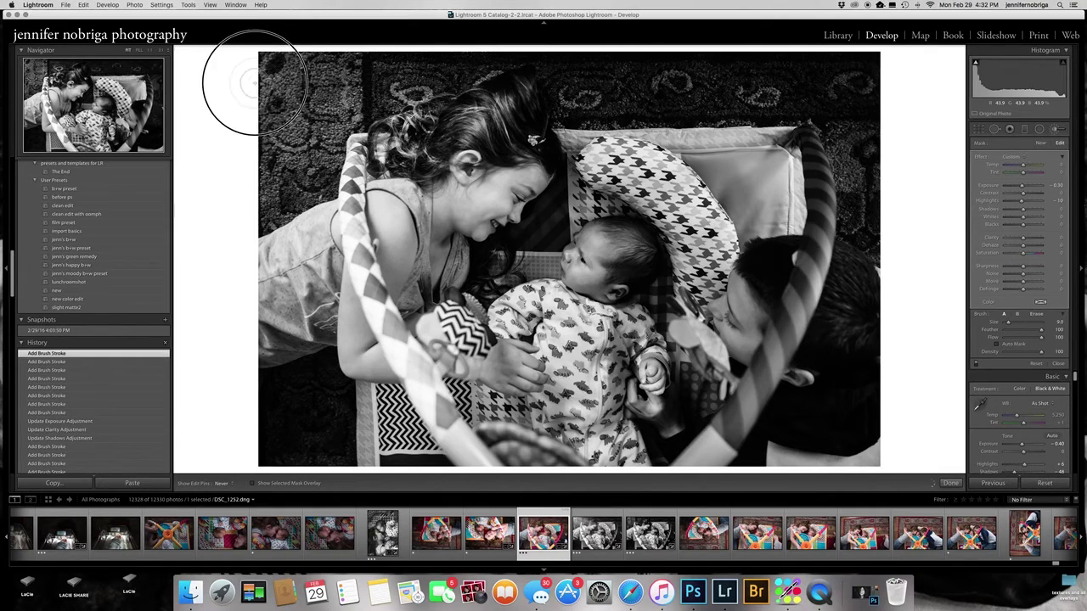
Extend the burn brush along the basket's checked handle and over the upper rug, set its exposure to -0.19, and finish the brush.
{"action": "left_click", "coordinate": [388, 215]}
{"action": "mouse_move", "coordinate": [371, 412]}
{"action": "left_mouse_down"}
{"action": "mouse_move", "coordinate": [411, 357]}
{"action": "mouse_move", "coordinate": [409, 382]}
{"action": "mouse_move", "coordinate": [443, 432]}
{"action": "mouse_move", "coordinate": [355, 259]}
{"action": "mouse_move", "coordinate": [351, 141]}
{"action": "mouse_move", "coordinate": [357, 170]}
{"action": "left_mouse_up"}
{"action": "key", "text": "h"}
{"action": "key", "text": "h"}
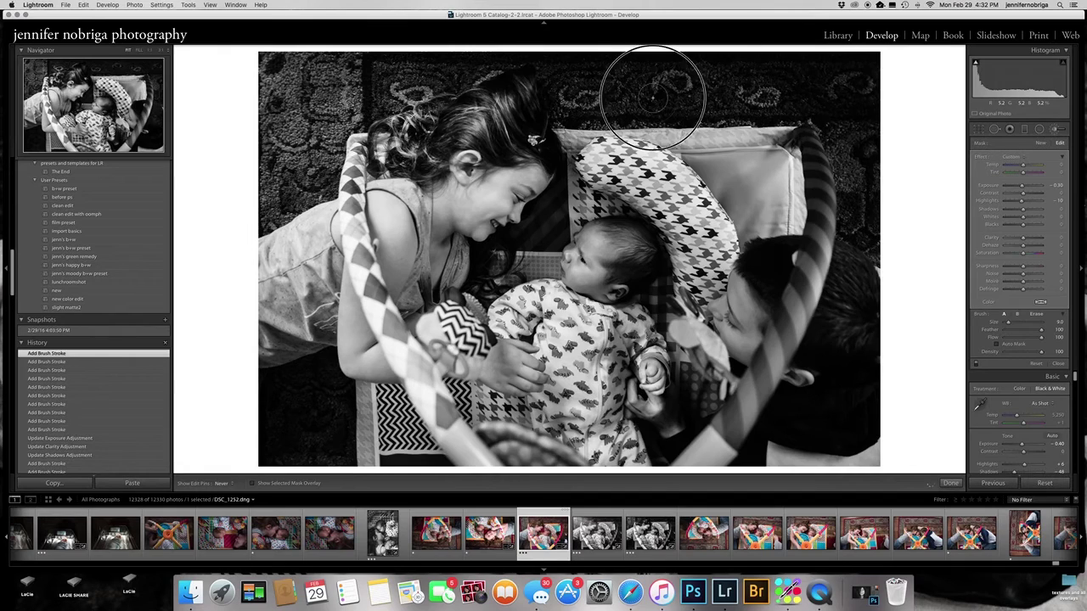
{"action": "left_click", "coordinate": [750, 62]}
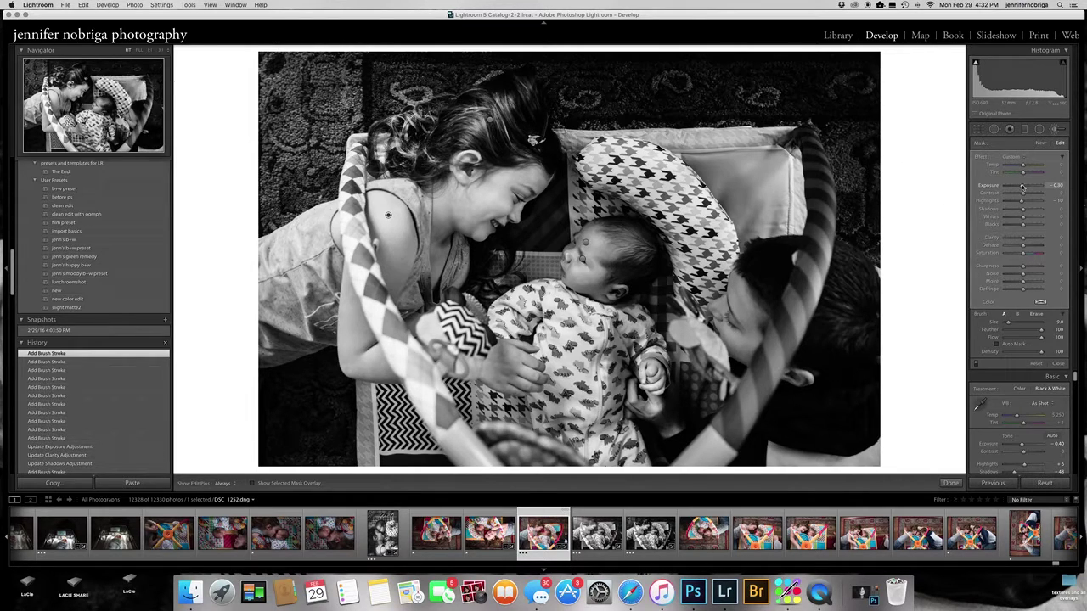
{"action": "left_click_drag", "start_coordinate": [1022, 186], "coordinate": [1023, 185]}
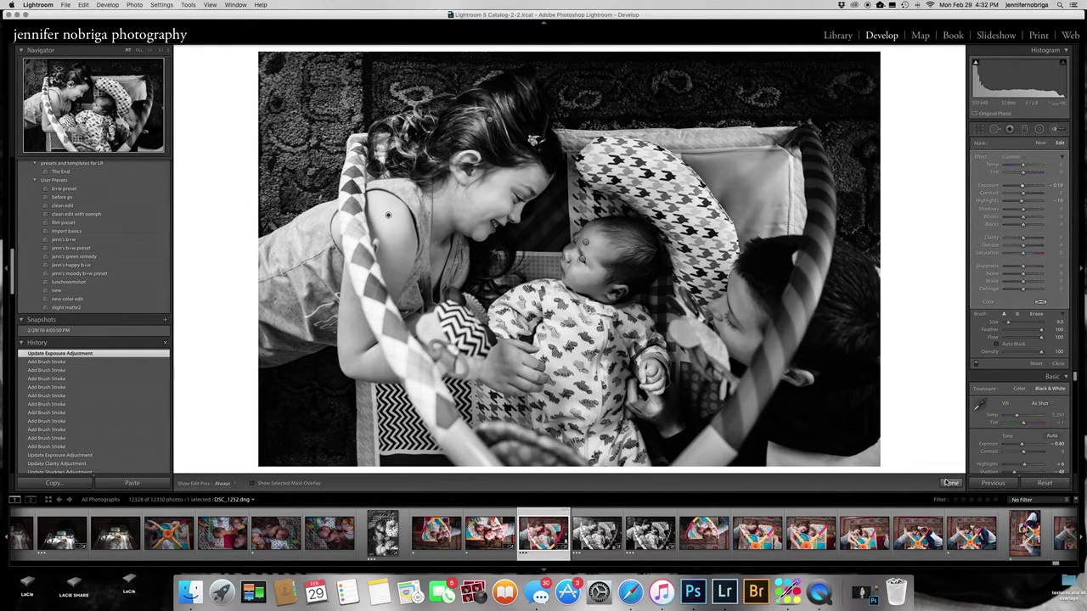
{"action": "left_click", "coordinate": [949, 483]}
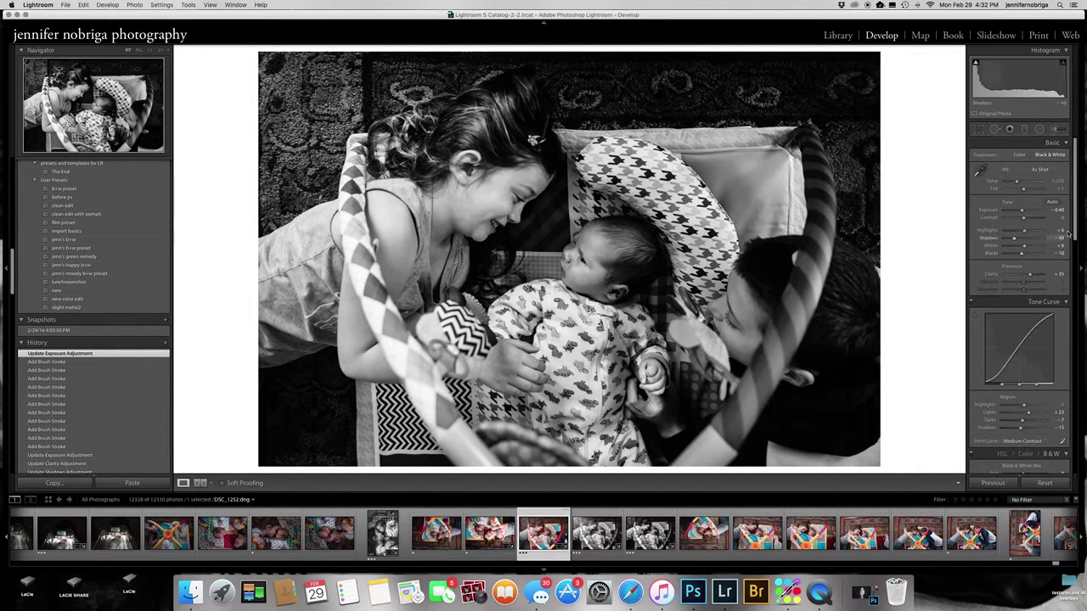
Raise the orange level in the black-and-white mix by 12.
{"action": "left_click_drag", "start_coordinate": [1075, 228], "coordinate": [1074, 274]}
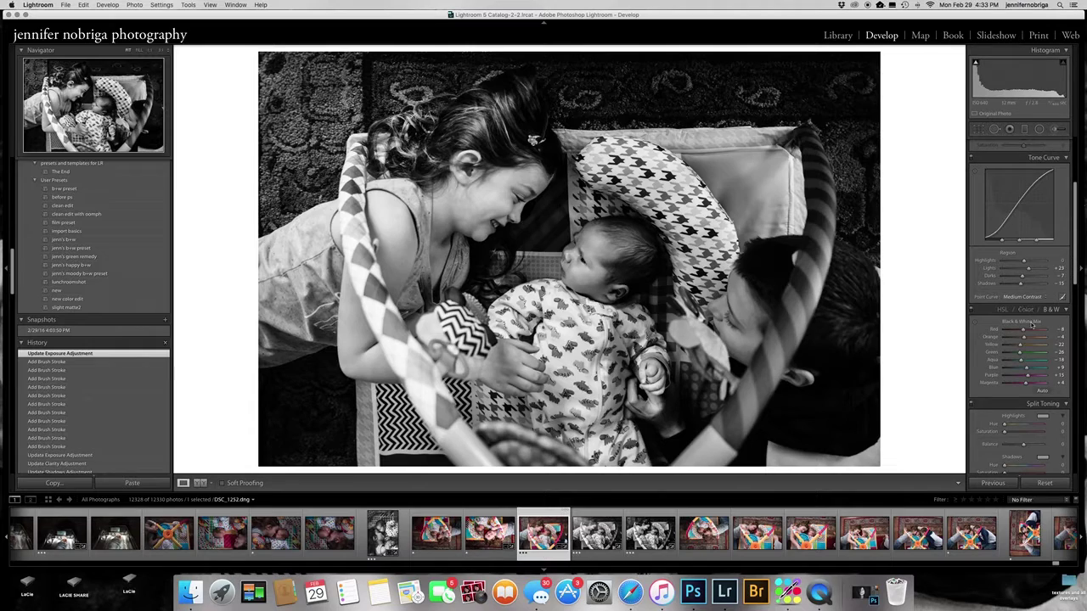
{"action": "left_click_drag", "start_coordinate": [1023, 339], "coordinate": [1027, 338]}
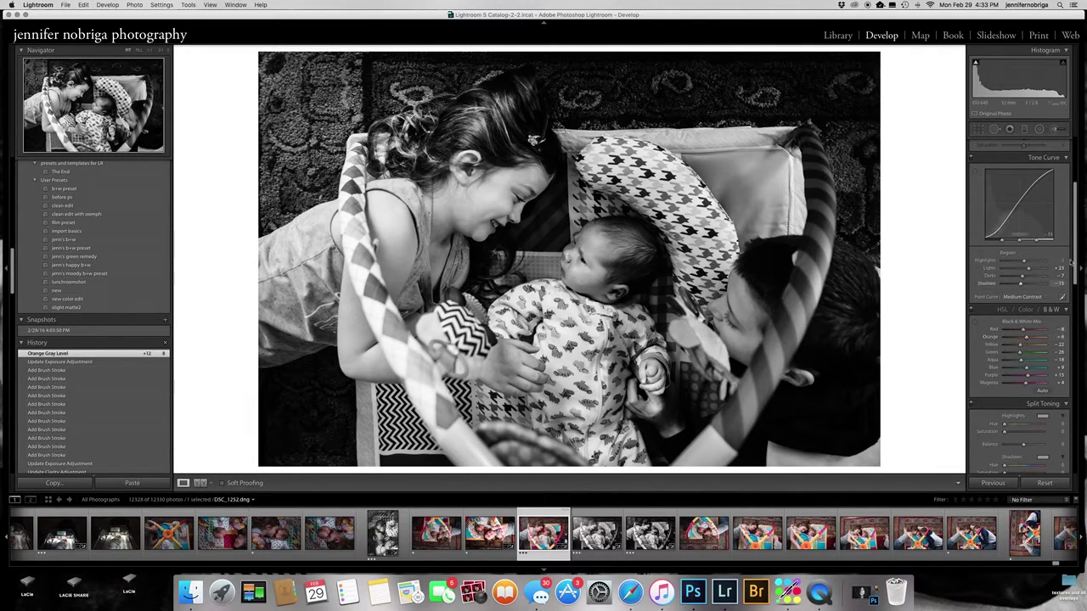
{"action": "left_click_drag", "start_coordinate": [1075, 265], "coordinate": [1076, 219]}
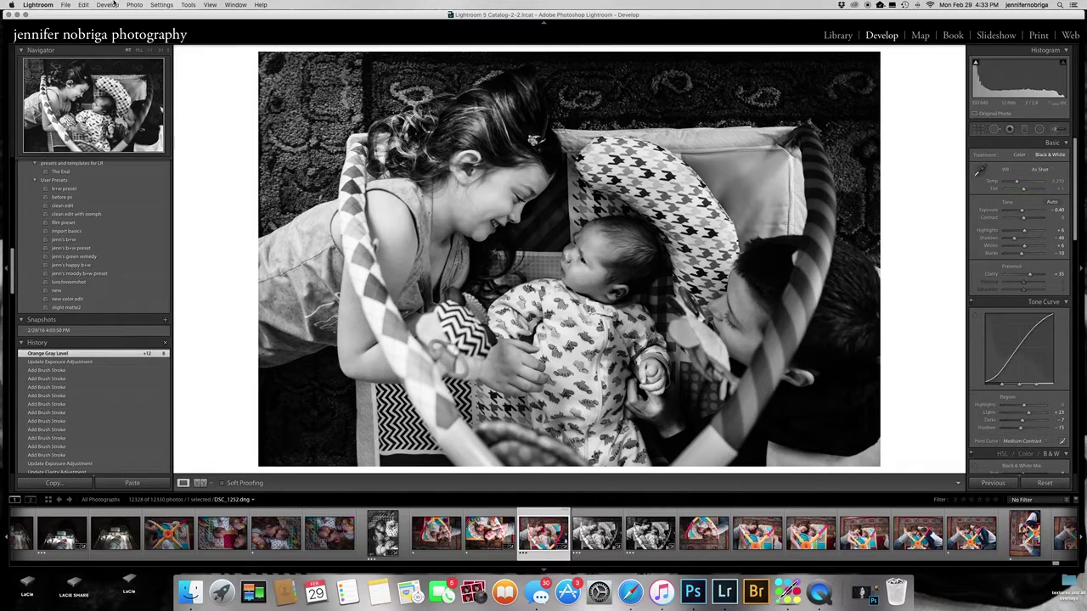
{"action": "left_click", "coordinate": [110, 5]}
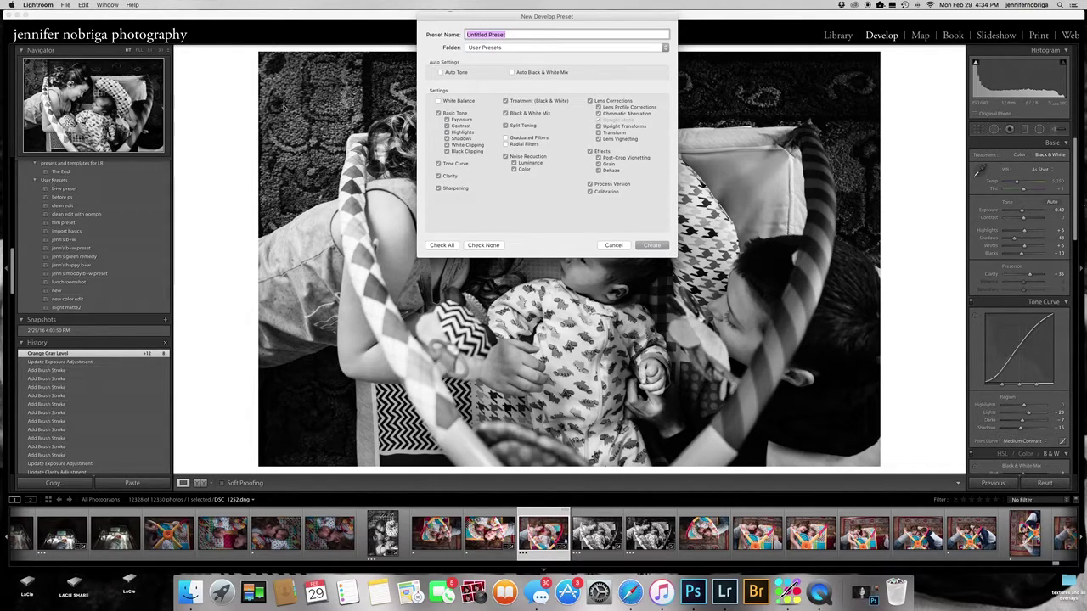
{"action": "left_click", "coordinate": [666, 48]}
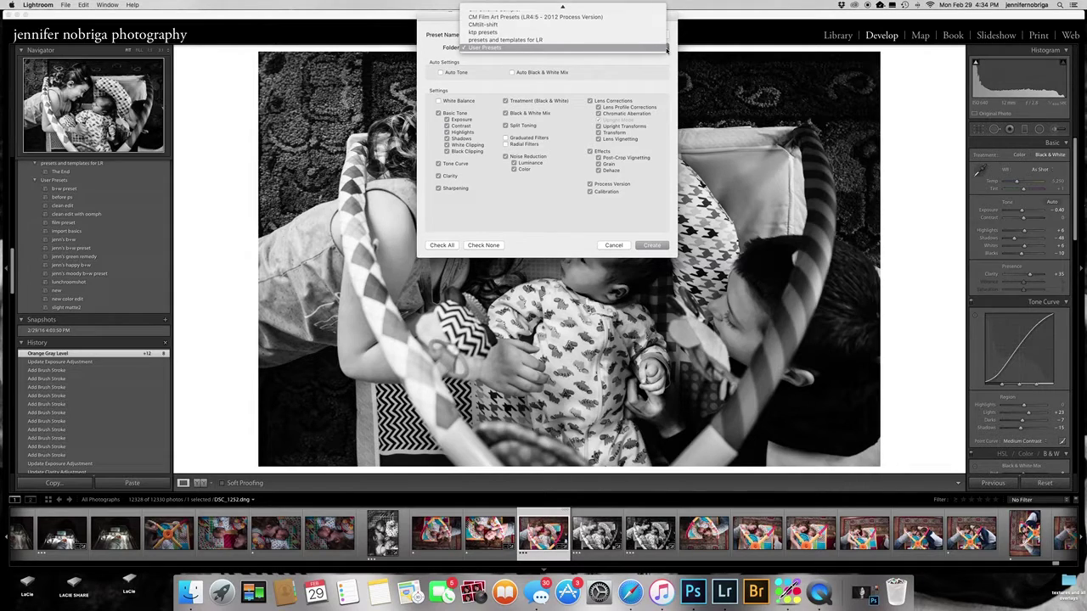
{"action": "left_click", "coordinate": [429, 43]}
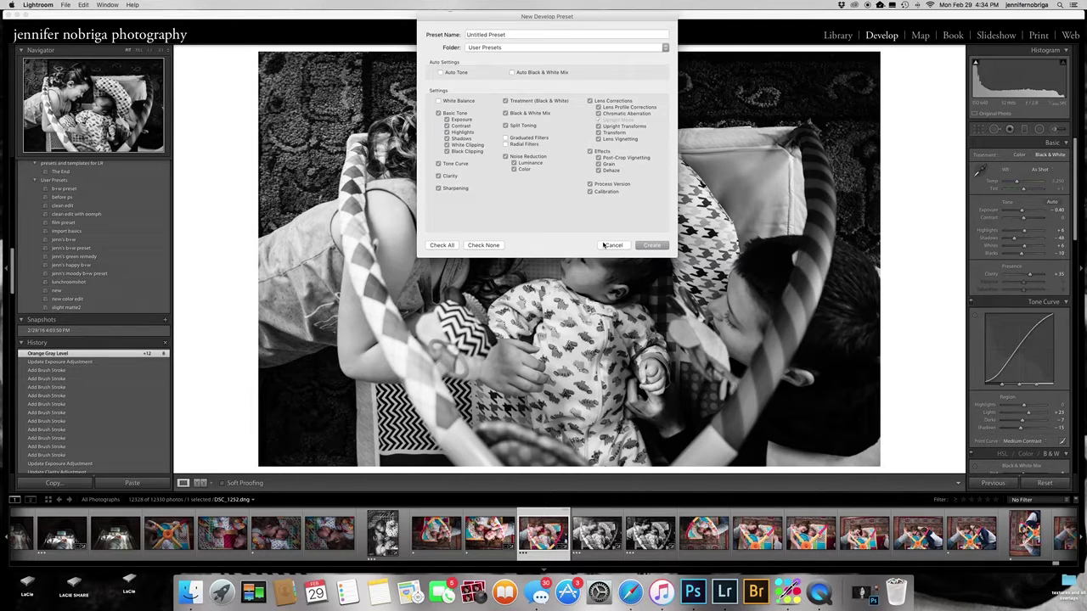
{"action": "left_click", "coordinate": [604, 245]}
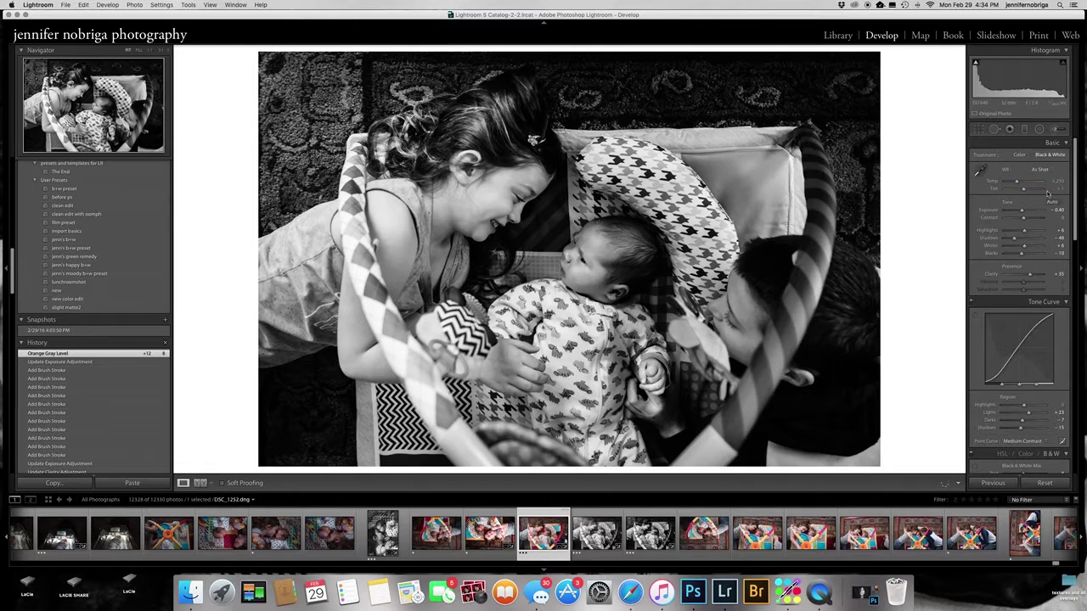
Compare the original photo with the black-and-white edit side by side in a before-and-after view.
{"action": "left_click_drag", "start_coordinate": [1074, 182], "coordinate": [1073, 4]}
{"action": "left_click", "coordinate": [200, 482]}
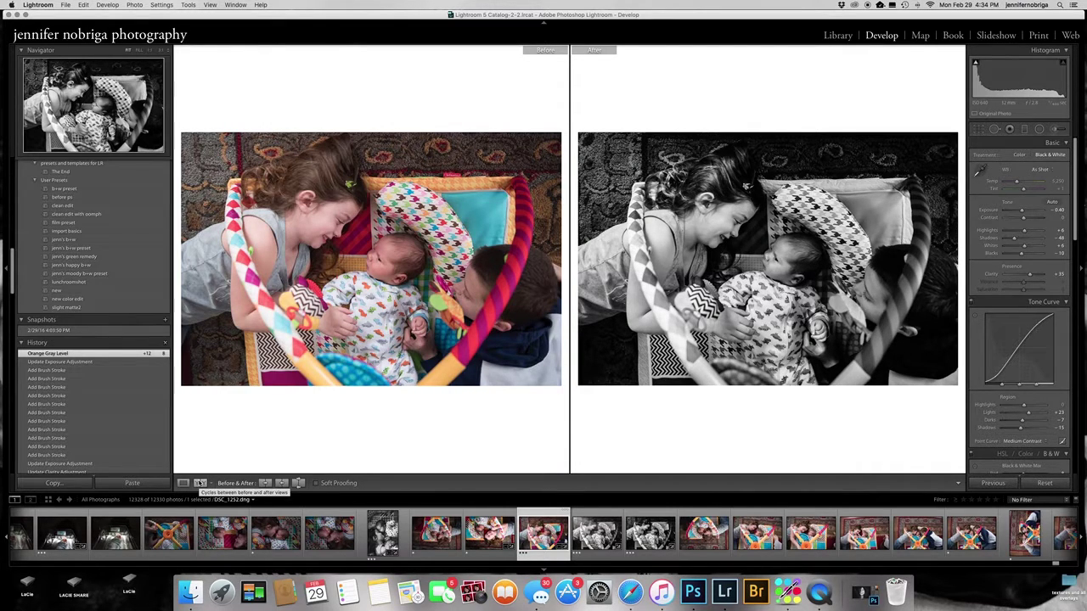